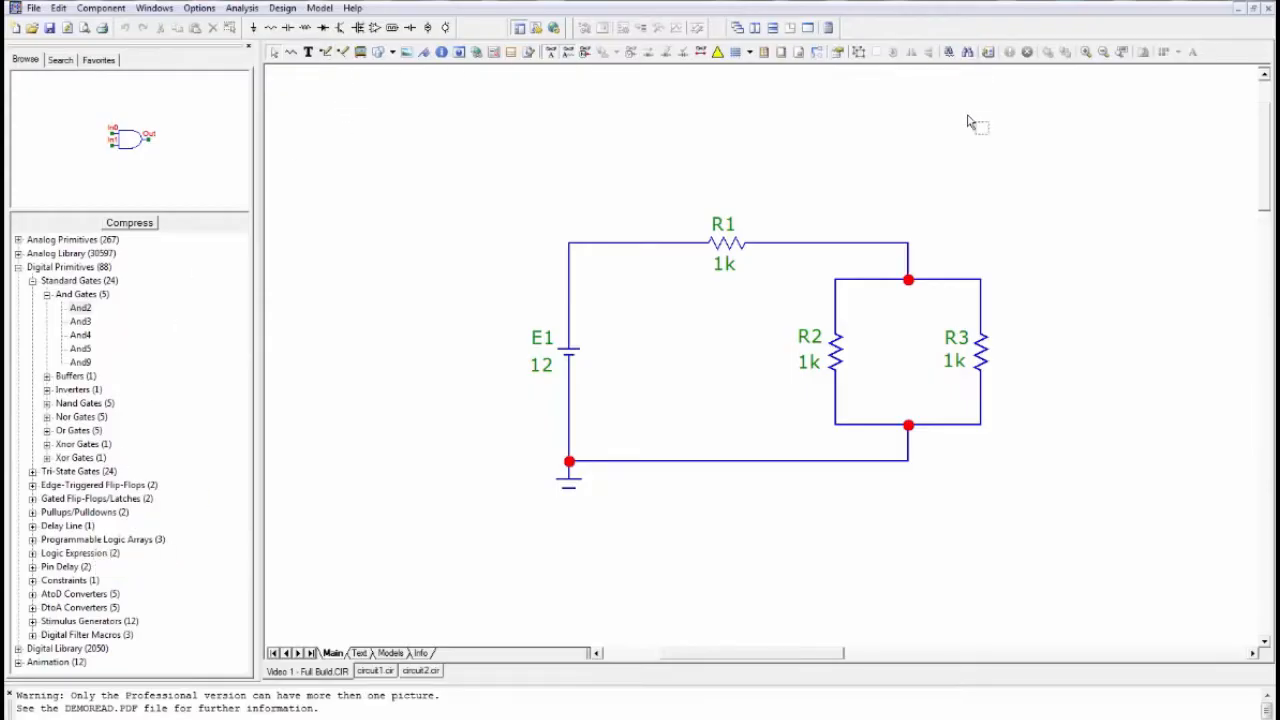
- Place an inductor from the passive analog primitives in the empty area above and left of battery E1, keeping its value of 1m
{"action": "left_click", "coordinate": [18, 268]}
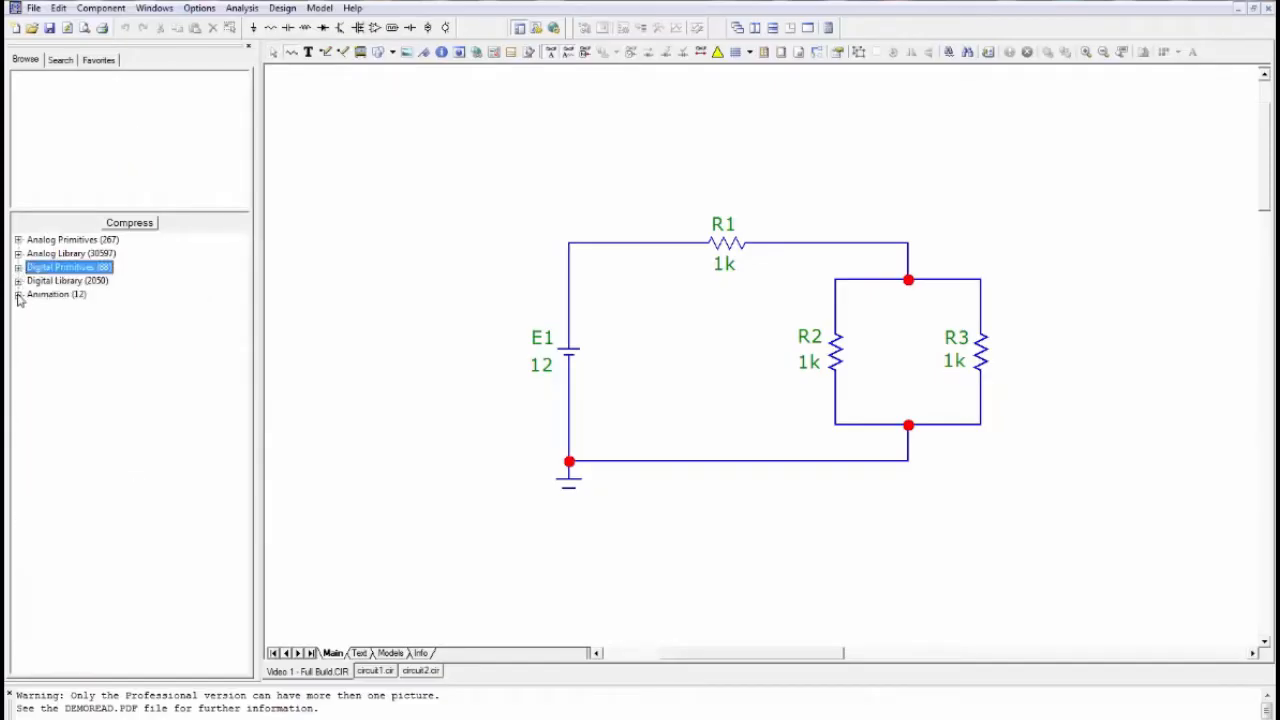
{"action": "left_click", "coordinate": [18, 241]}
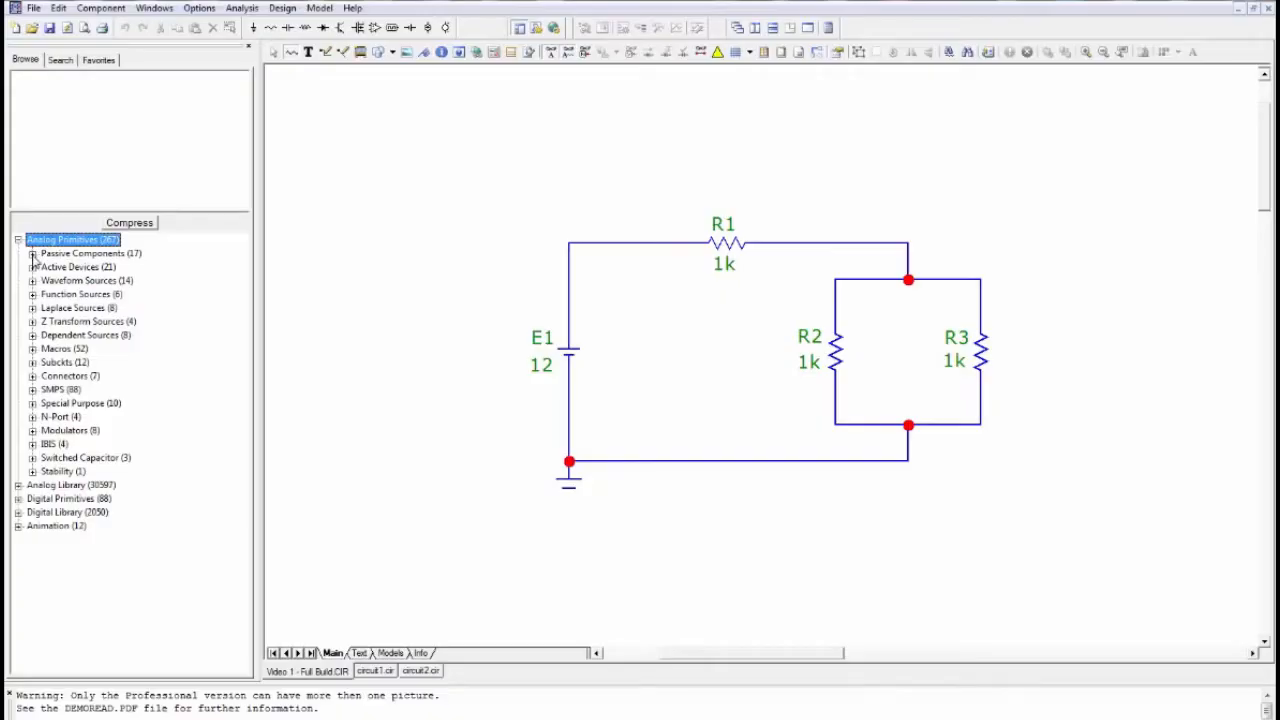
{"action": "left_click", "coordinate": [32, 254]}
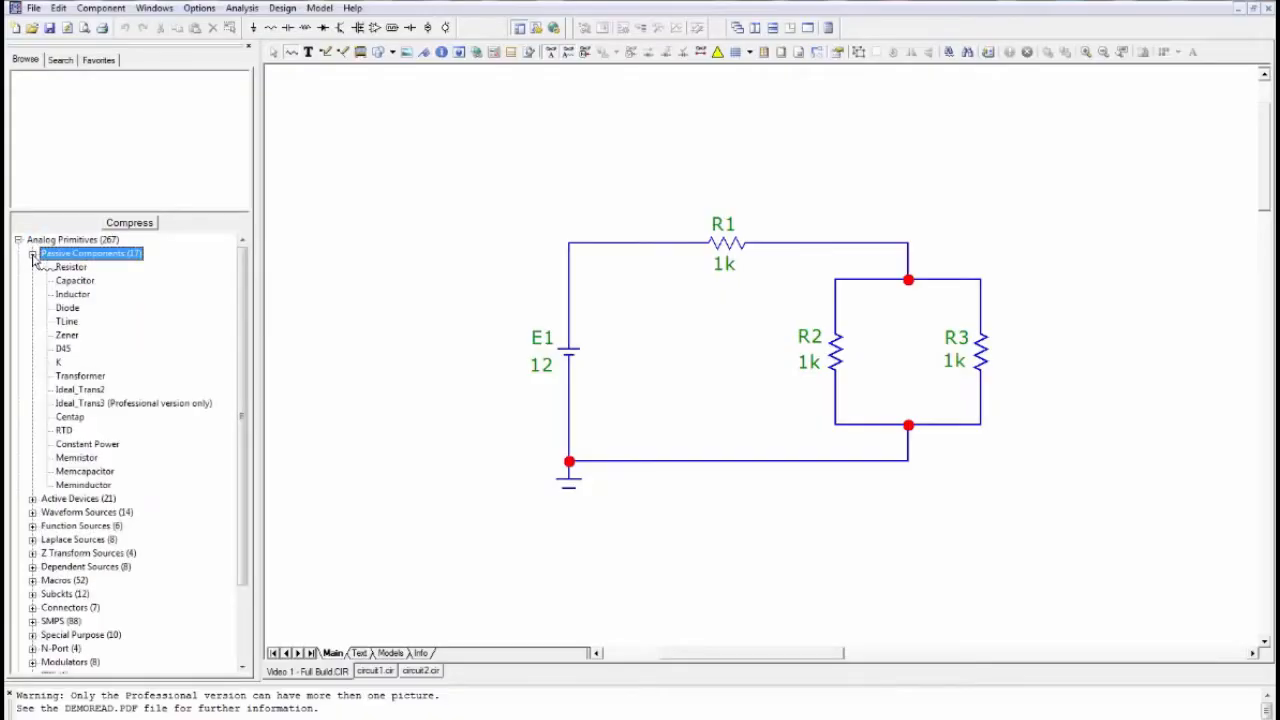
{"action": "left_click", "coordinate": [72, 294]}
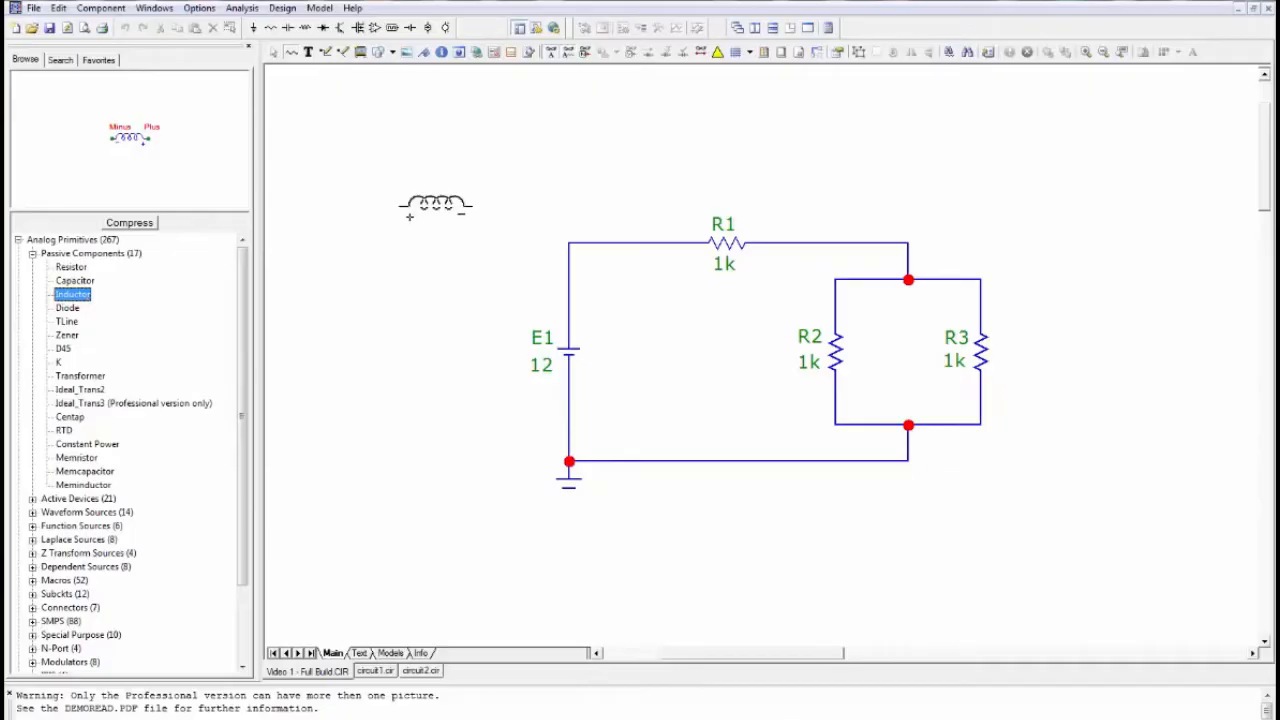
{"action": "left_click", "coordinate": [435, 205]}
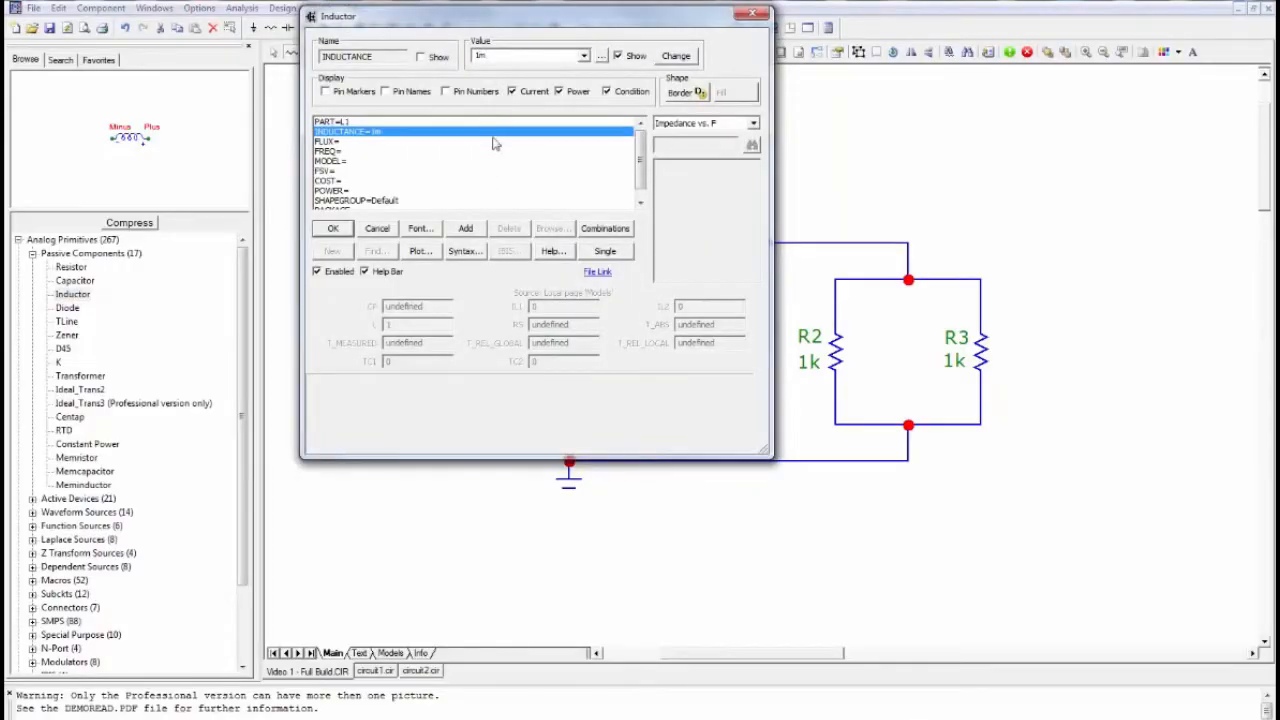
{"action": "left_click", "coordinate": [340, 232]}
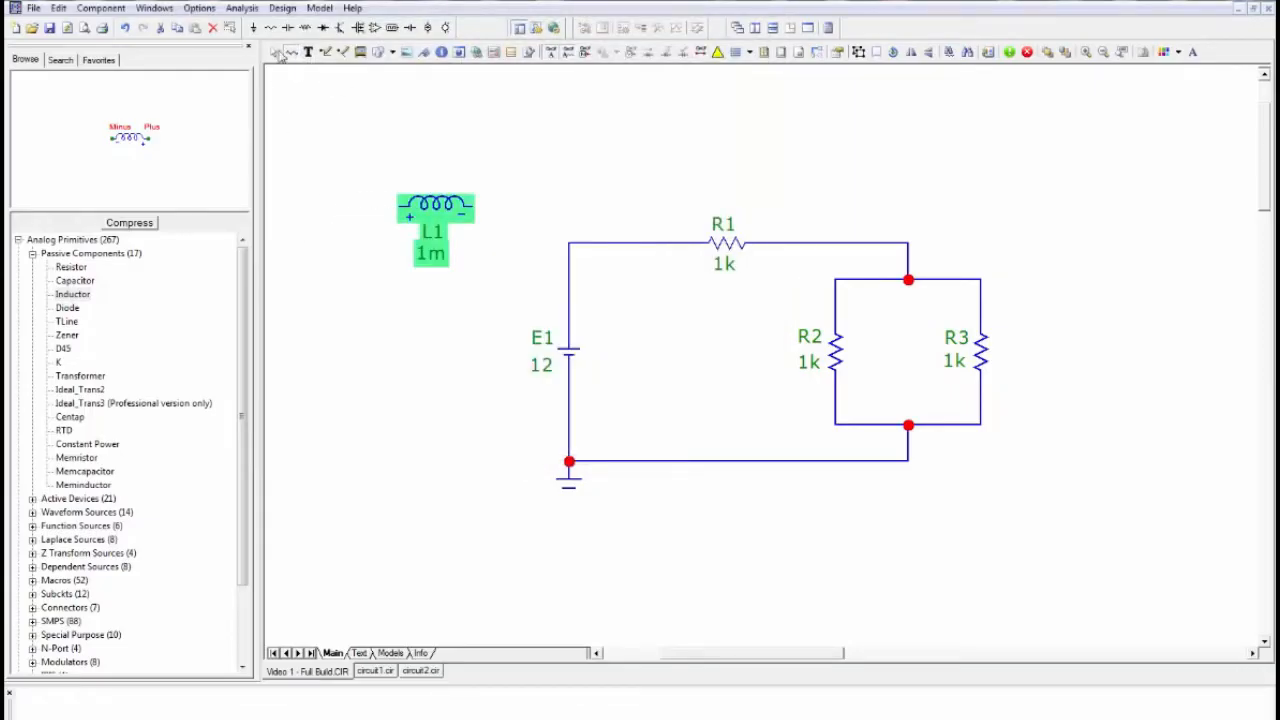
- Move inductor L1 slightly up and left, and draw a straight horizontal wire from its minus end to above battery E1
{"action": "left_click", "coordinate": [275, 55]}
{"action": "left_click", "coordinate": [433, 137]}
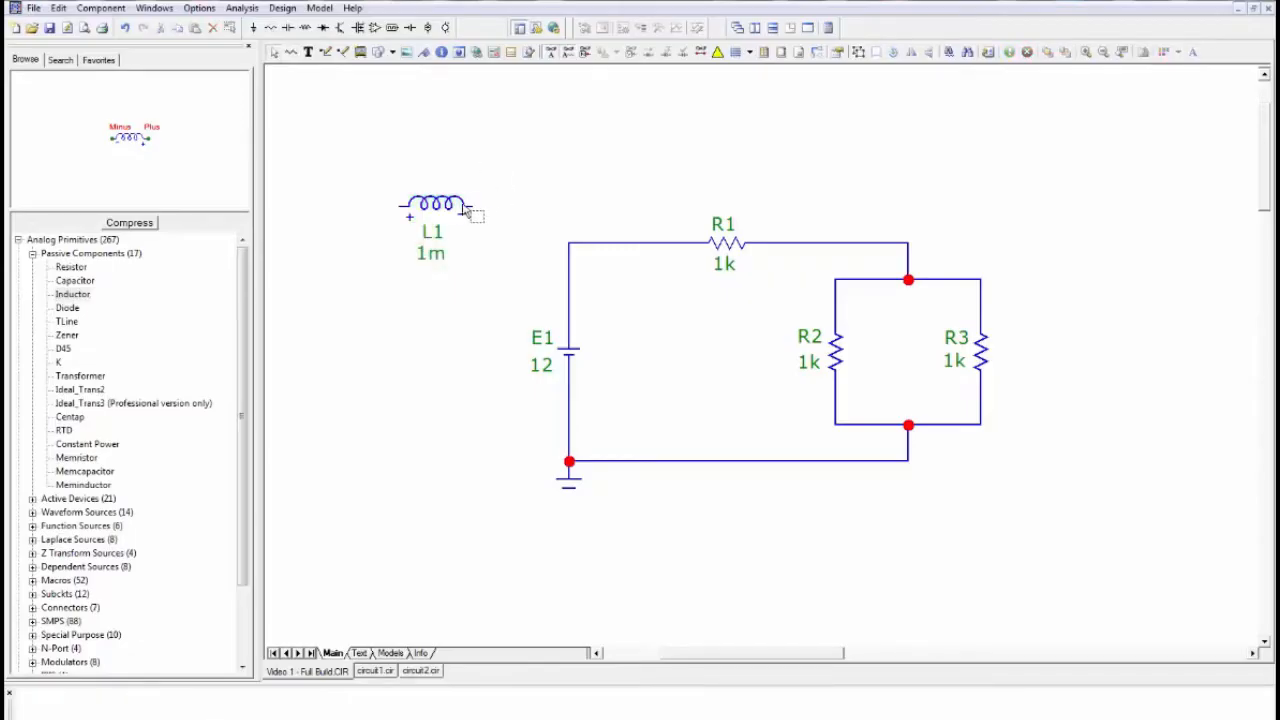
{"action": "left_click_drag", "start_coordinate": [460, 206], "coordinate": [408, 188]}
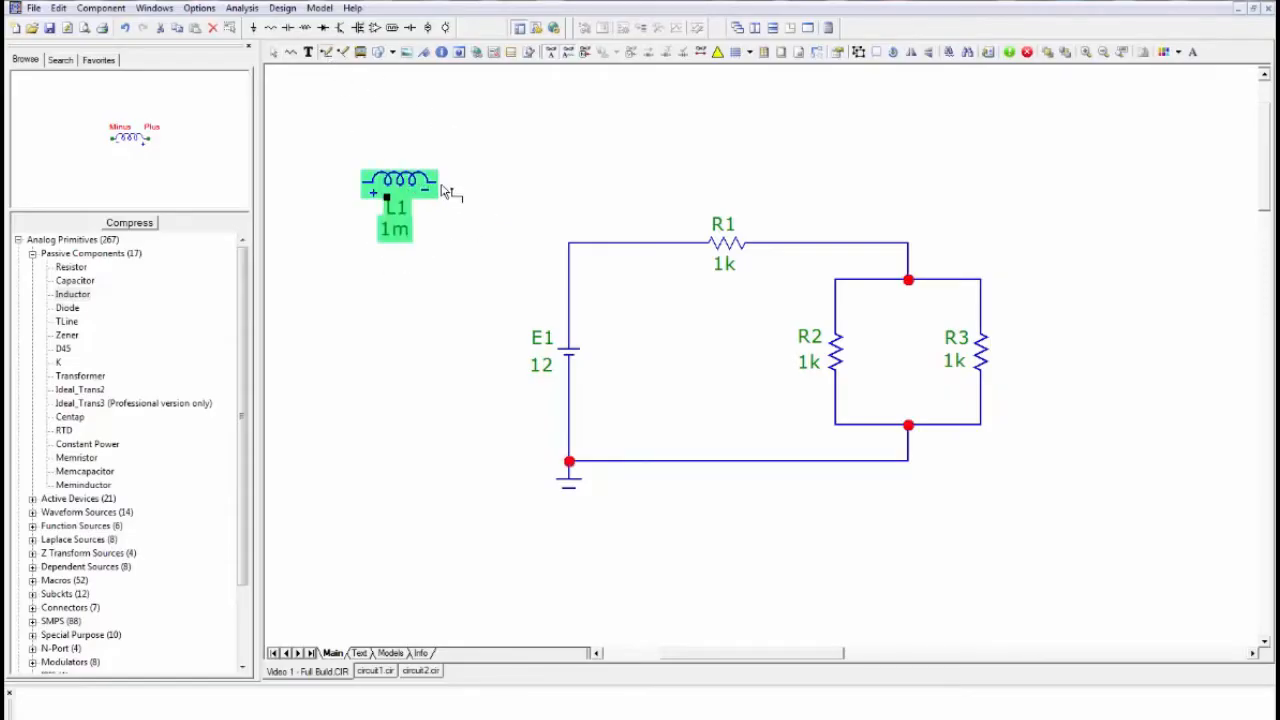
{"action": "left_click_drag", "start_coordinate": [441, 183], "coordinate": [569, 183]}
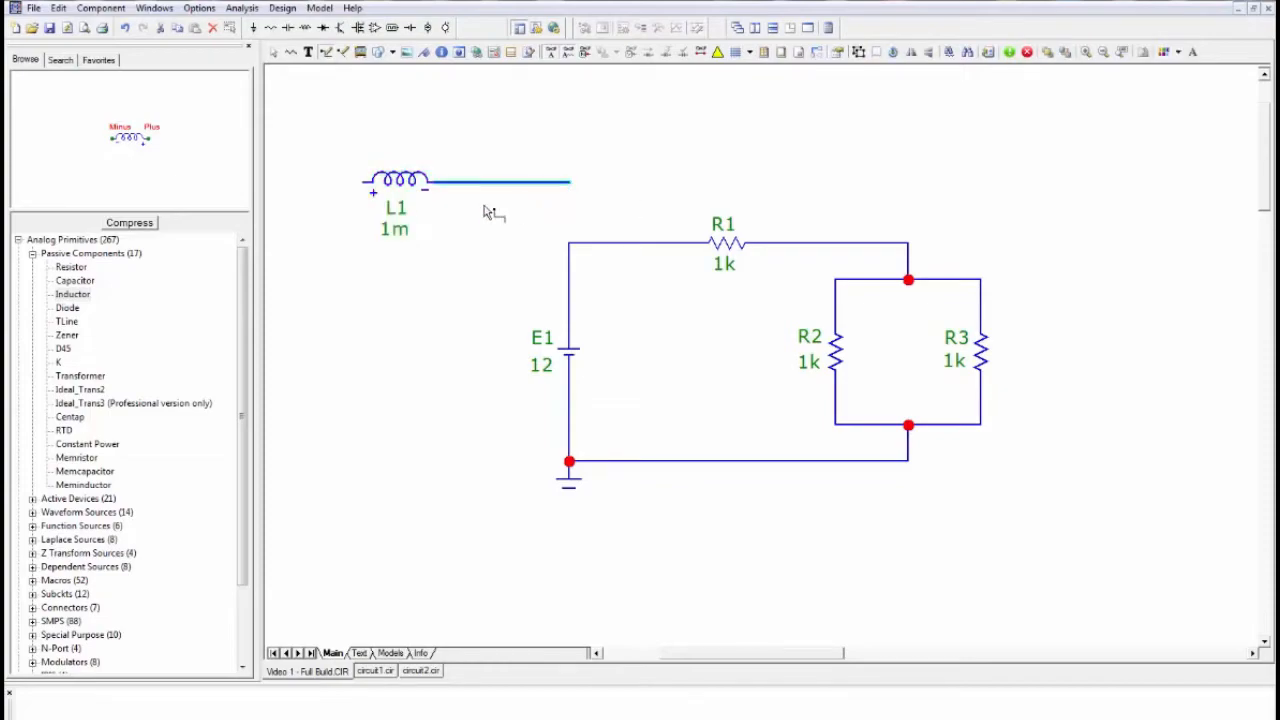
- Delete inductor L1 and its wire with a box selection that also takes in the wire section between E1 and R1
{"action": "left_click", "coordinate": [276, 54]}
{"action": "left_click", "coordinate": [443, 113]}
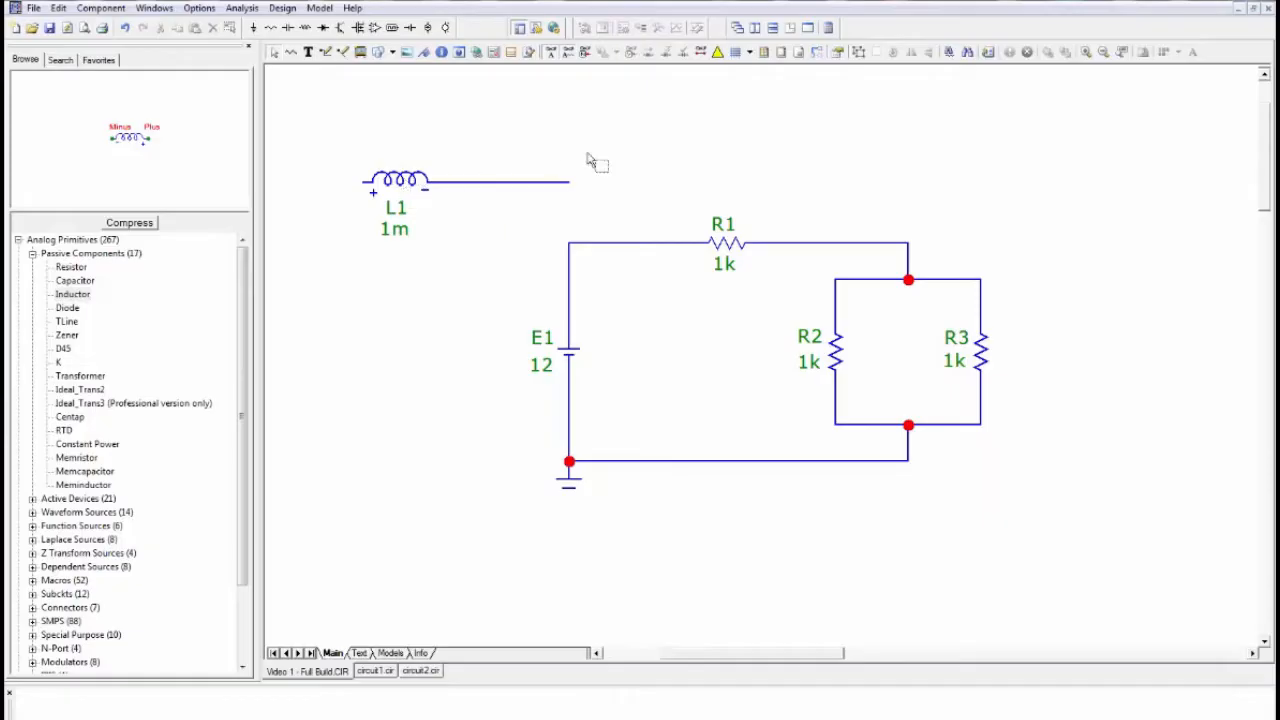
{"action": "left_click_drag", "start_coordinate": [618, 132], "coordinate": [335, 248]}
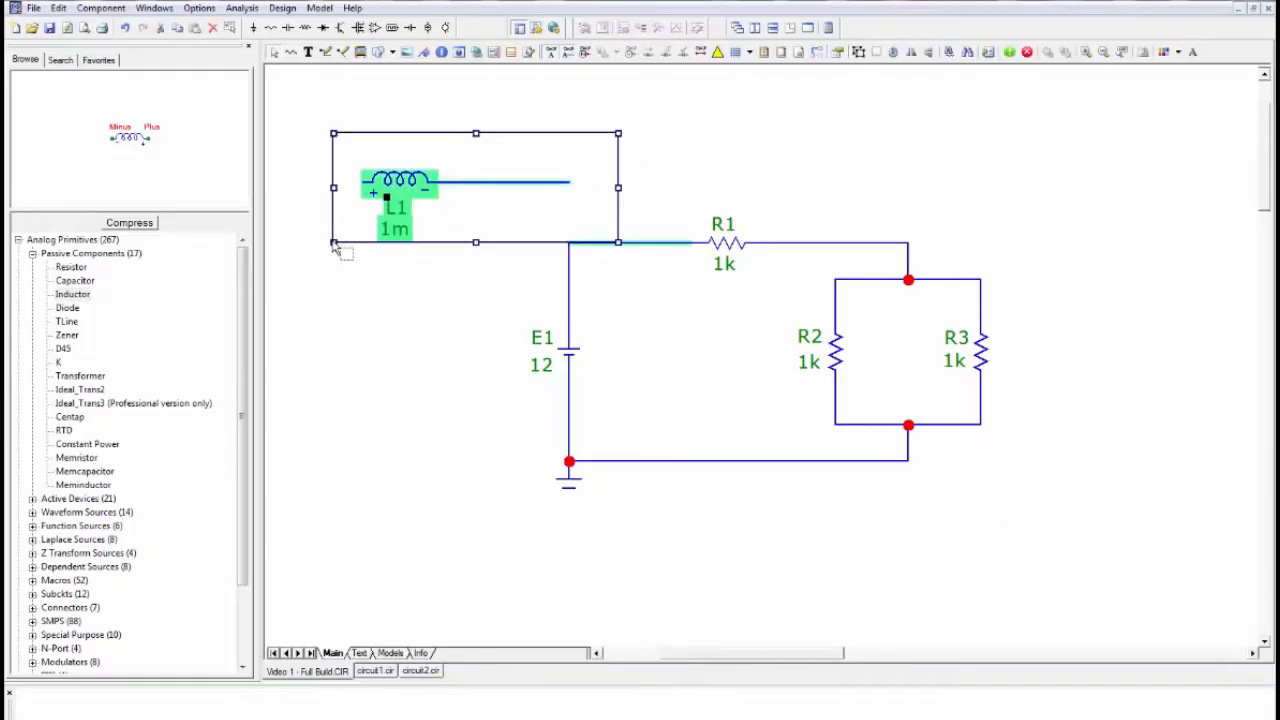
{"action": "key", "text": "Delete"}
{"action": "left_click", "coordinate": [342, 108]}
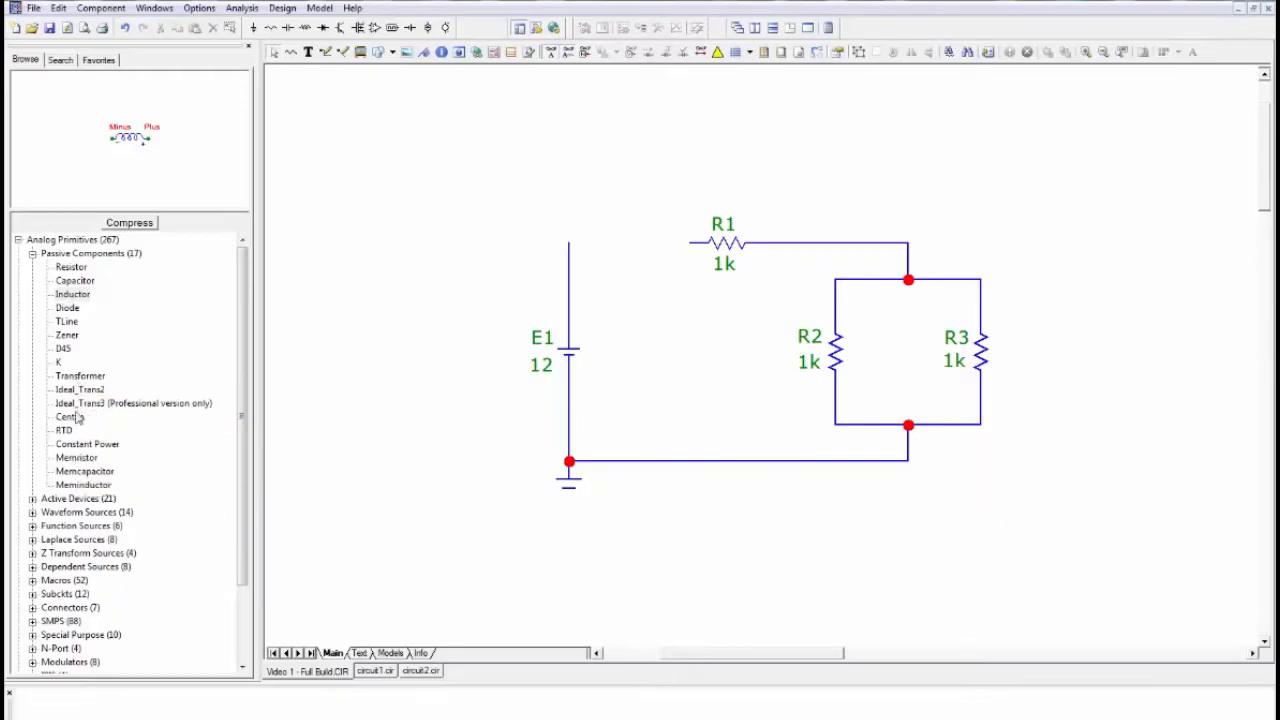
- Browse the Active Devices and Waveform Sources groups of the analog primitives, previewing the Opamp and 3 Phase Triangle symbols
{"action": "left_click", "coordinate": [32, 254]}
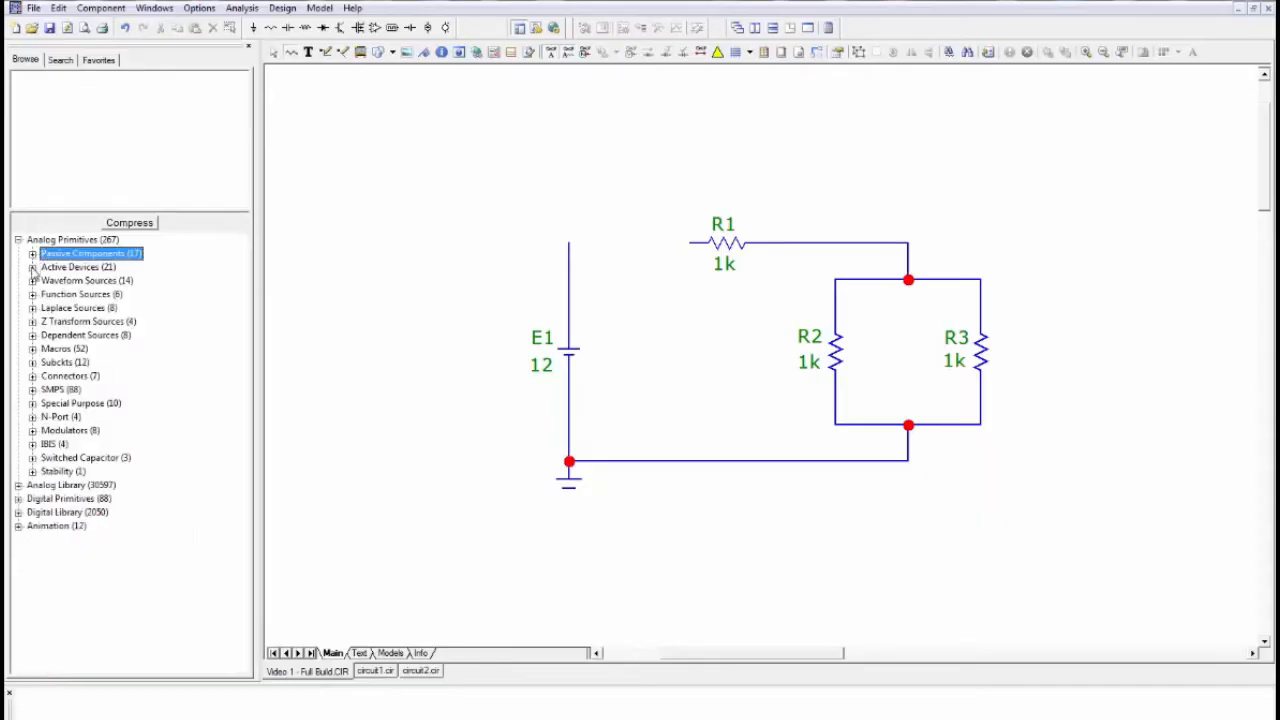
{"action": "left_click", "coordinate": [32, 267]}
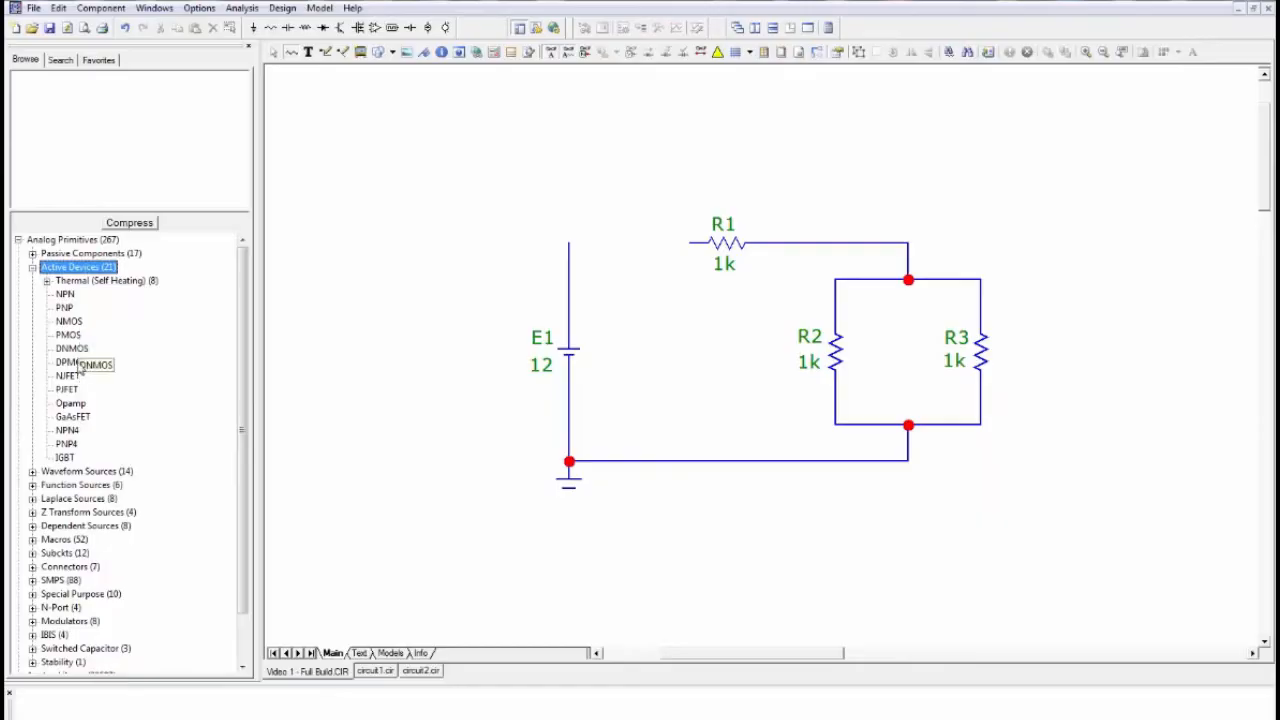
{"action": "left_click", "coordinate": [74, 403]}
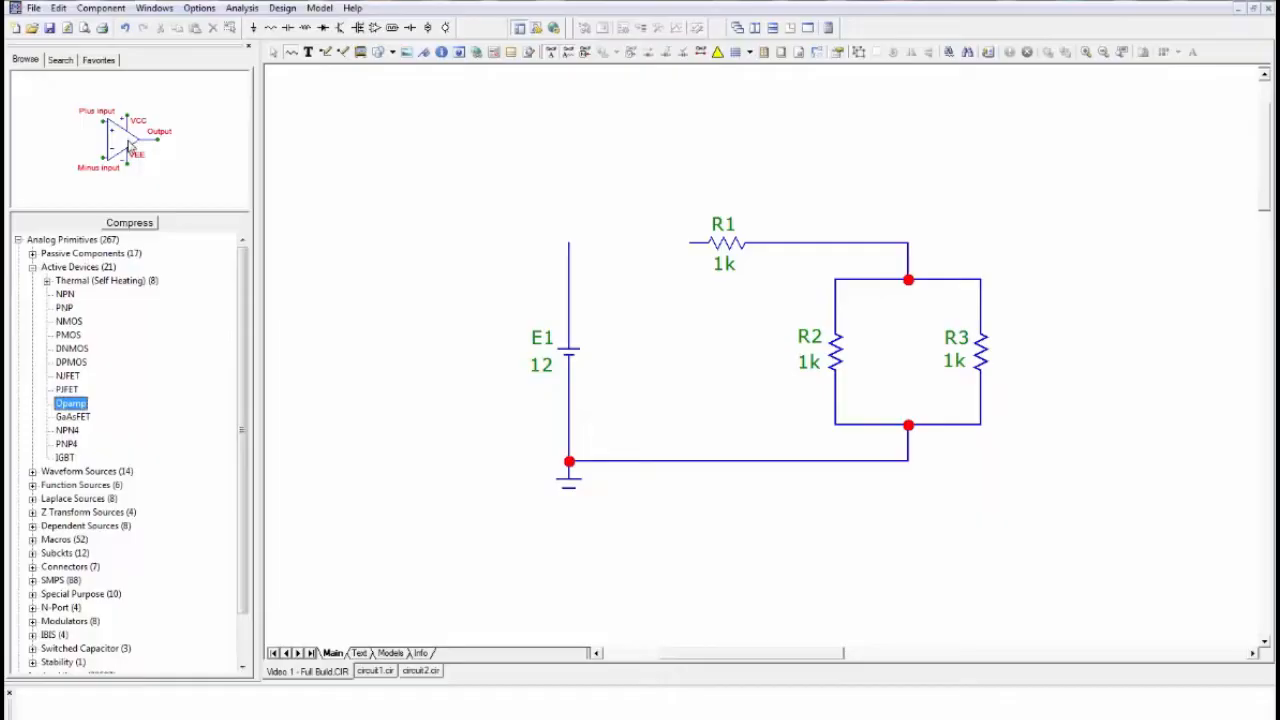
{"action": "left_click", "coordinate": [33, 268]}
{"action": "left_click", "coordinate": [32, 281]}
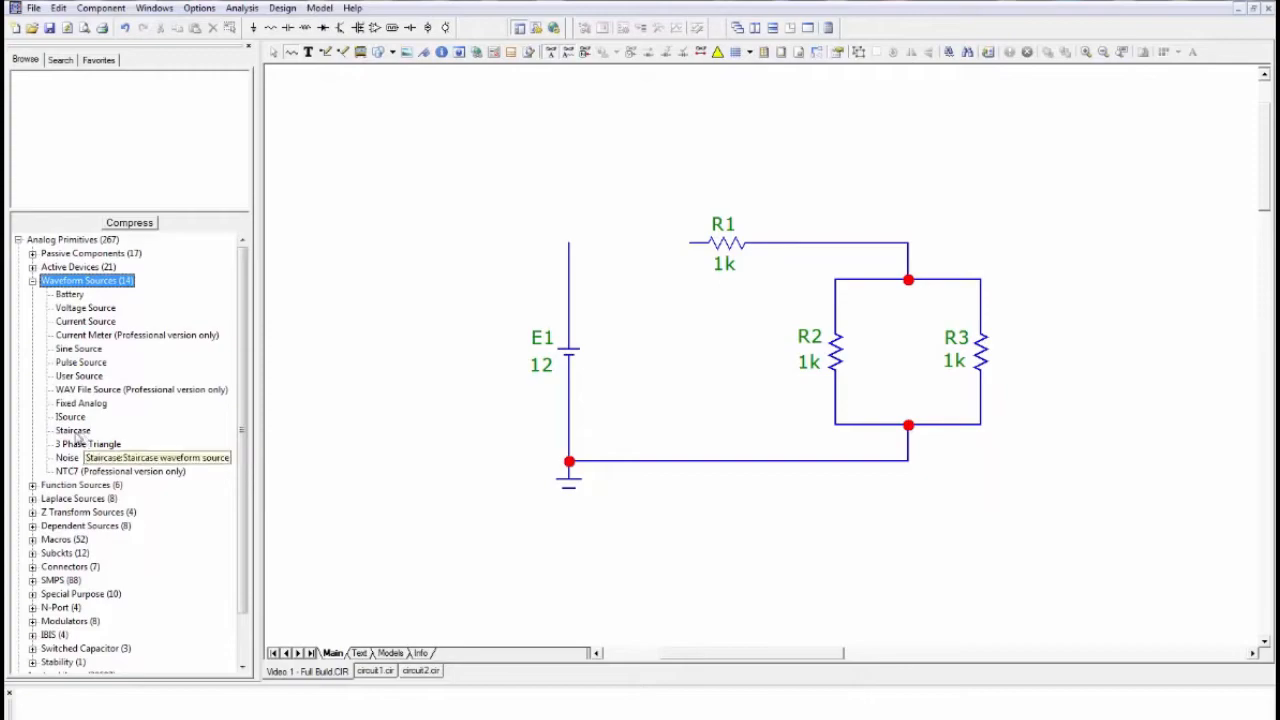
{"action": "left_click", "coordinate": [80, 444]}
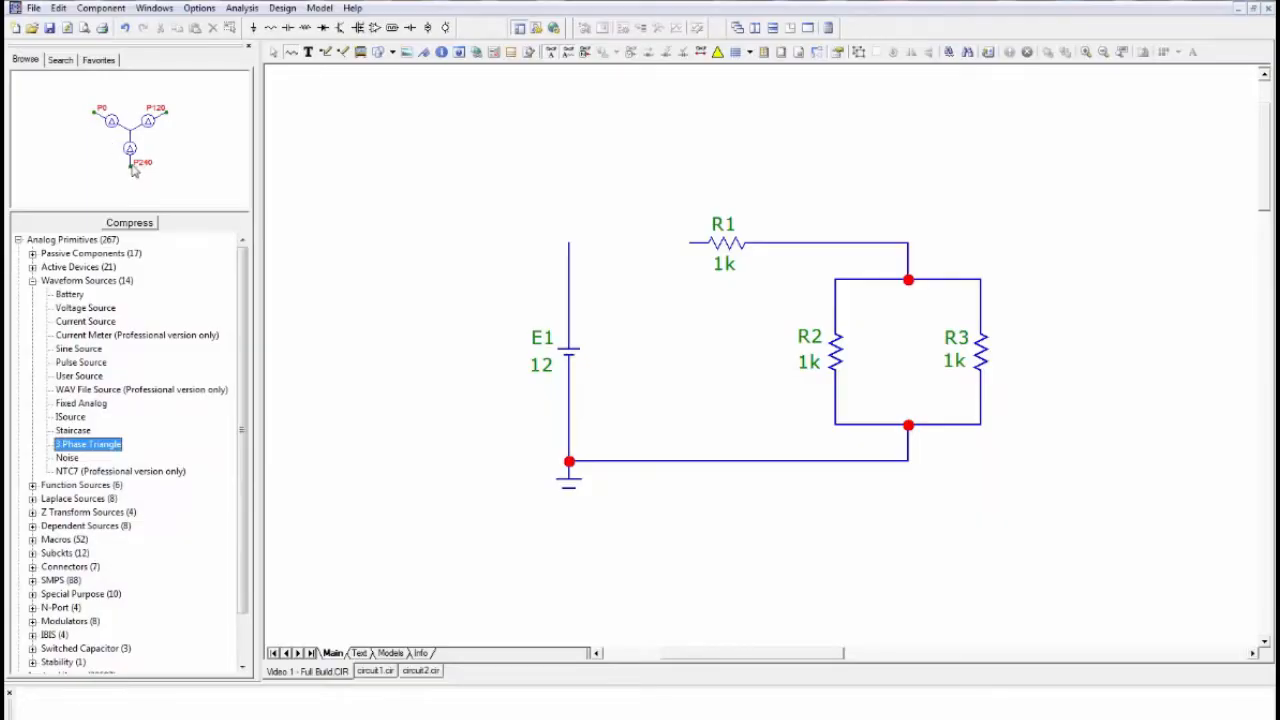
{"action": "left_click", "coordinate": [33, 282]}
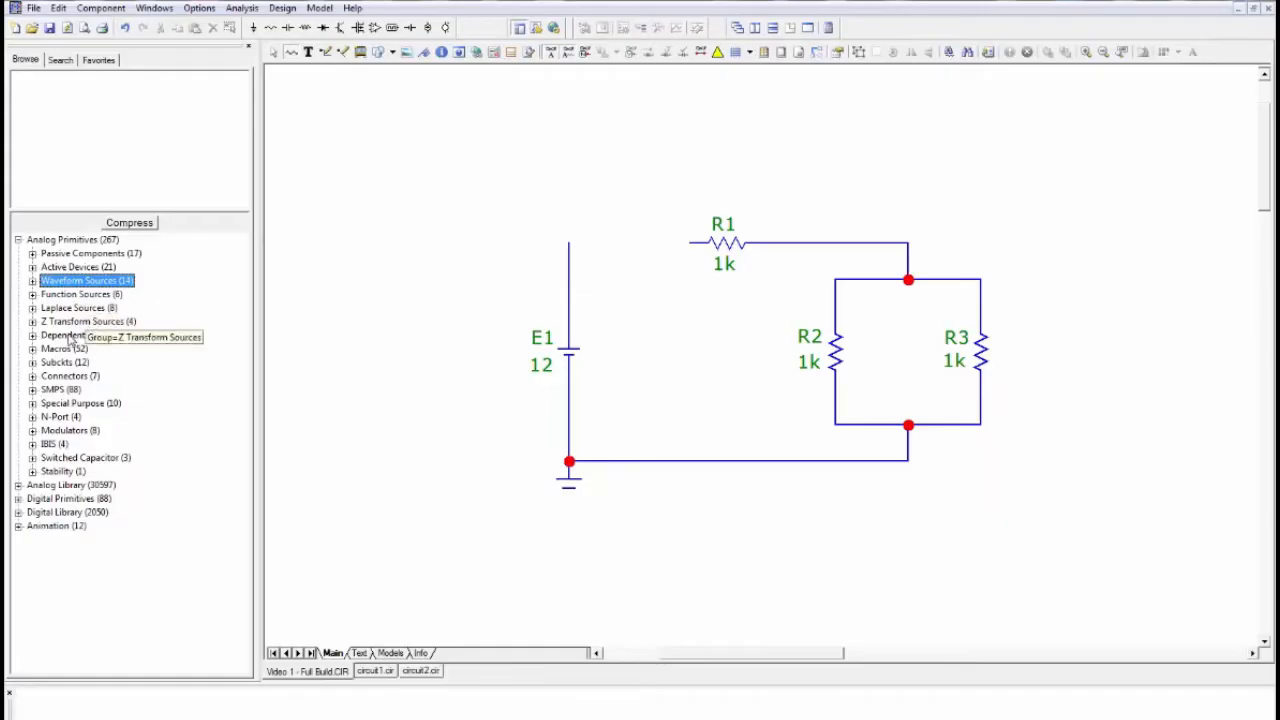
- Preview the Jumdiag1 jumper among the analog connectors, and look through the categories of the Analog Library
{"action": "left_click", "coordinate": [33, 377]}
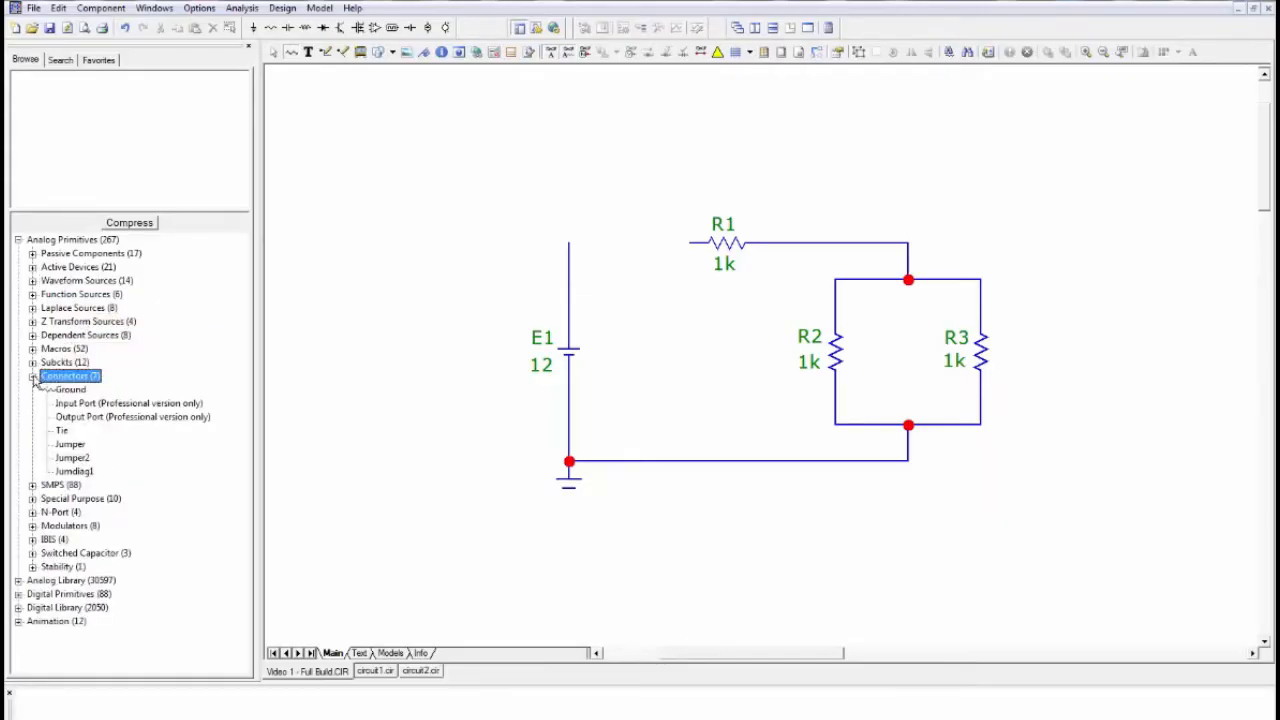
{"action": "left_click", "coordinate": [75, 473]}
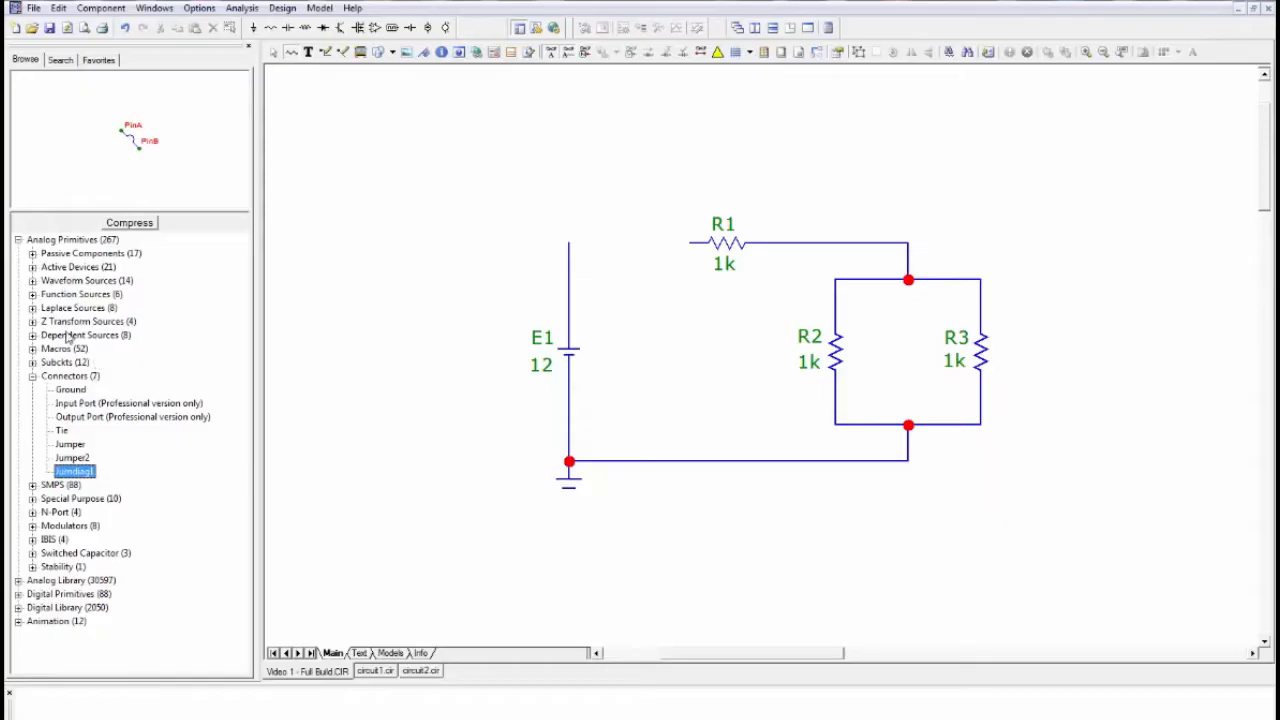
{"action": "left_click", "coordinate": [18, 240]}
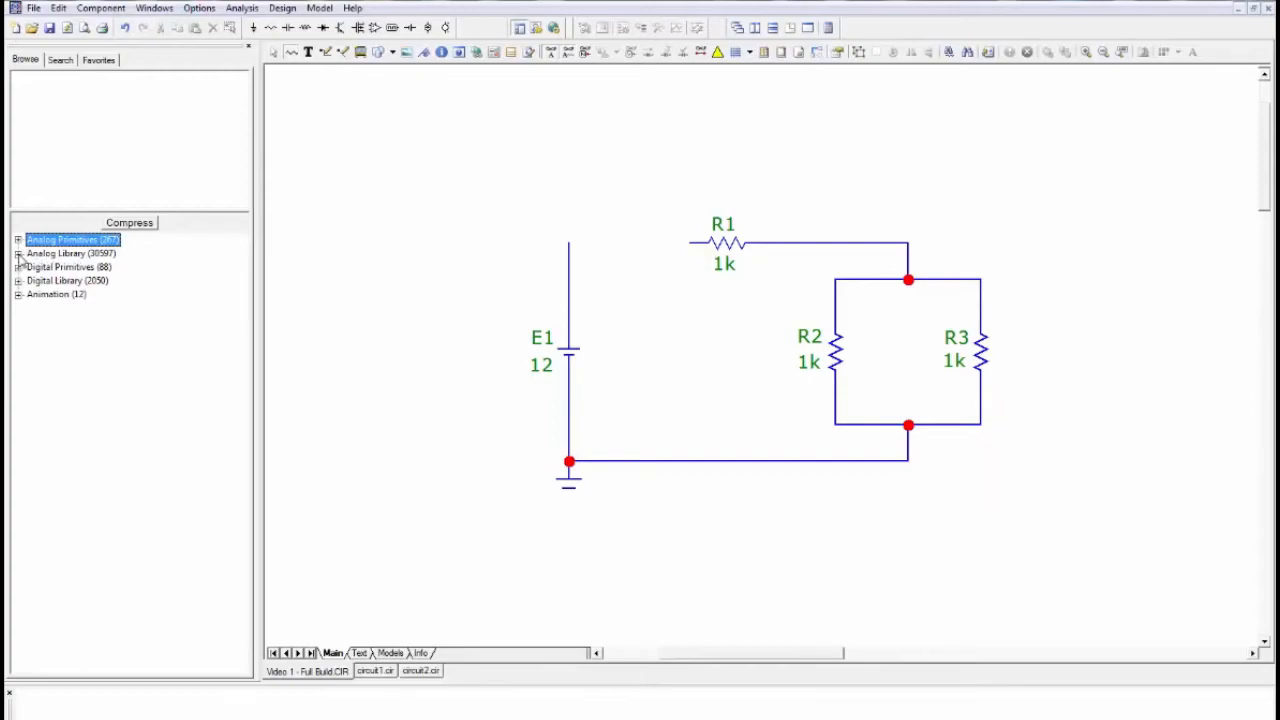
{"action": "left_click", "coordinate": [18, 254]}
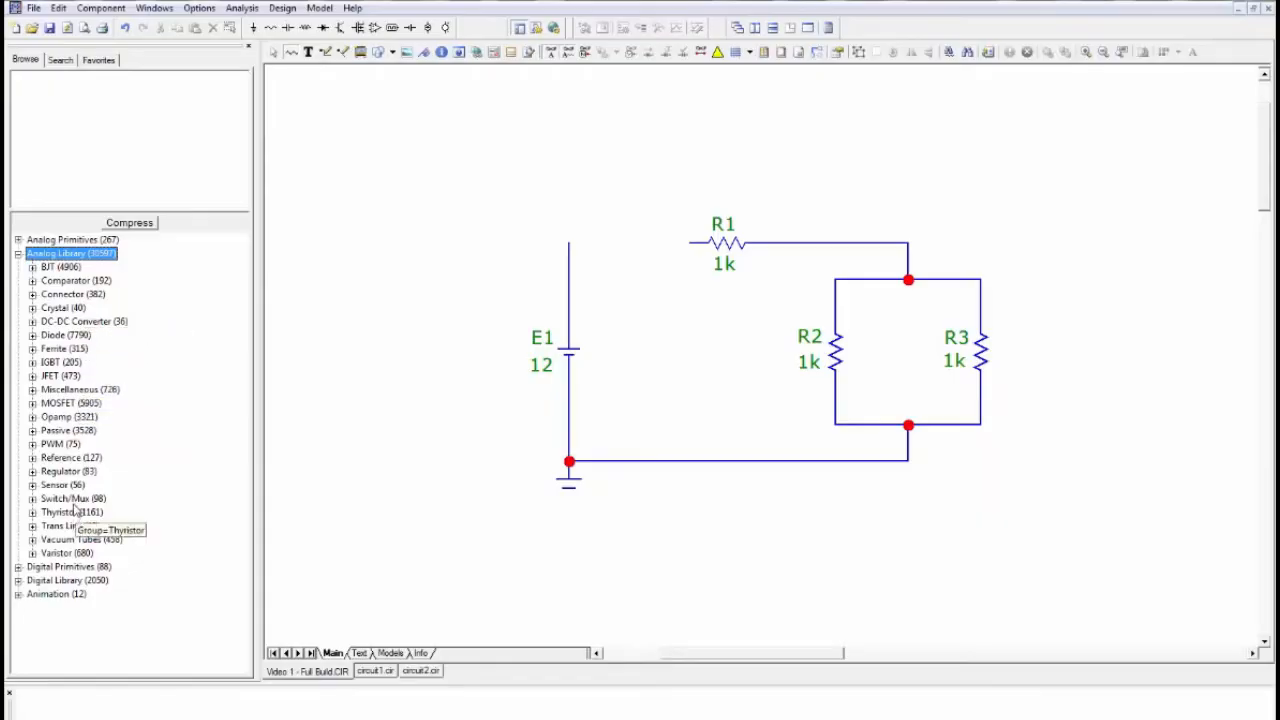
{"action": "left_click", "coordinate": [18, 254]}
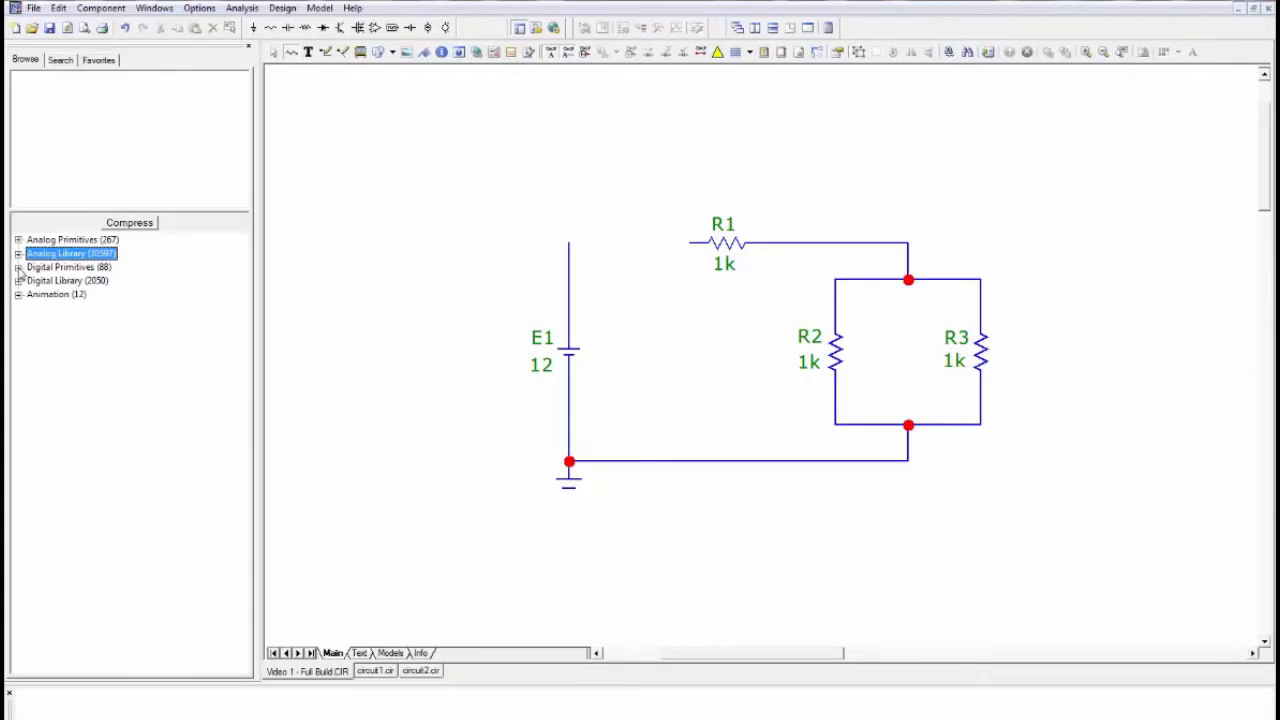
- Examine the standard gates of the digital primitives, previewing the And2, And9 and Inverter symbols and viewing the Buffers group
{"action": "left_click", "coordinate": [18, 267]}
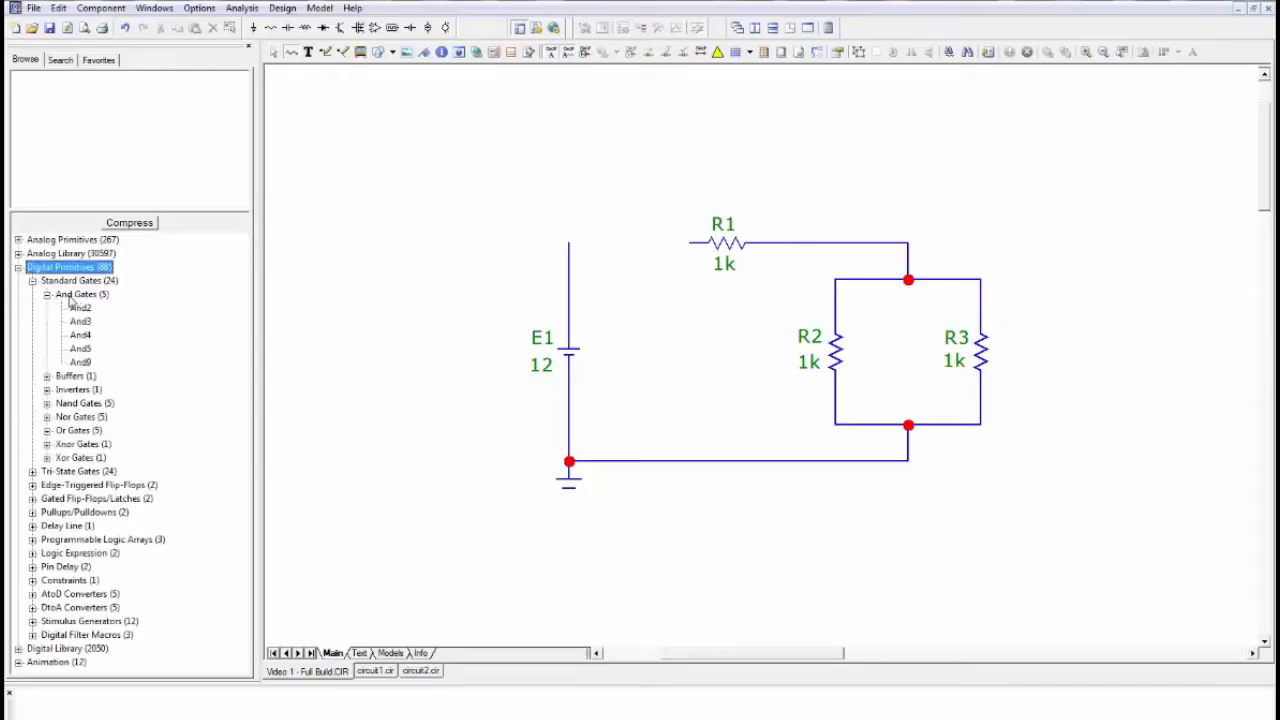
{"action": "left_click", "coordinate": [80, 308]}
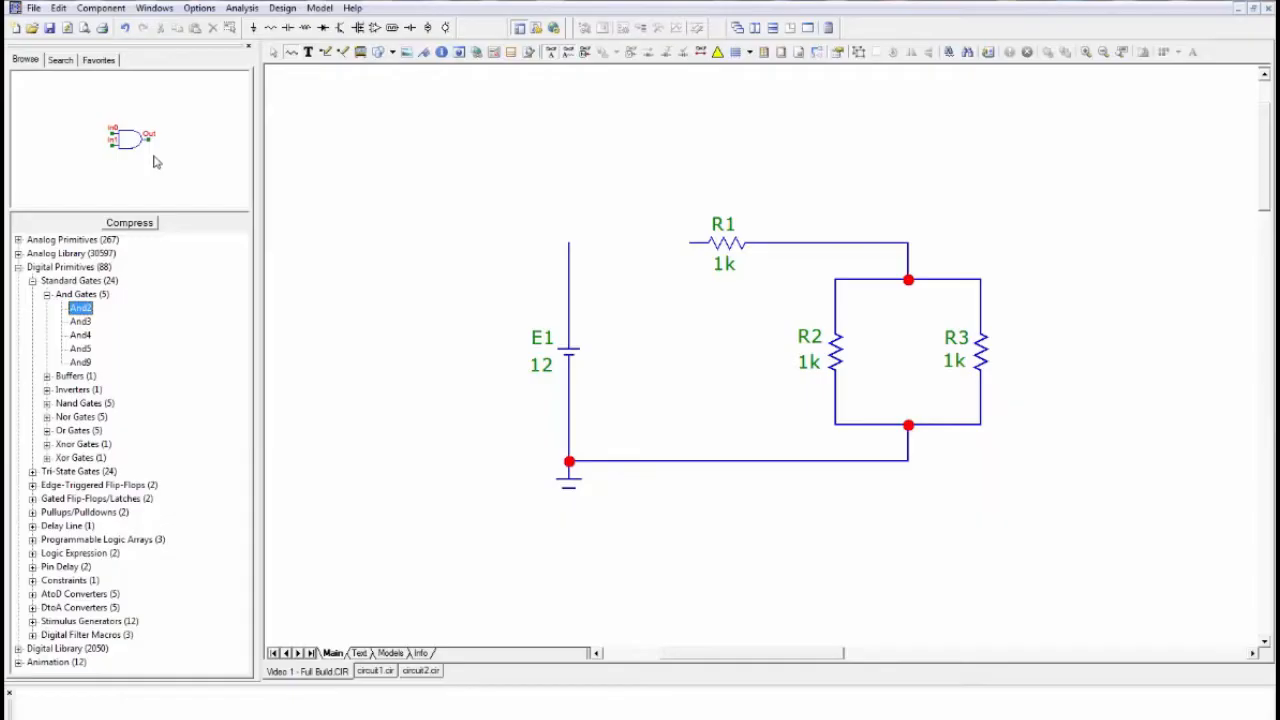
{"action": "left_click", "coordinate": [86, 364]}
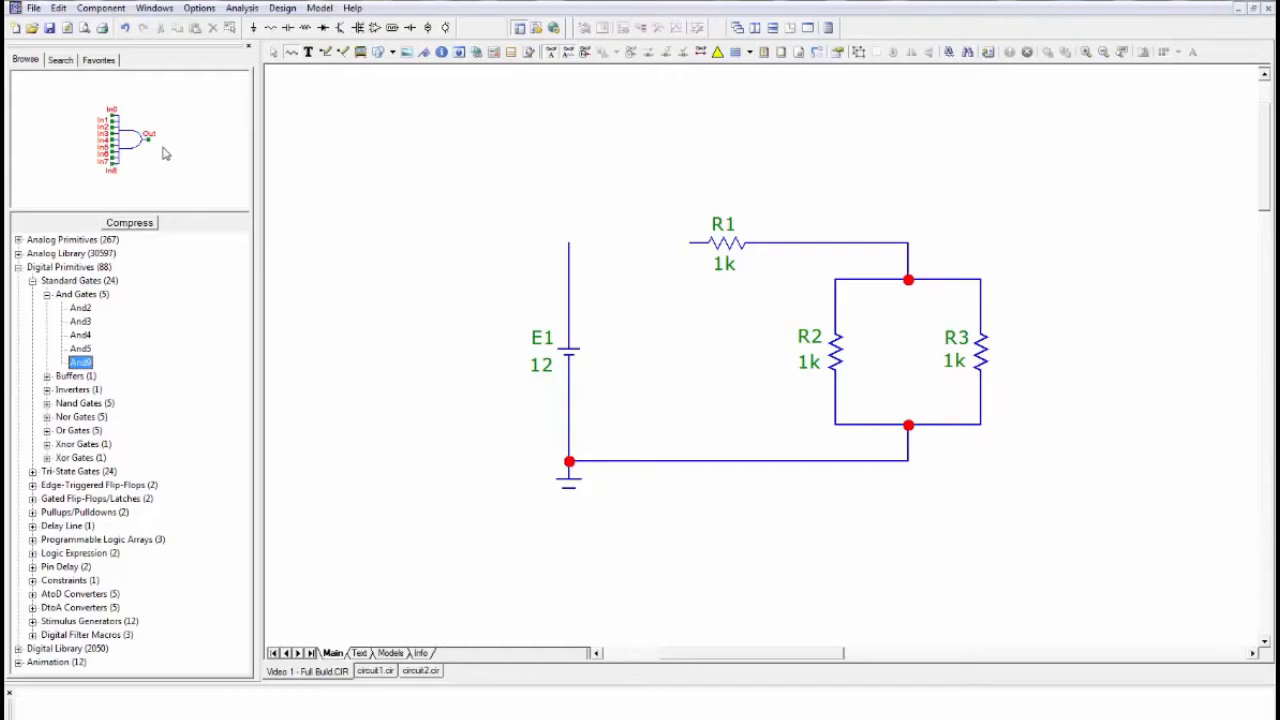
{"action": "left_click", "coordinate": [47, 296]}
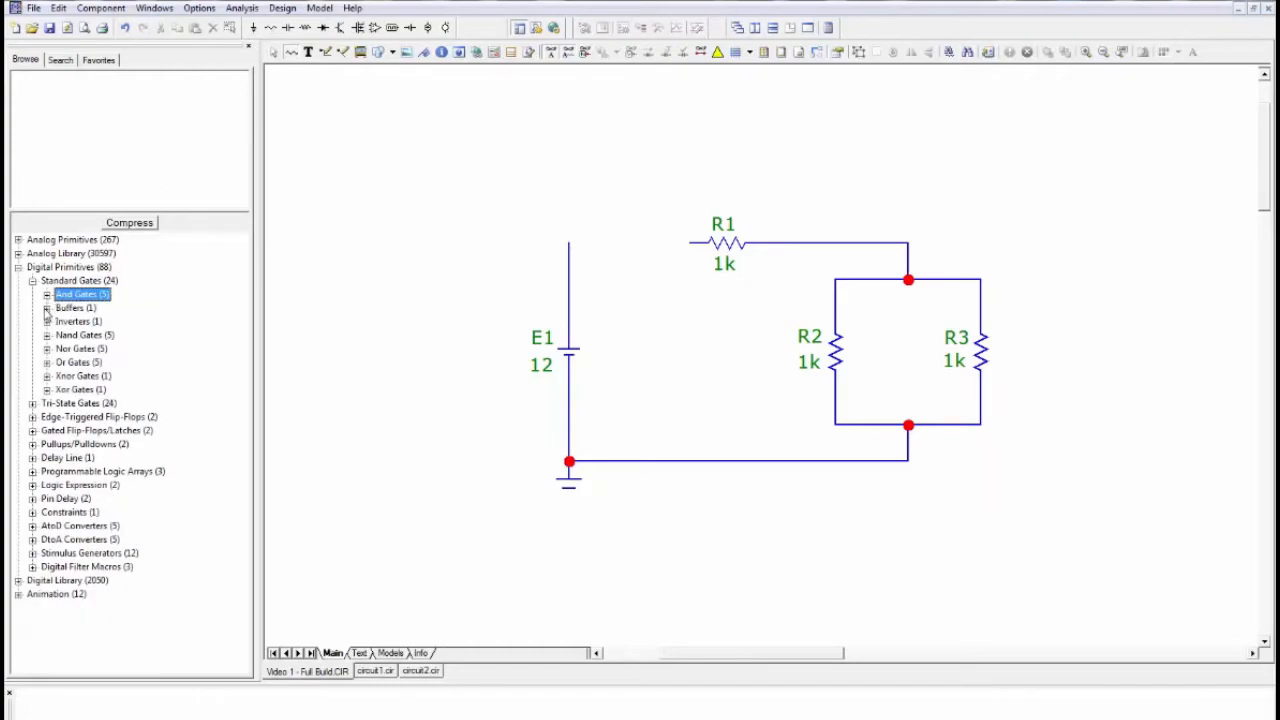
{"action": "left_click", "coordinate": [47, 309]}
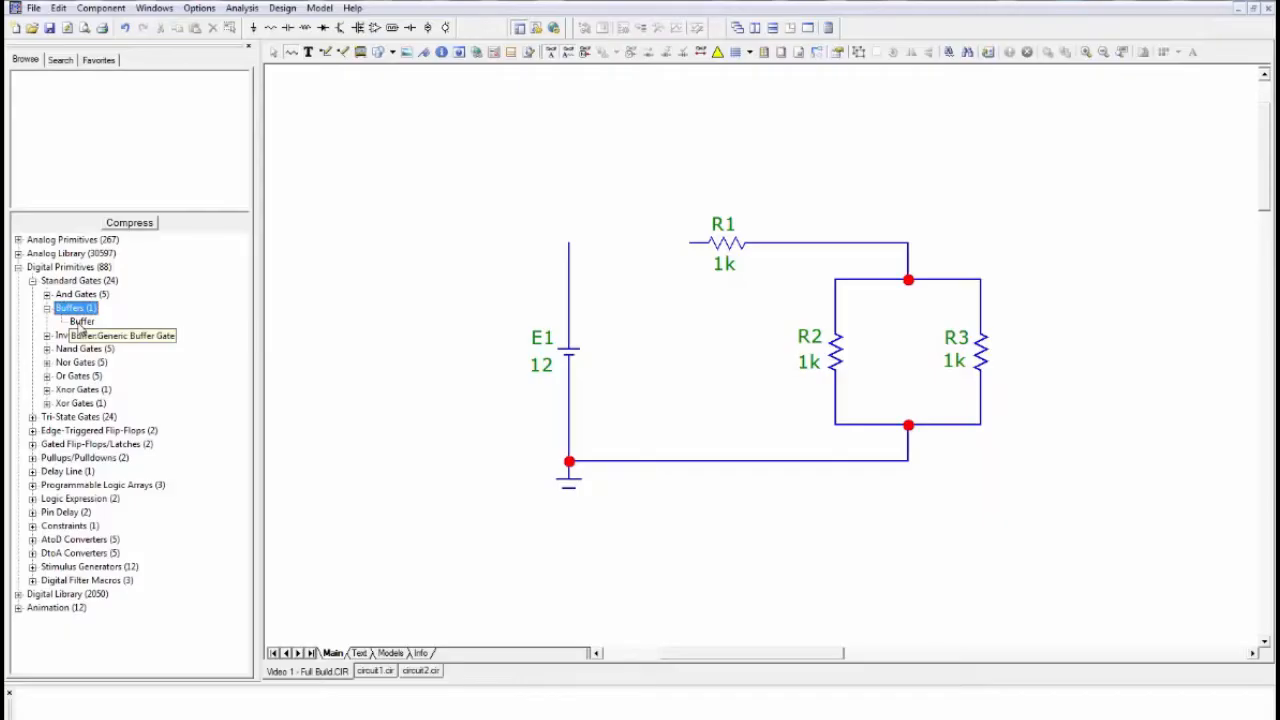
{"action": "left_click", "coordinate": [47, 309]}
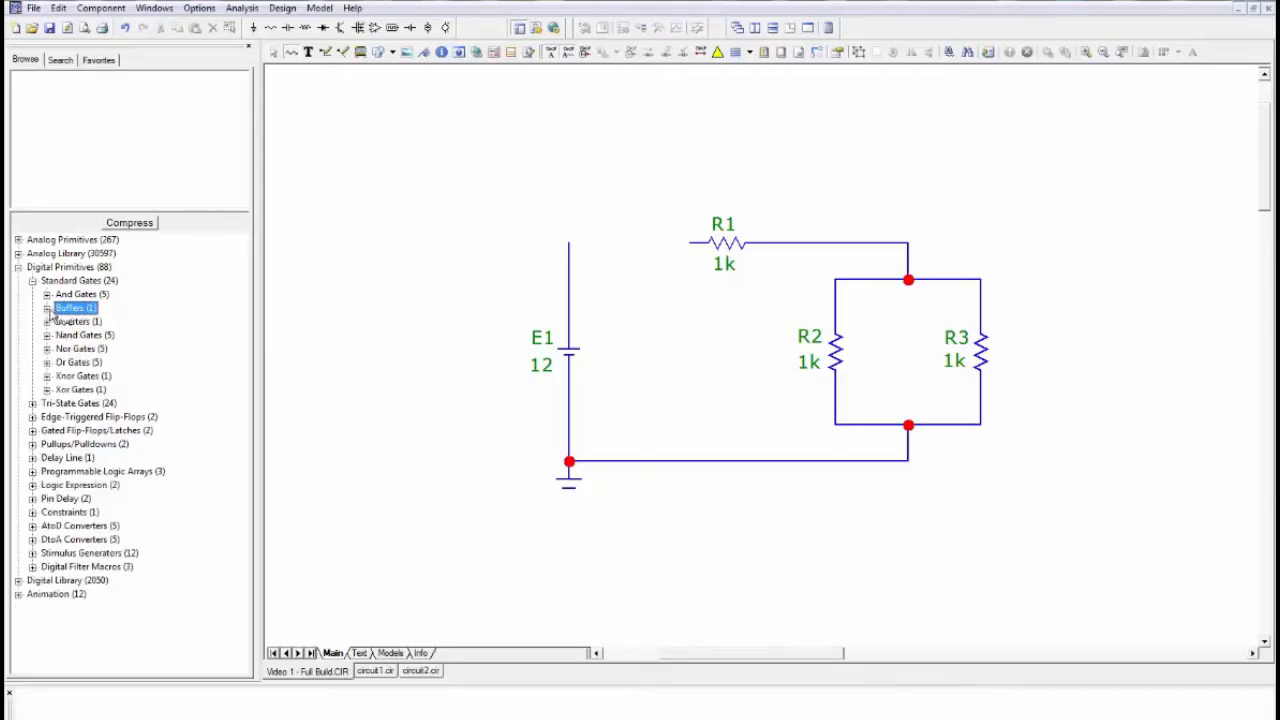
{"action": "left_click", "coordinate": [47, 322]}
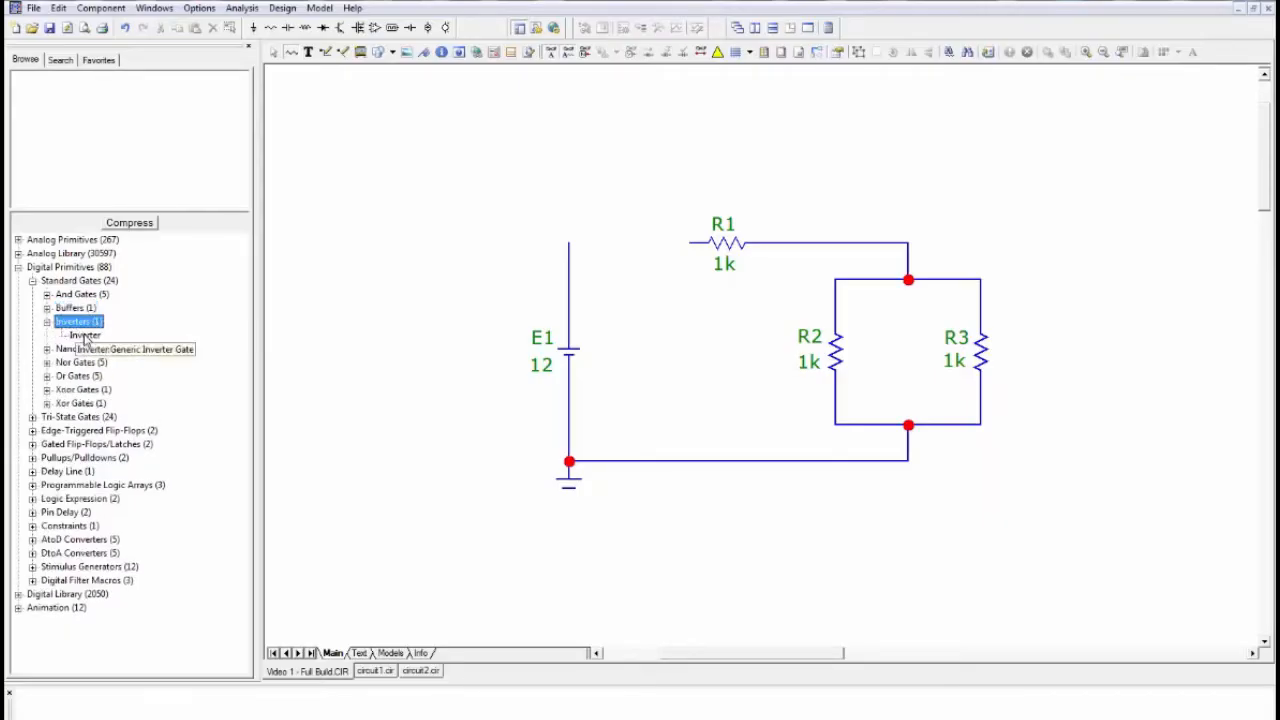
{"action": "left_click", "coordinate": [87, 338]}
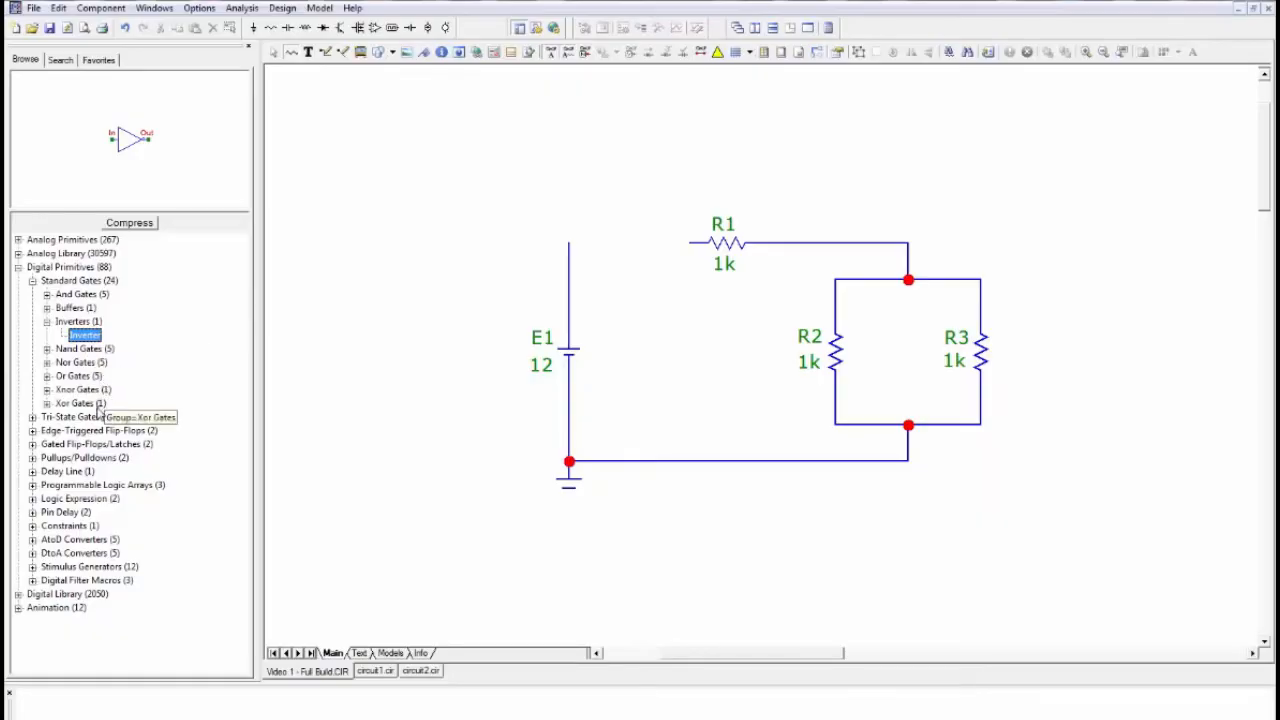
{"action": "left_click", "coordinate": [33, 281]}
- Look through the Tri-State Gates group and preview the DFF symbol among the edge-triggered flip-flops
{"action": "double_click", "coordinate": [35, 296]}
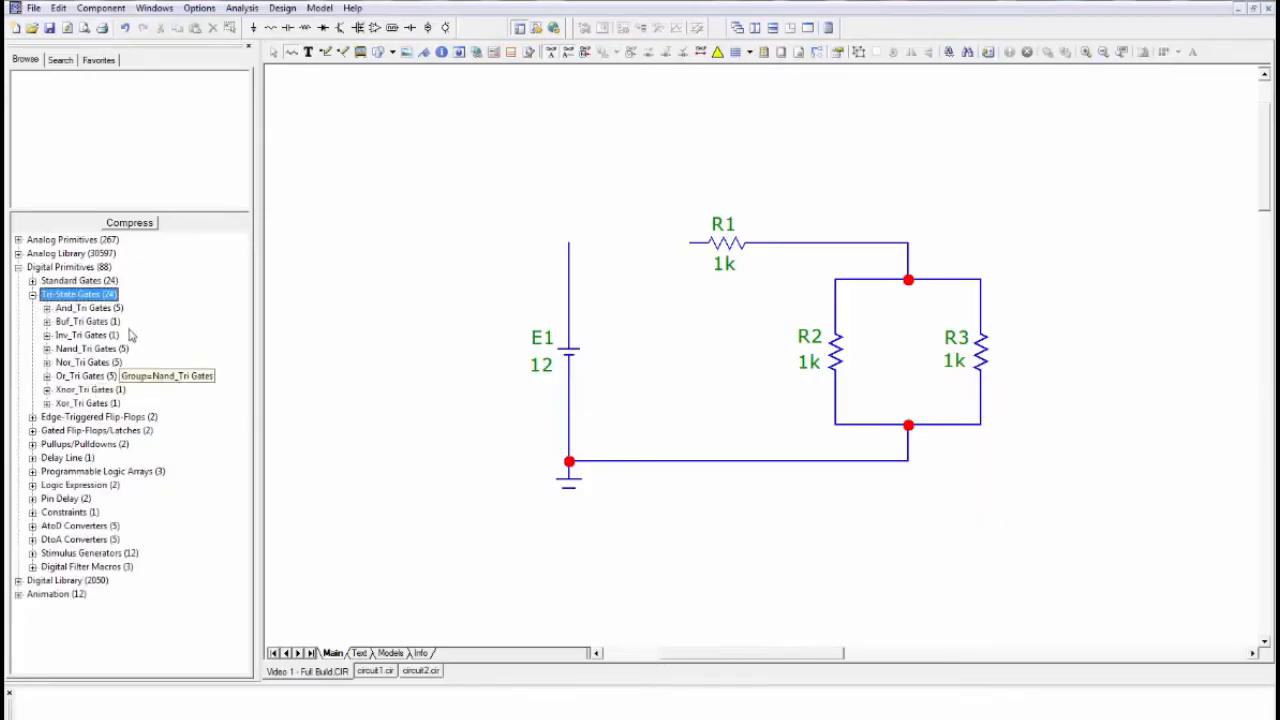
{"action": "left_click", "coordinate": [33, 295]}
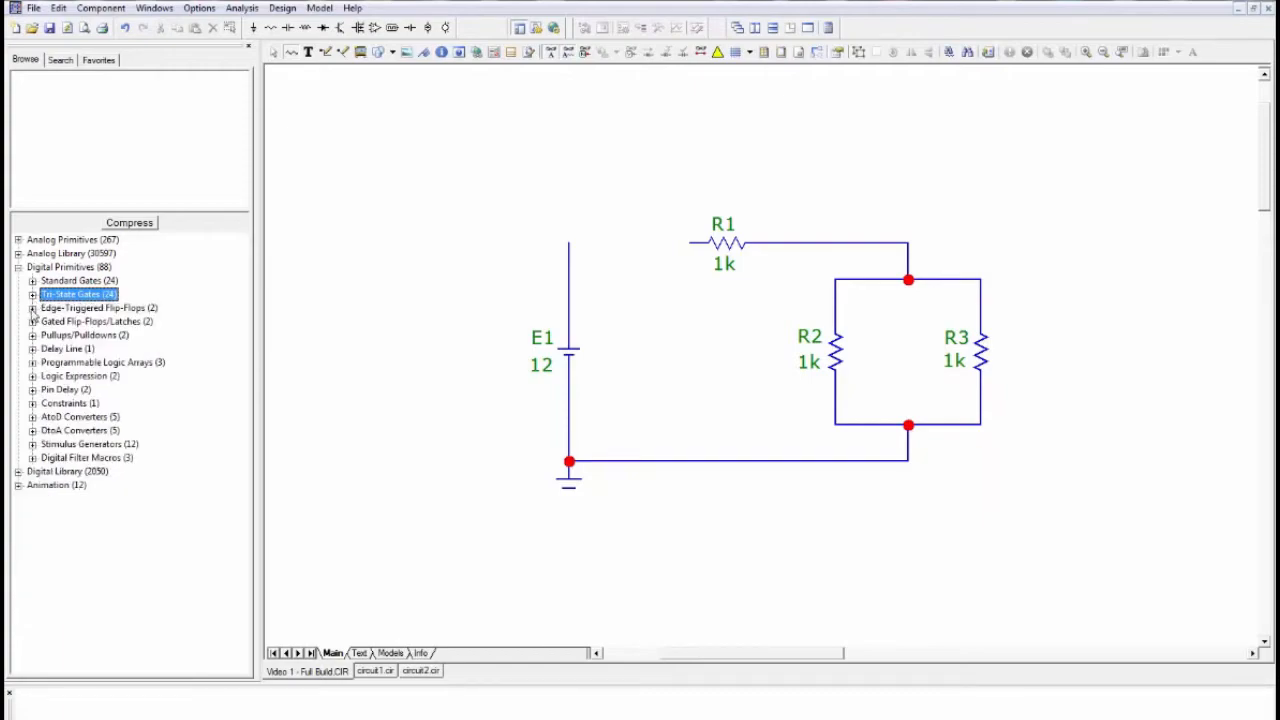
{"action": "double_click", "coordinate": [36, 308]}
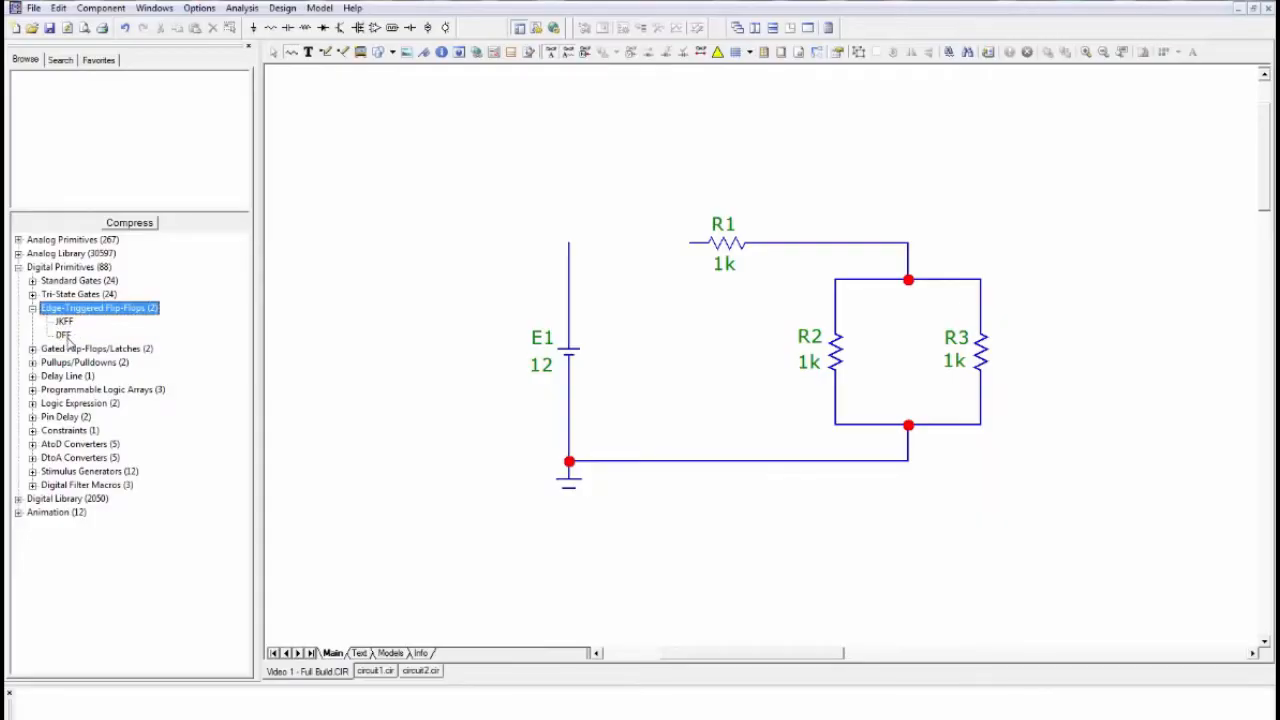
{"action": "left_click", "coordinate": [64, 335]}
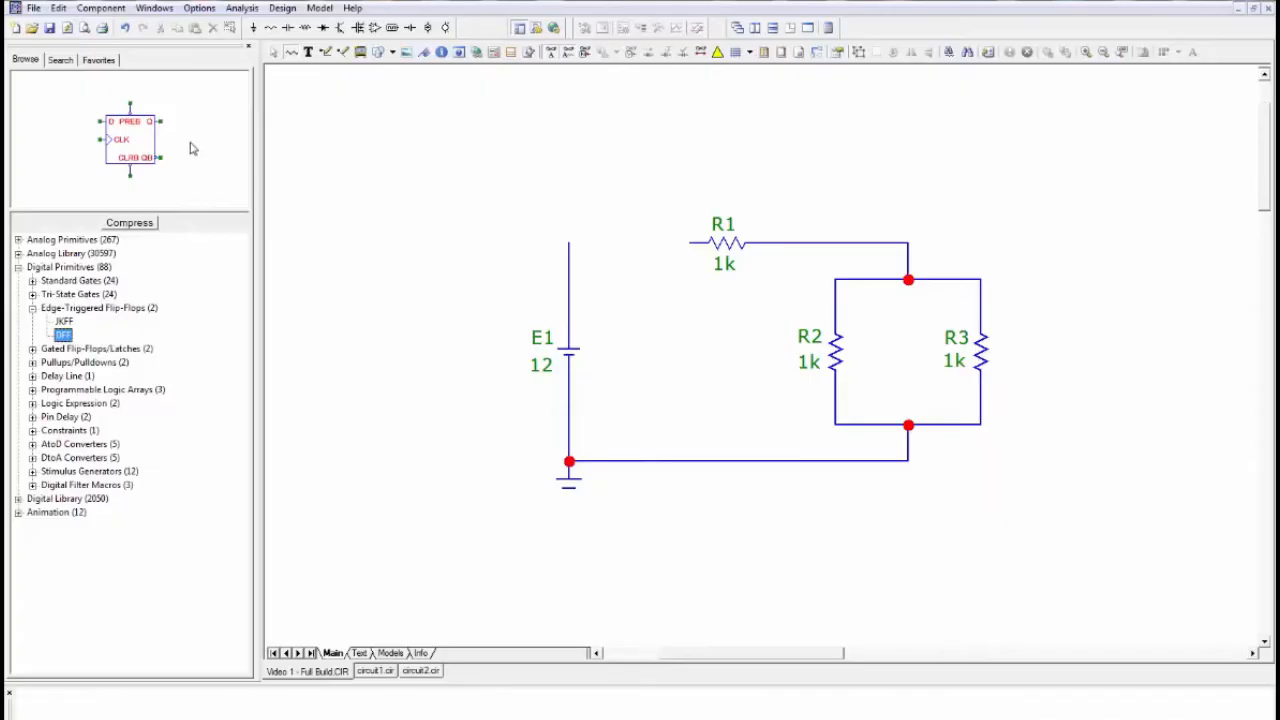
- Look through the Digital Library categories and preview the Animated Meter among the animation parts
{"action": "left_click", "coordinate": [18, 267]}
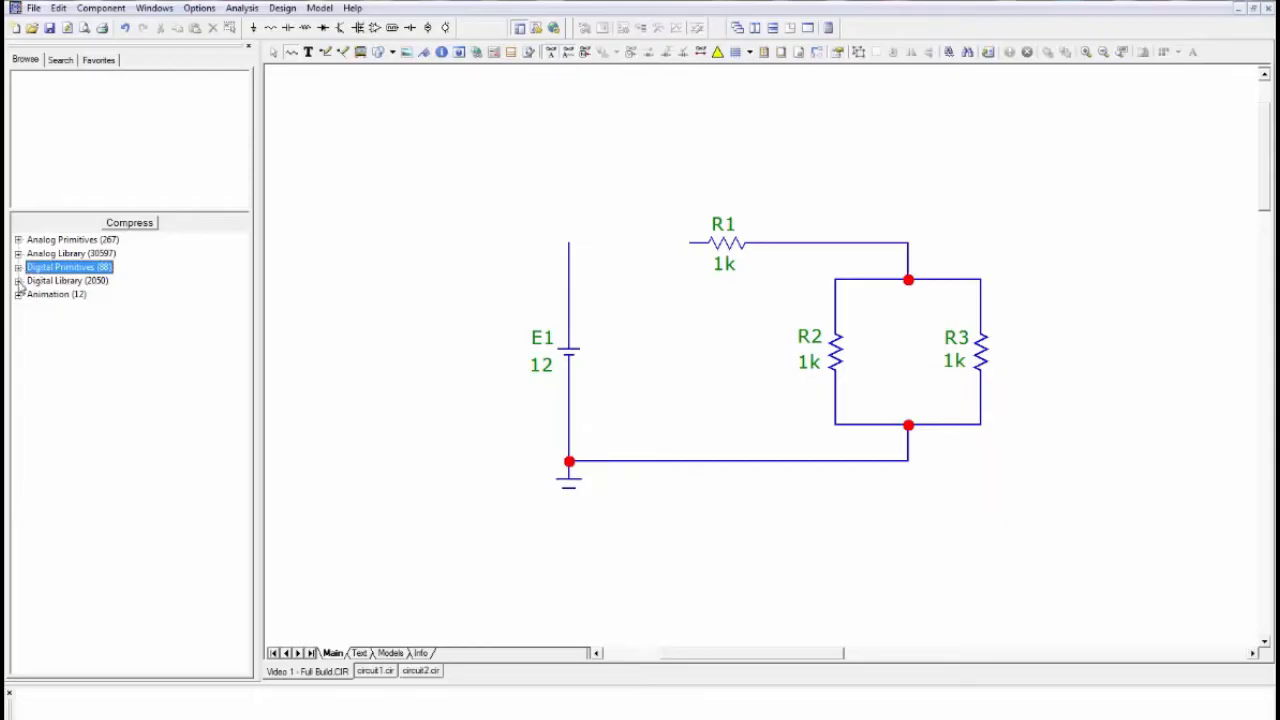
{"action": "left_click", "coordinate": [18, 281]}
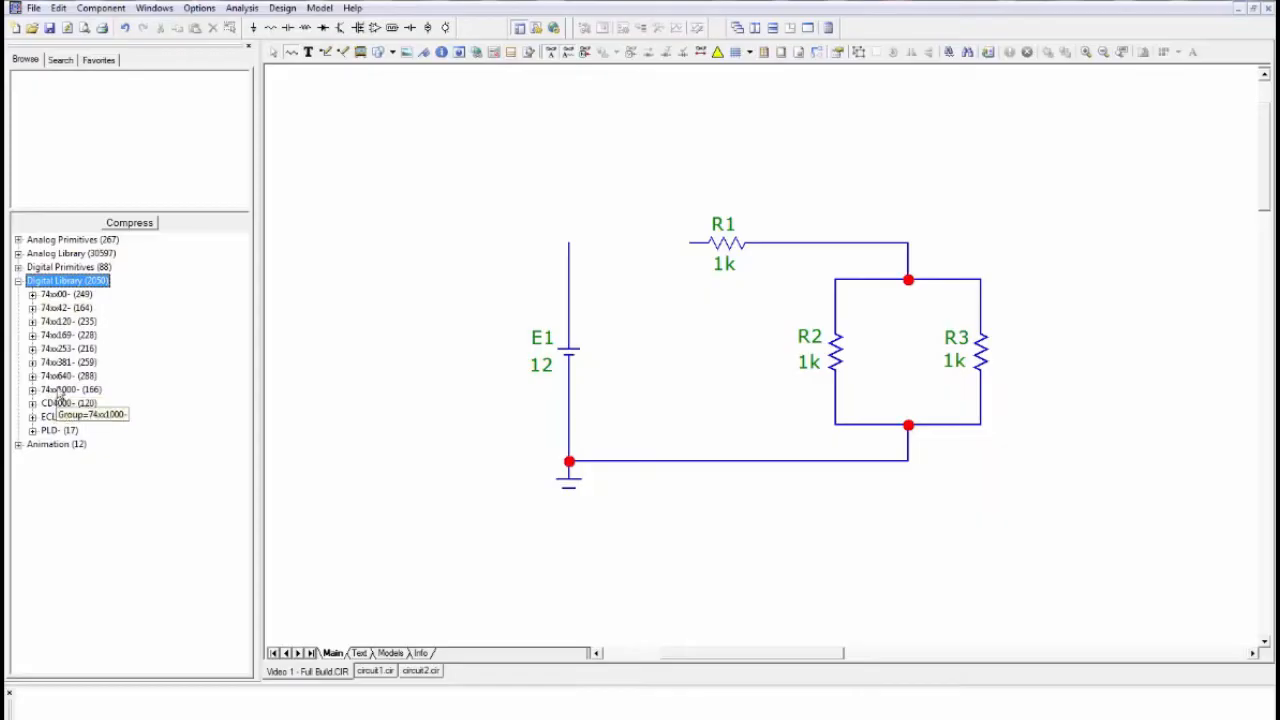
{"action": "left_click", "coordinate": [18, 283]}
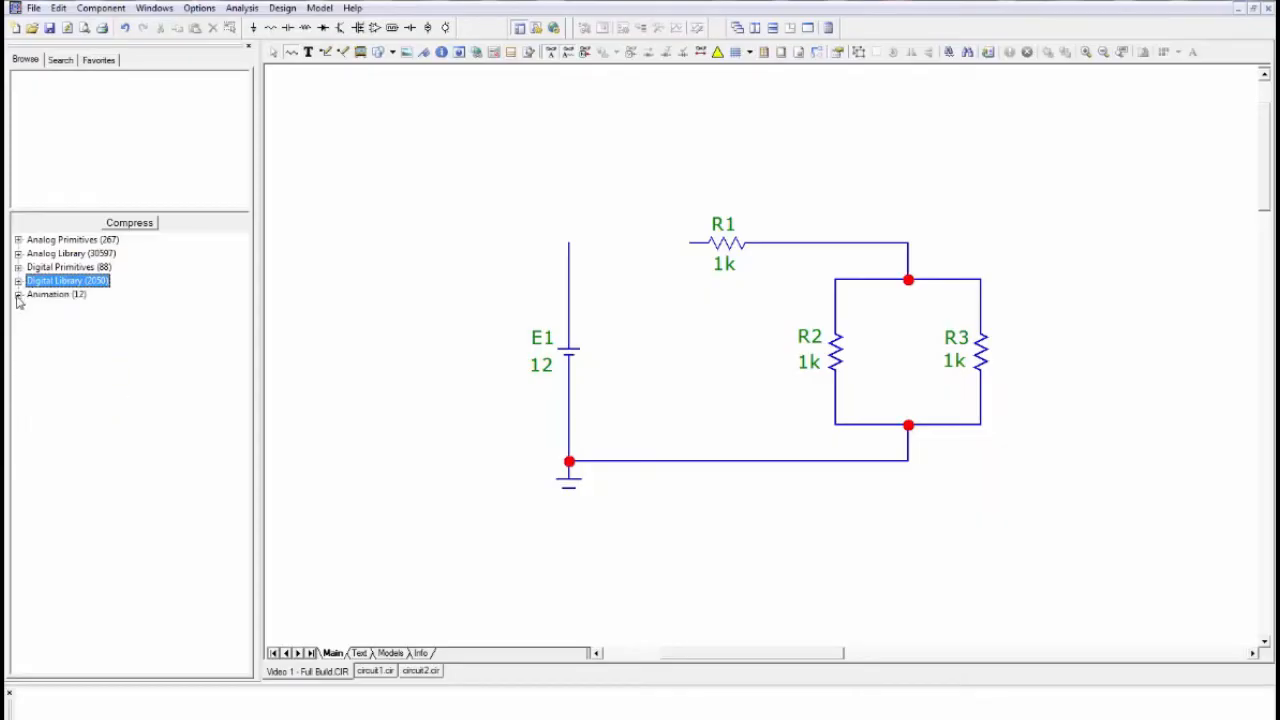
{"action": "left_click", "coordinate": [18, 296]}
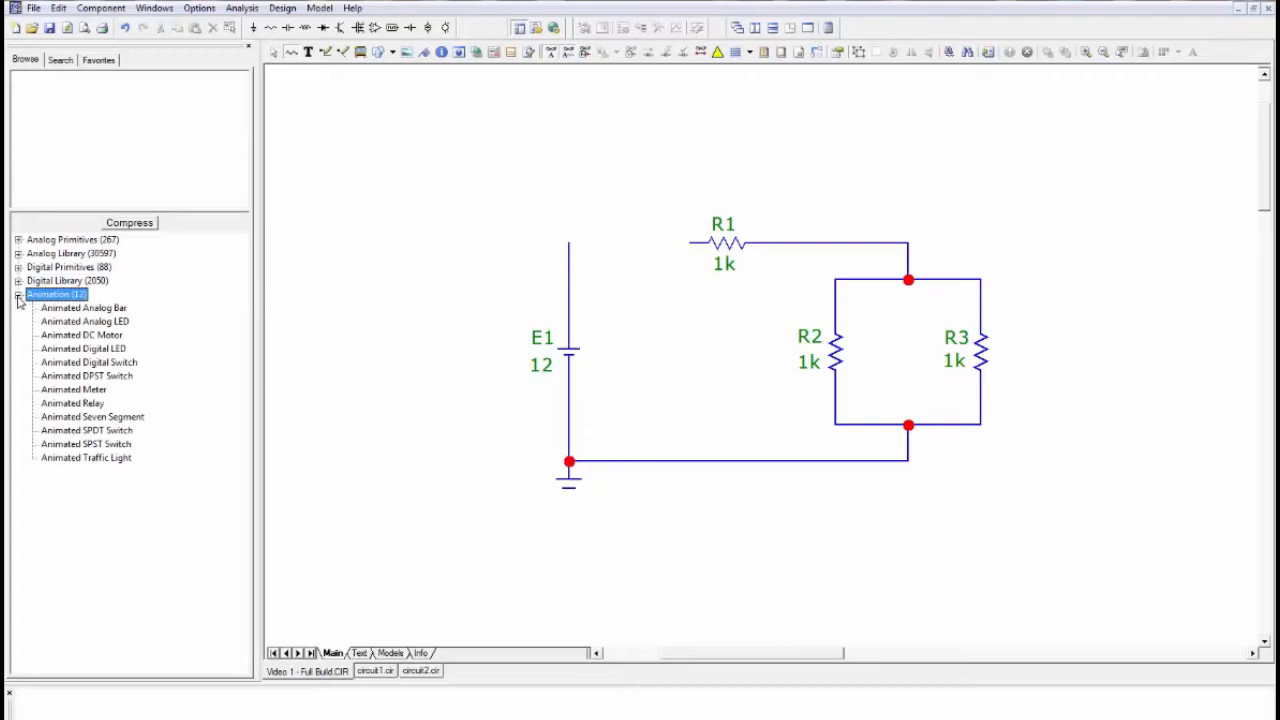
{"action": "left_click", "coordinate": [87, 392]}
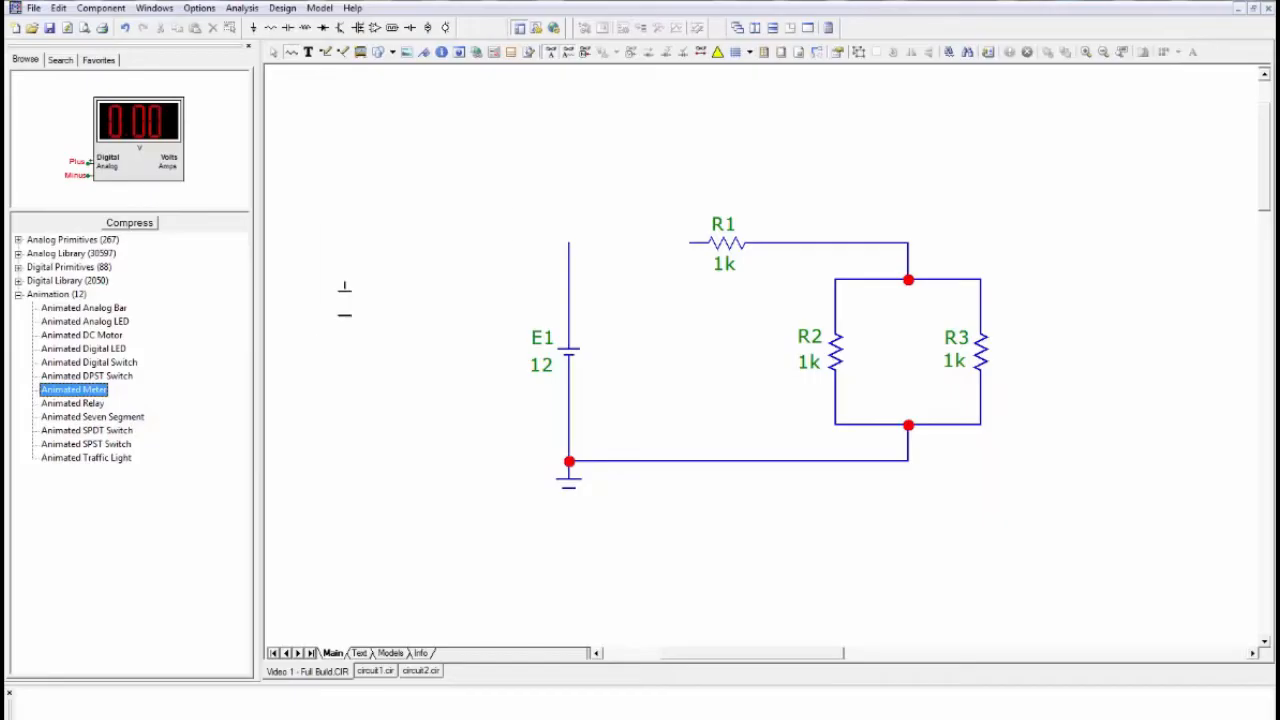
- Wire the open end of resistor R1 to the upper end of the wire from battery E1, and deselect the wire
{"action": "left_click", "coordinate": [274, 52]}
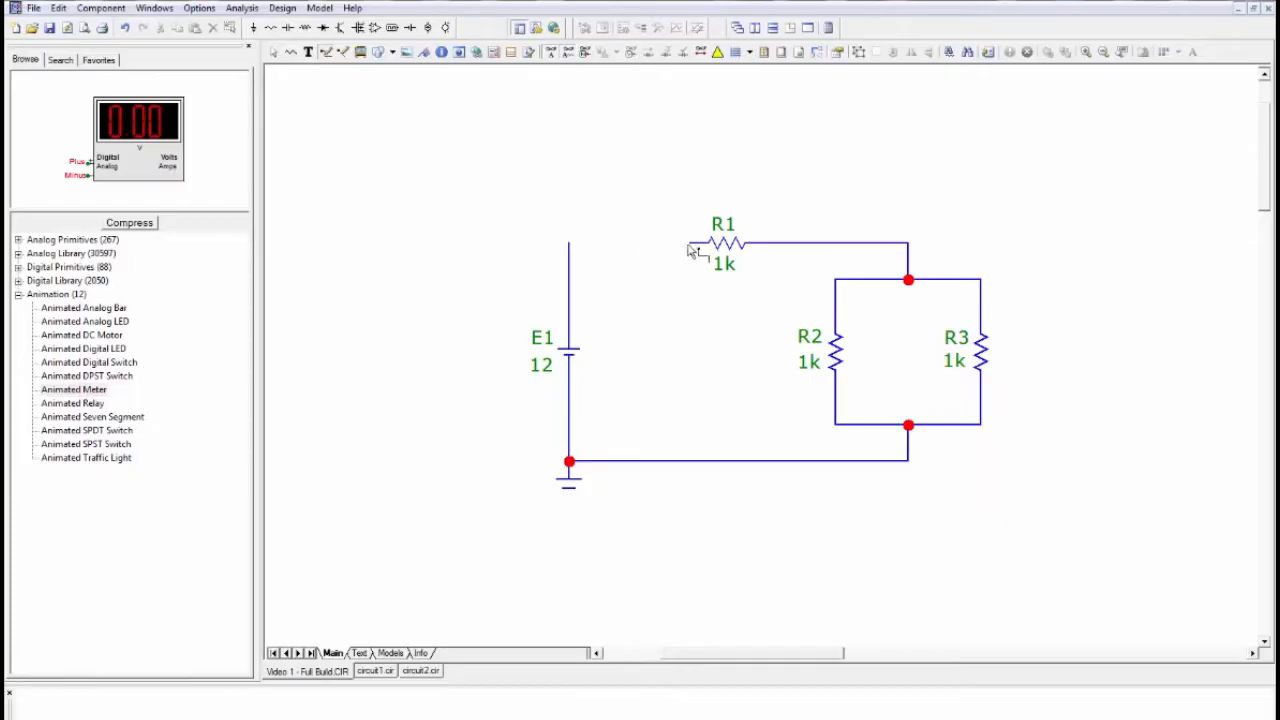
{"action": "left_click_drag", "start_coordinate": [690, 242], "coordinate": [570, 244]}
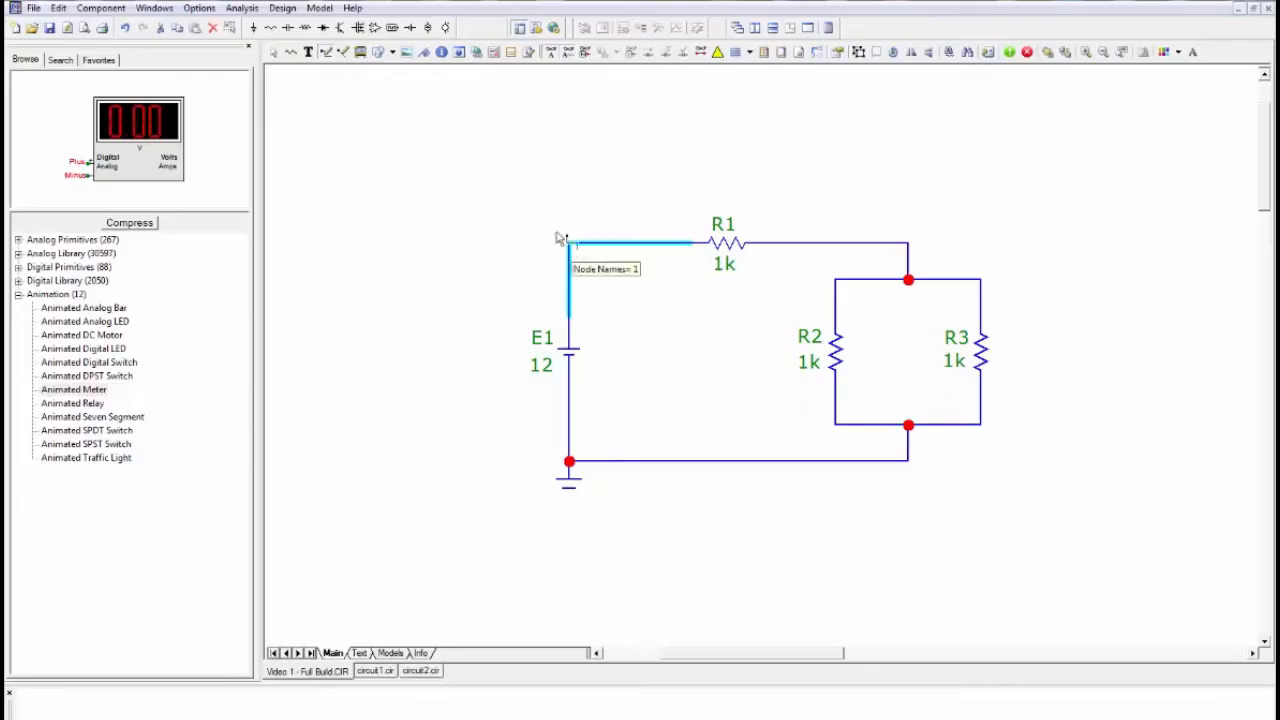
{"action": "left_click", "coordinate": [273, 54]}
{"action": "left_click", "coordinate": [444, 183]}
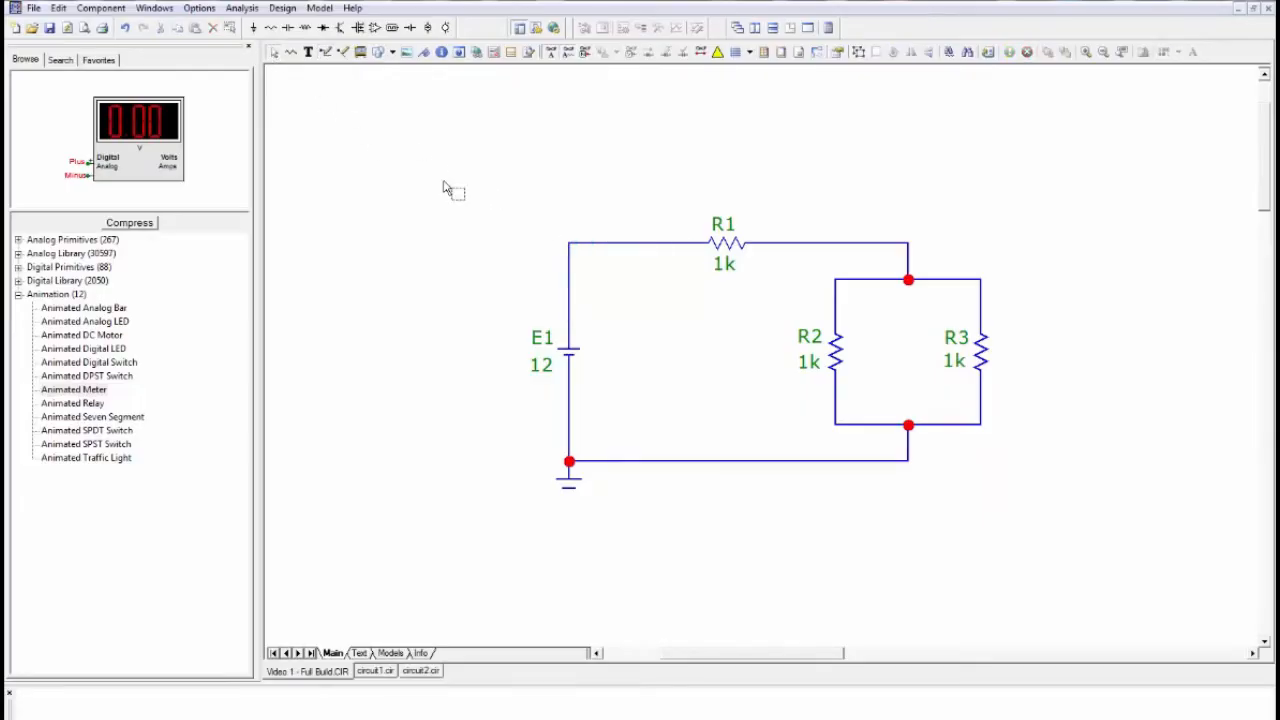
- Preview the Animated Traffic Light, SPST Switch, SPDT Switch and Seven Segment symbols, and collapse the Animation group
{"action": "left_click", "coordinate": [84, 458]}
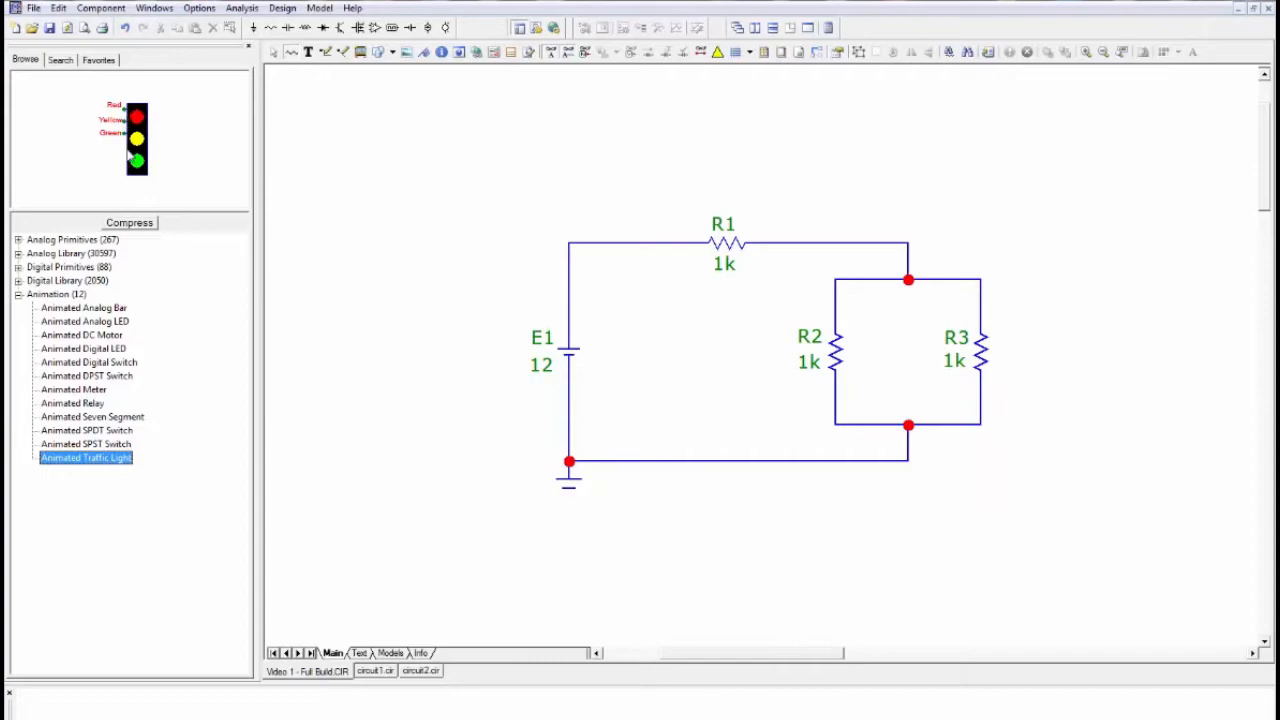
{"action": "left_click", "coordinate": [104, 448]}
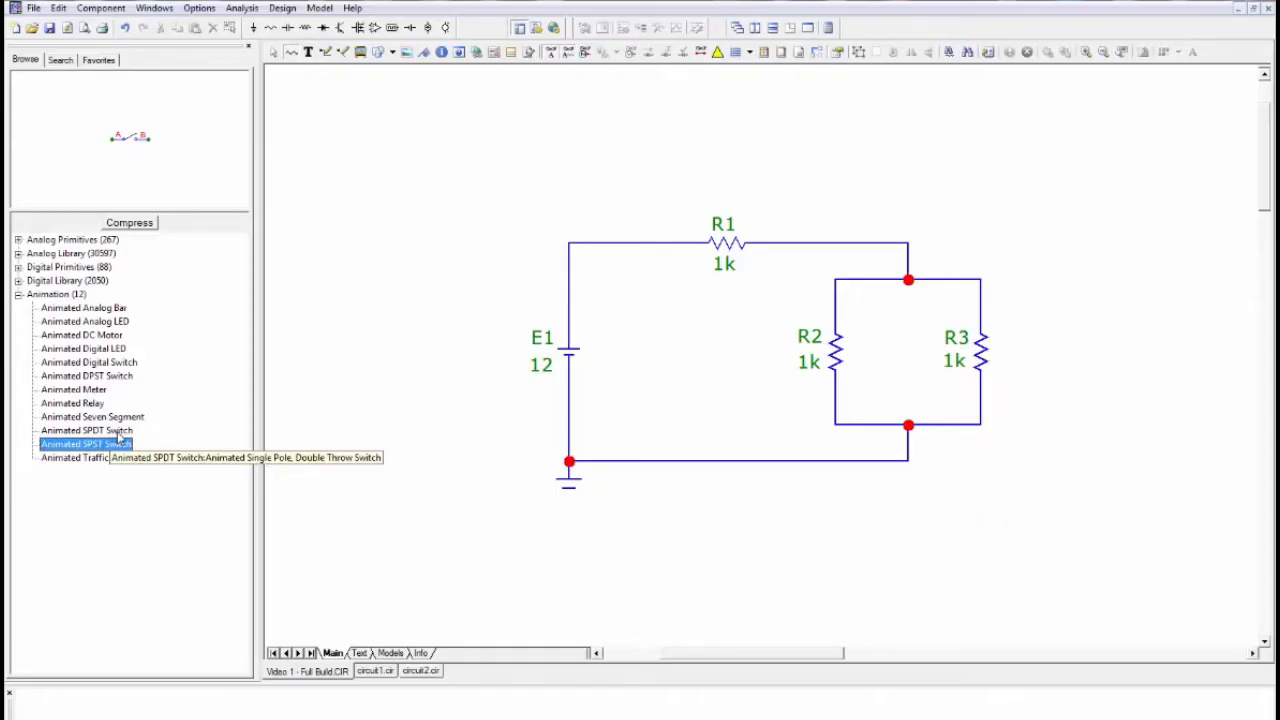
{"action": "left_click", "coordinate": [118, 432]}
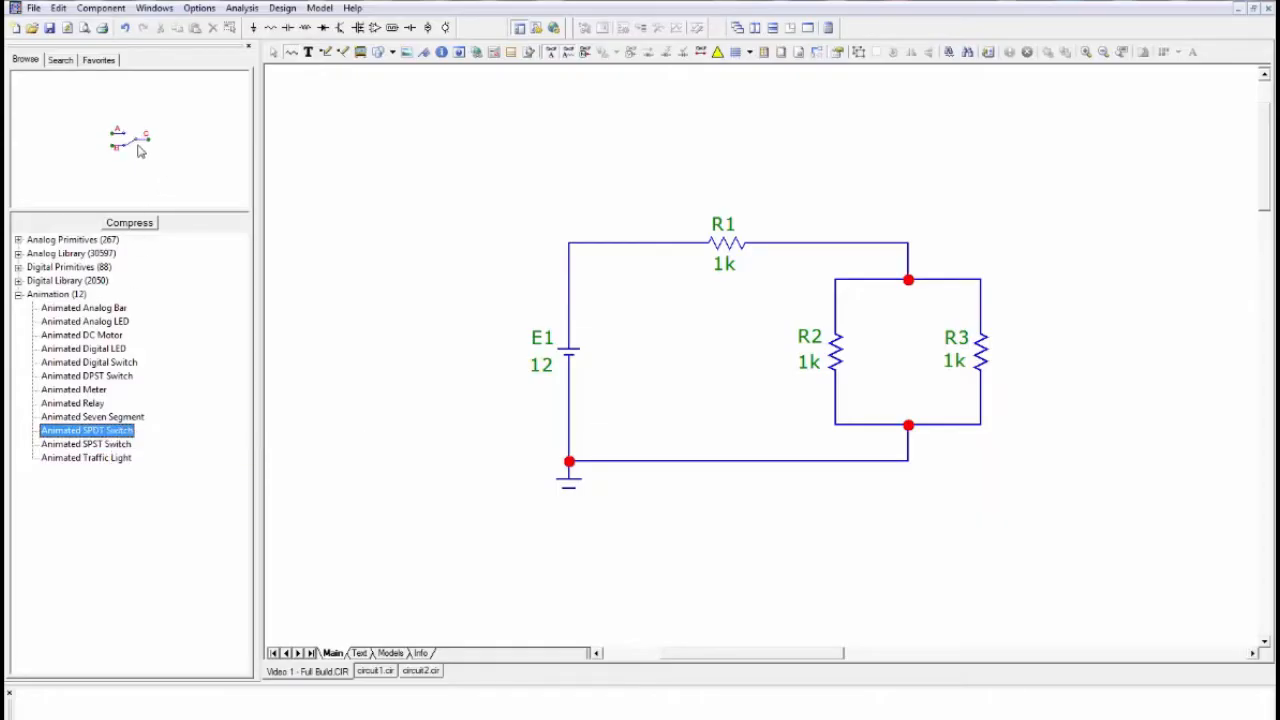
{"action": "left_click", "coordinate": [90, 417]}
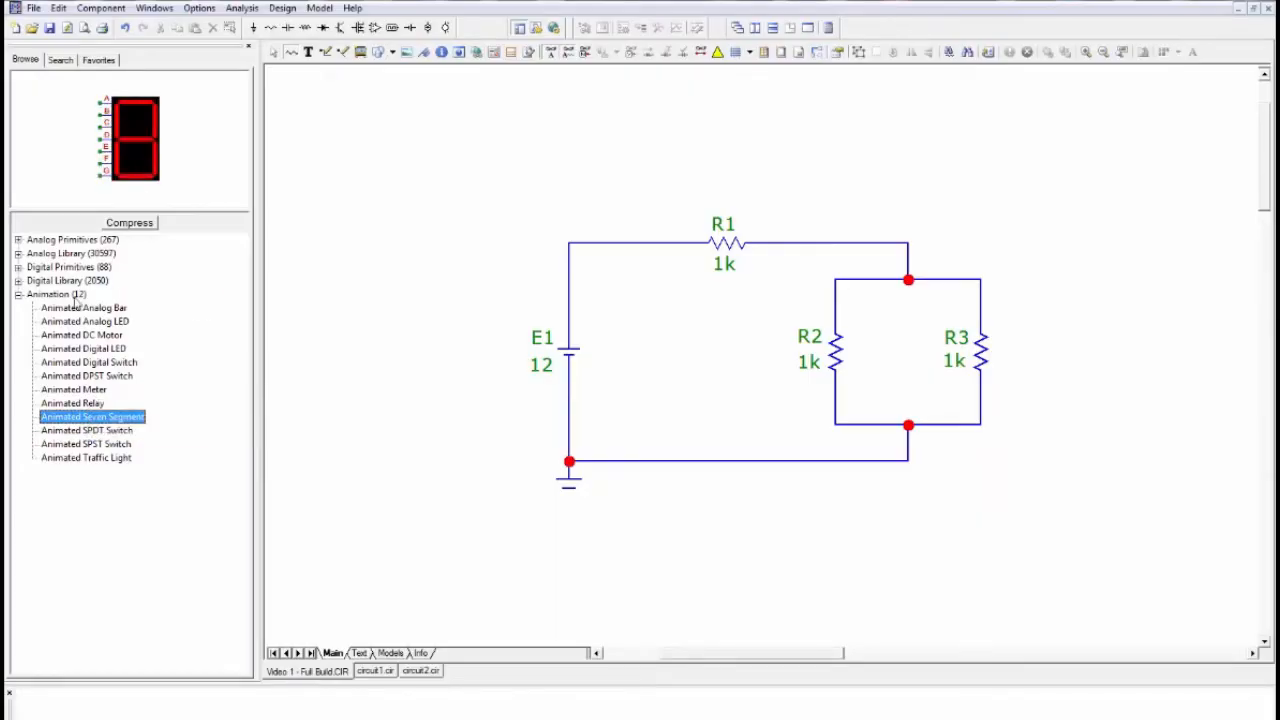
{"action": "left_click", "coordinate": [18, 295]}
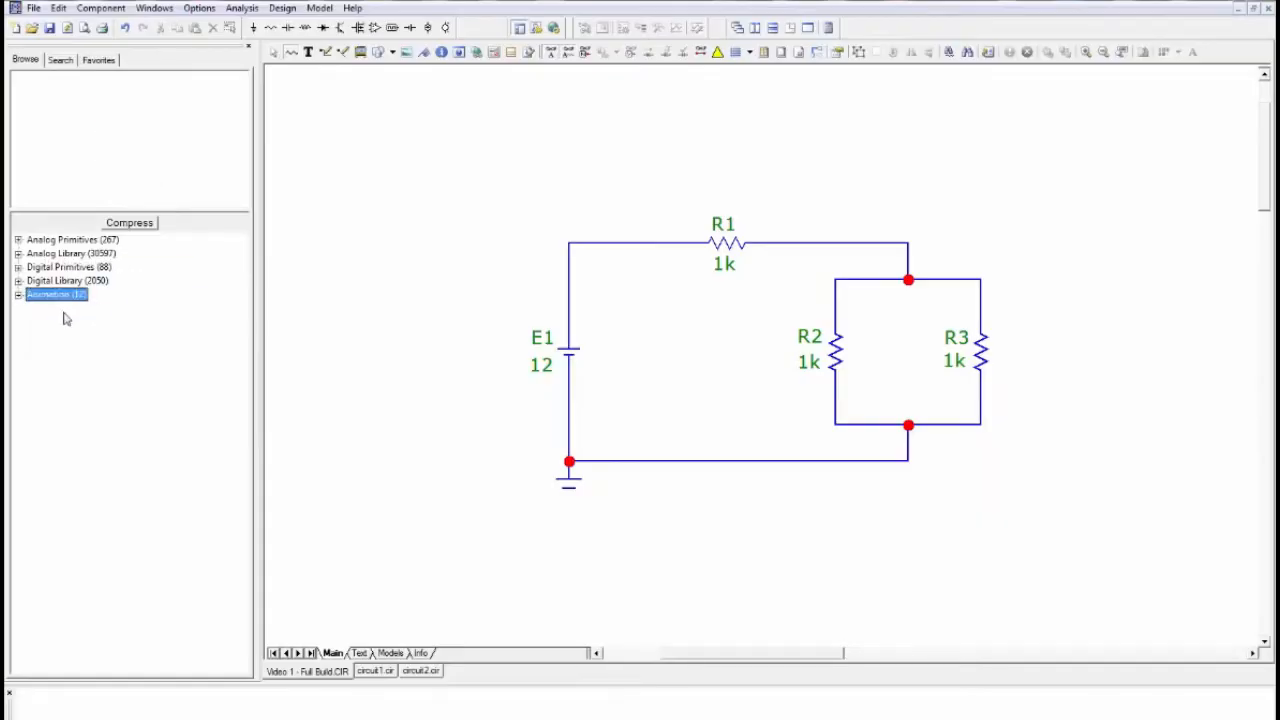
- Look through the available drawing shapes, and briefly display the circuit's node numbers before hiding them
{"action": "left_click", "coordinate": [355, 155]}
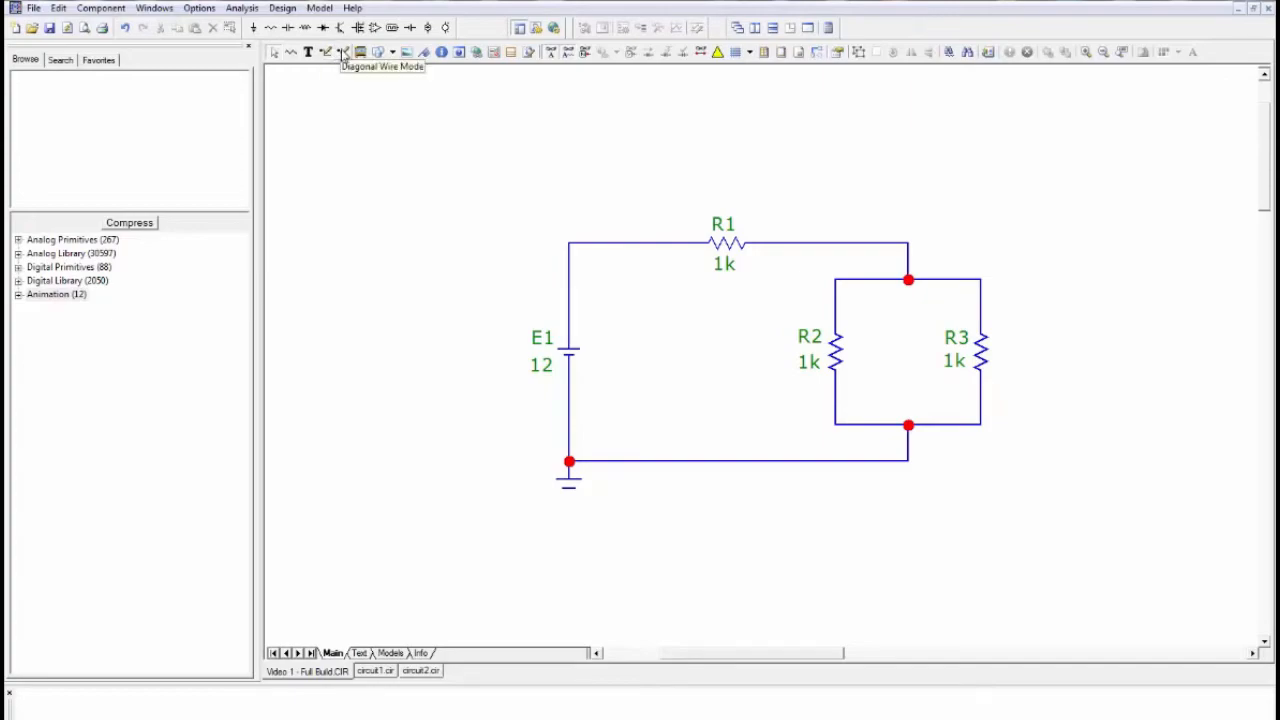
{"action": "left_click", "coordinate": [393, 53]}
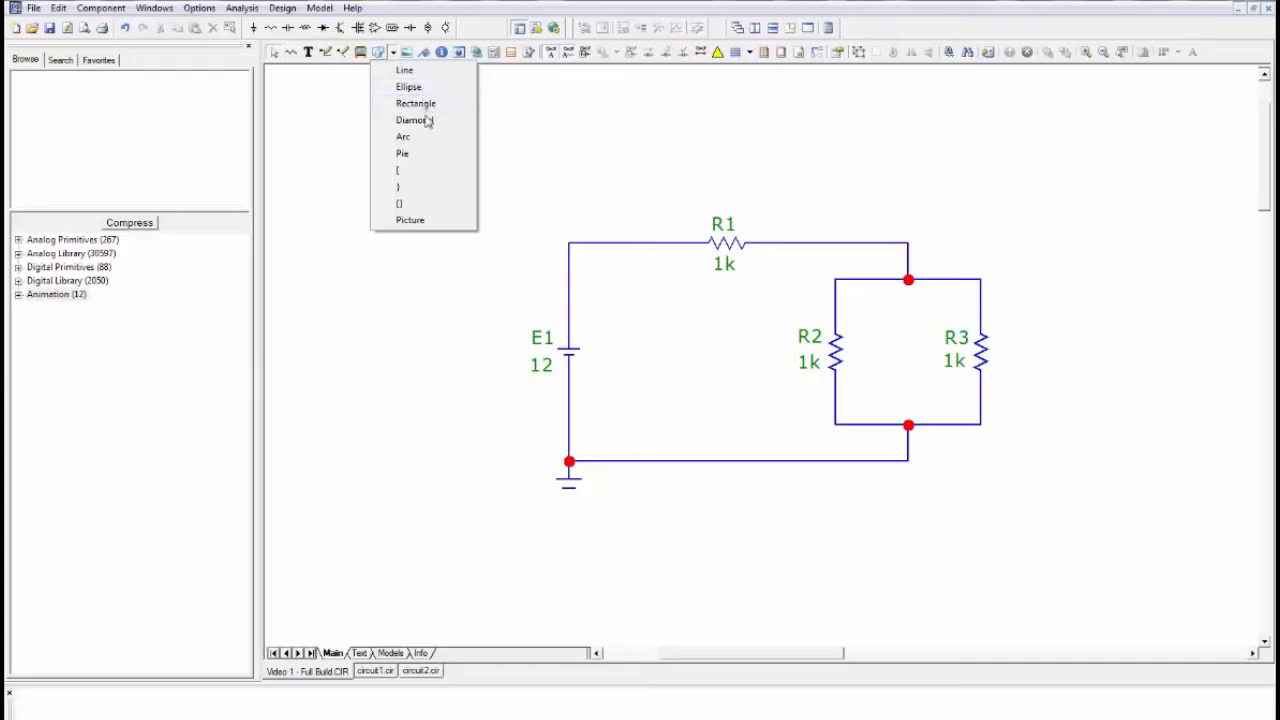
{"action": "left_click", "coordinate": [338, 126]}
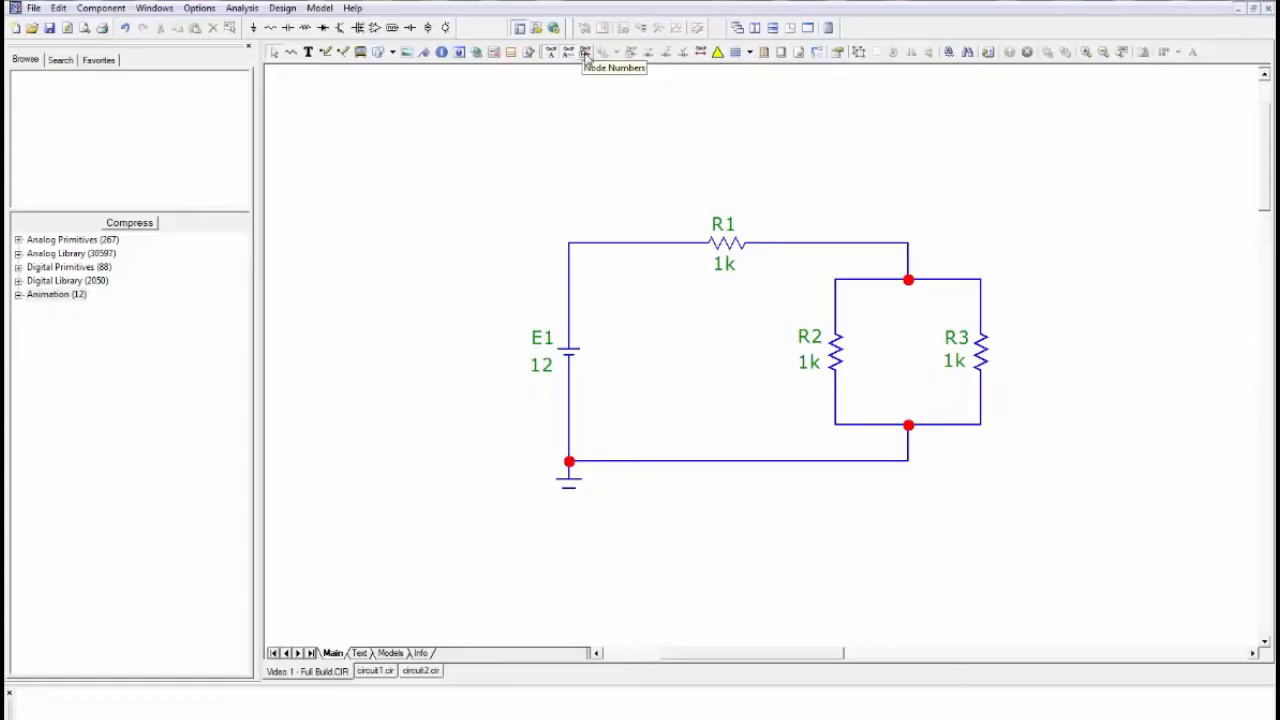
{"action": "left_click", "coordinate": [586, 54]}
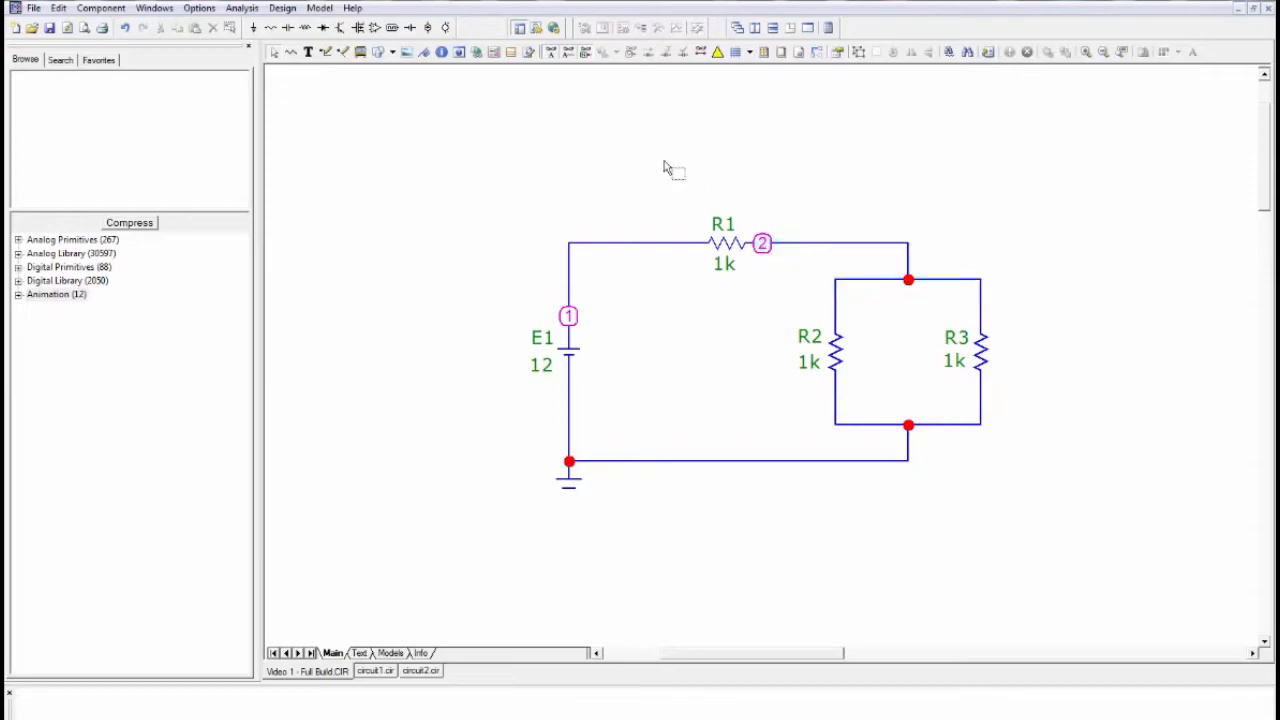
{"action": "left_click", "coordinate": [587, 56]}
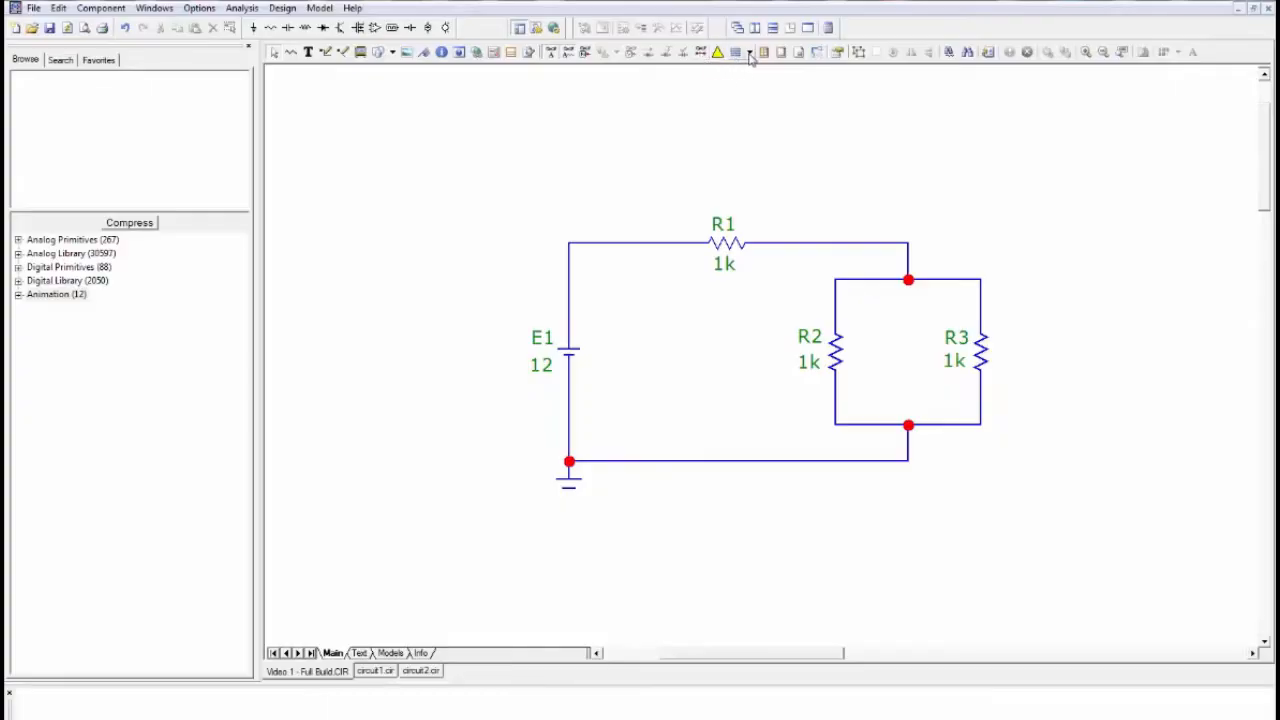
- Try the Graph Paper grid on the schematic and return to No Grid
{"action": "left_click", "coordinate": [749, 55]}
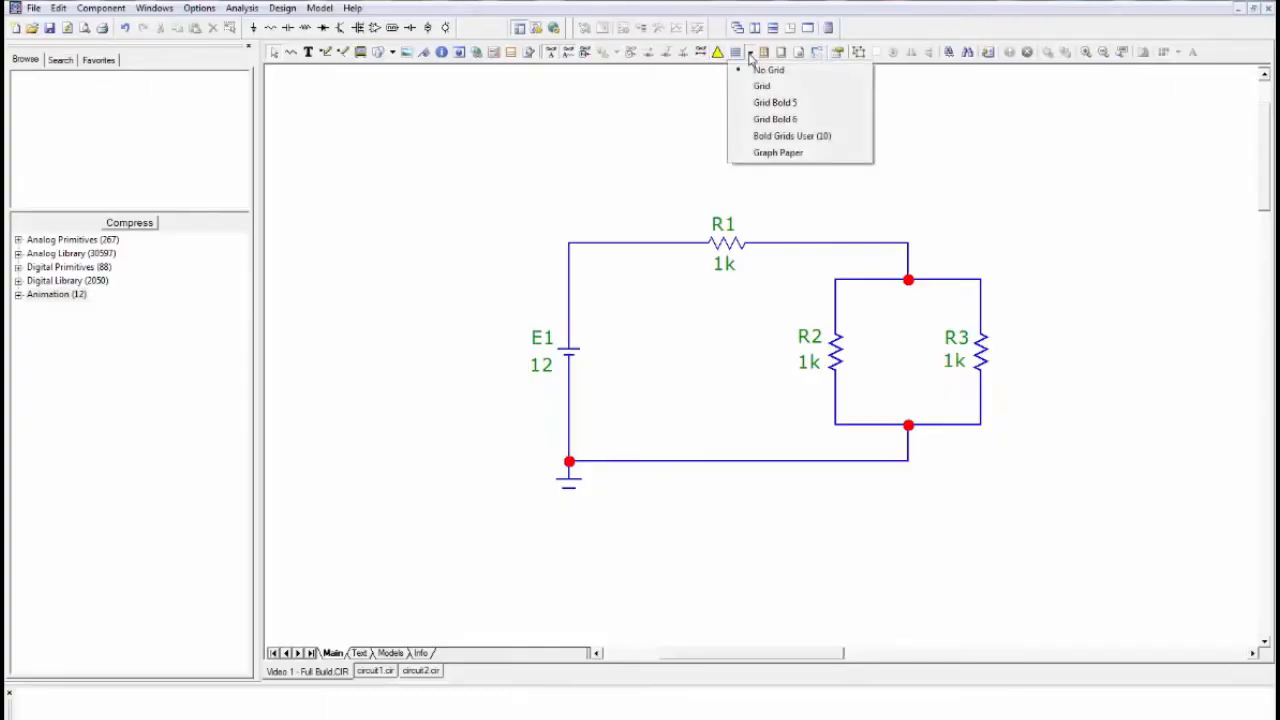
{"action": "left_click", "coordinate": [777, 153]}
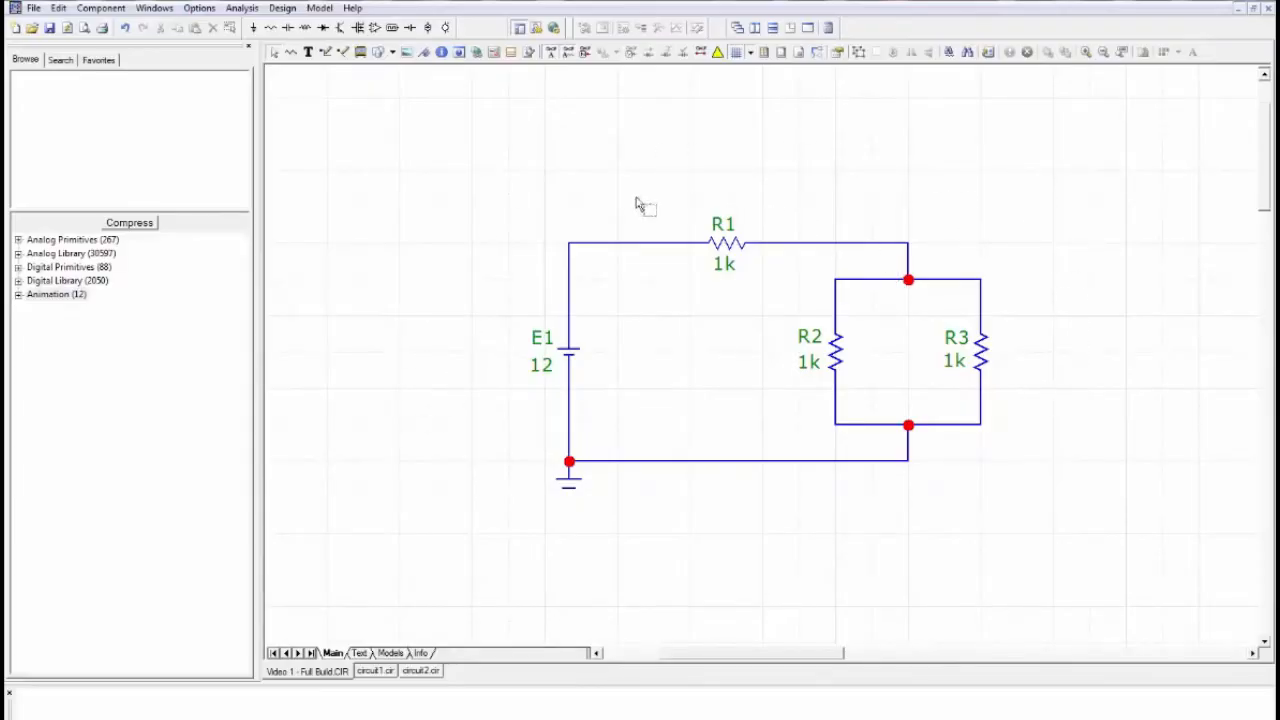
{"action": "left_click", "coordinate": [751, 55]}
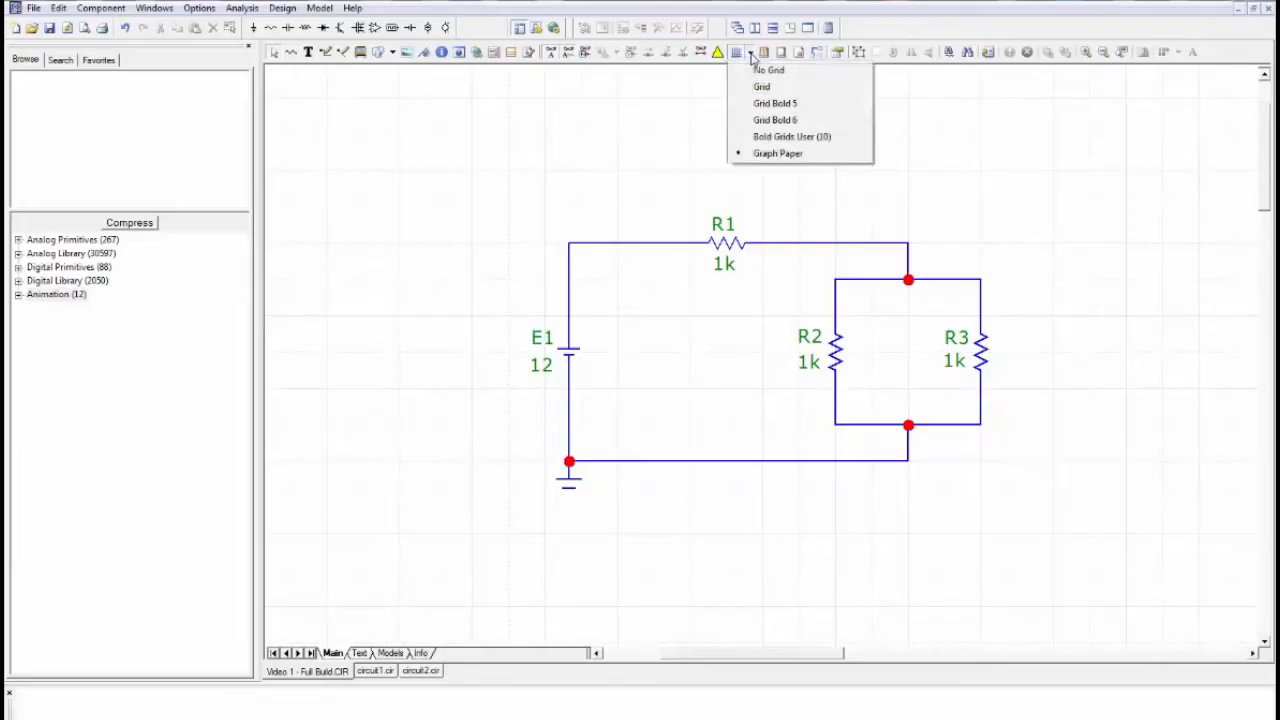
{"action": "left_click", "coordinate": [756, 67]}
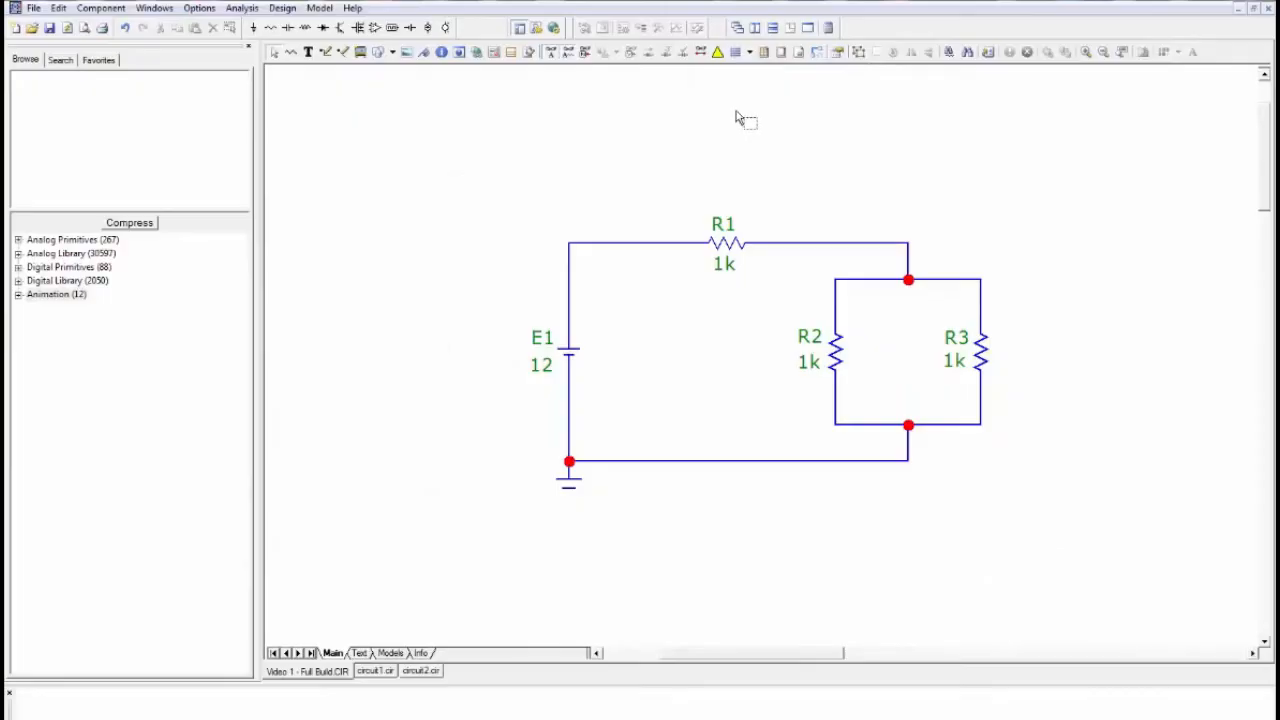
- Turn off rubberbanding, move resistor R1 up away from its wires, and undo the move
{"action": "left_click", "coordinate": [817, 54]}
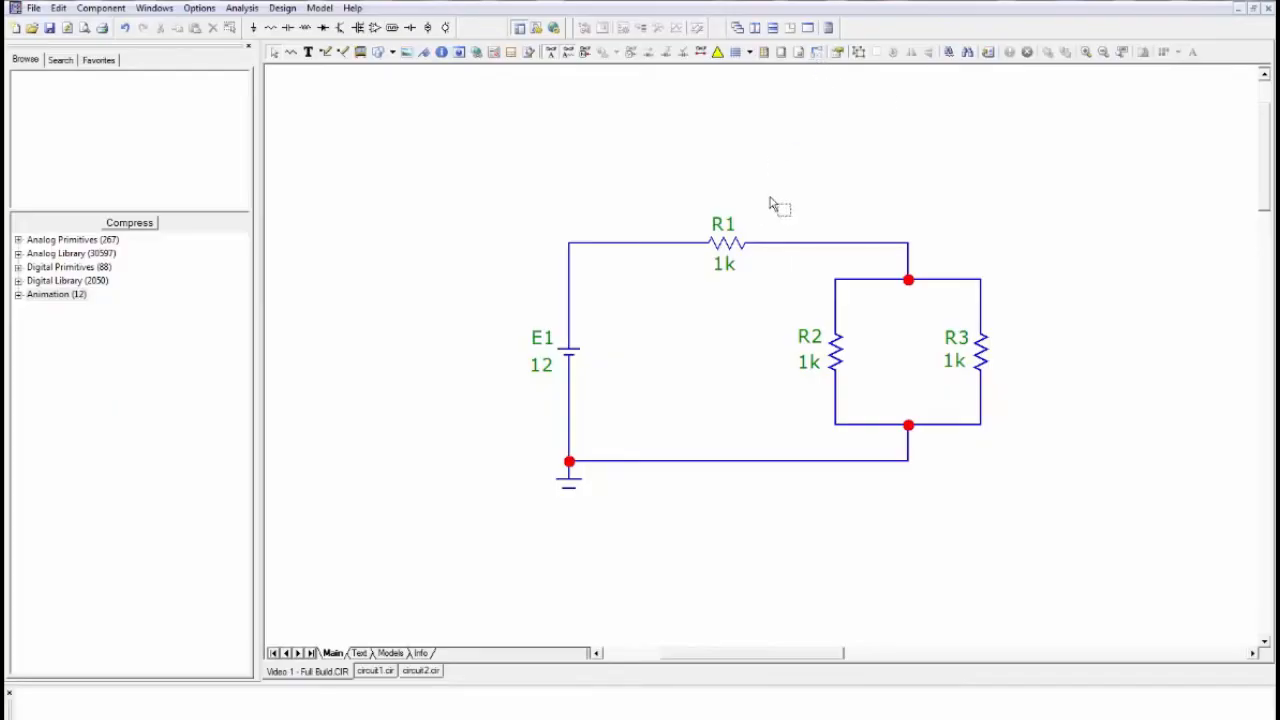
{"action": "left_click", "coordinate": [728, 249]}
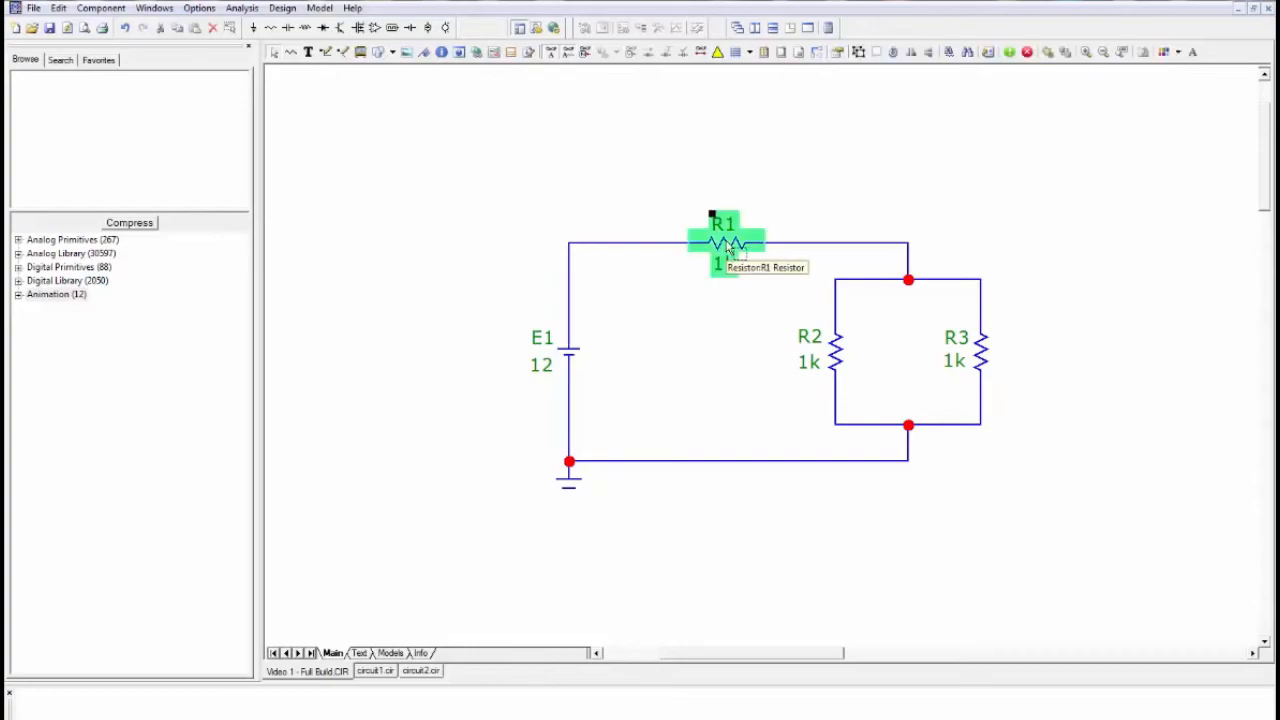
{"action": "left_click_drag", "start_coordinate": [728, 249], "coordinate": [728, 172]}
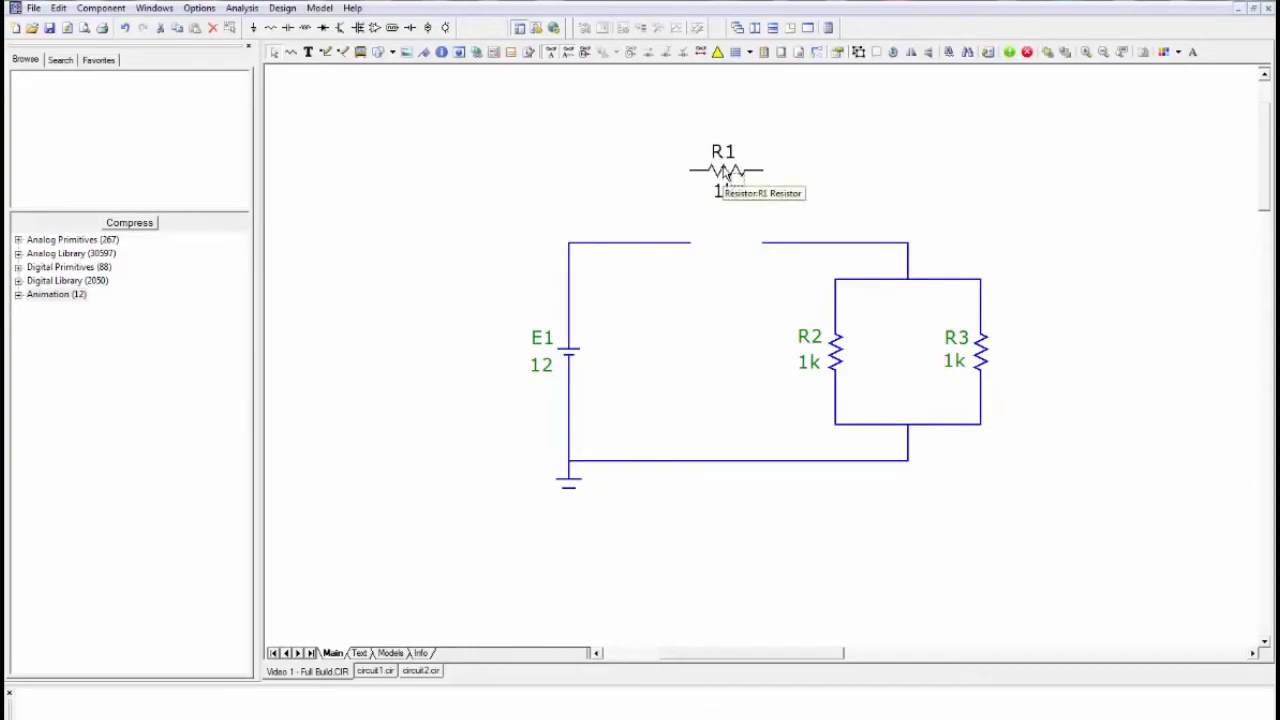
{"action": "left_click", "coordinate": [728, 172]}
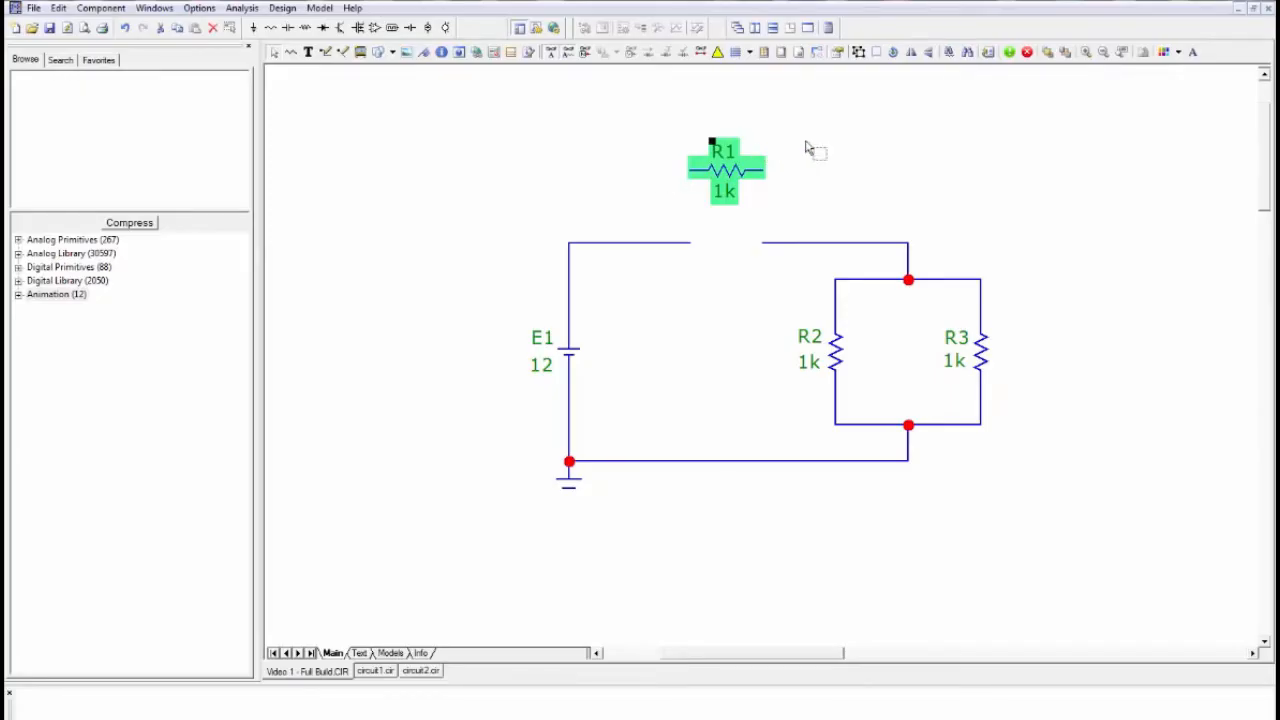
{"action": "key", "text": "ctrl+z"}
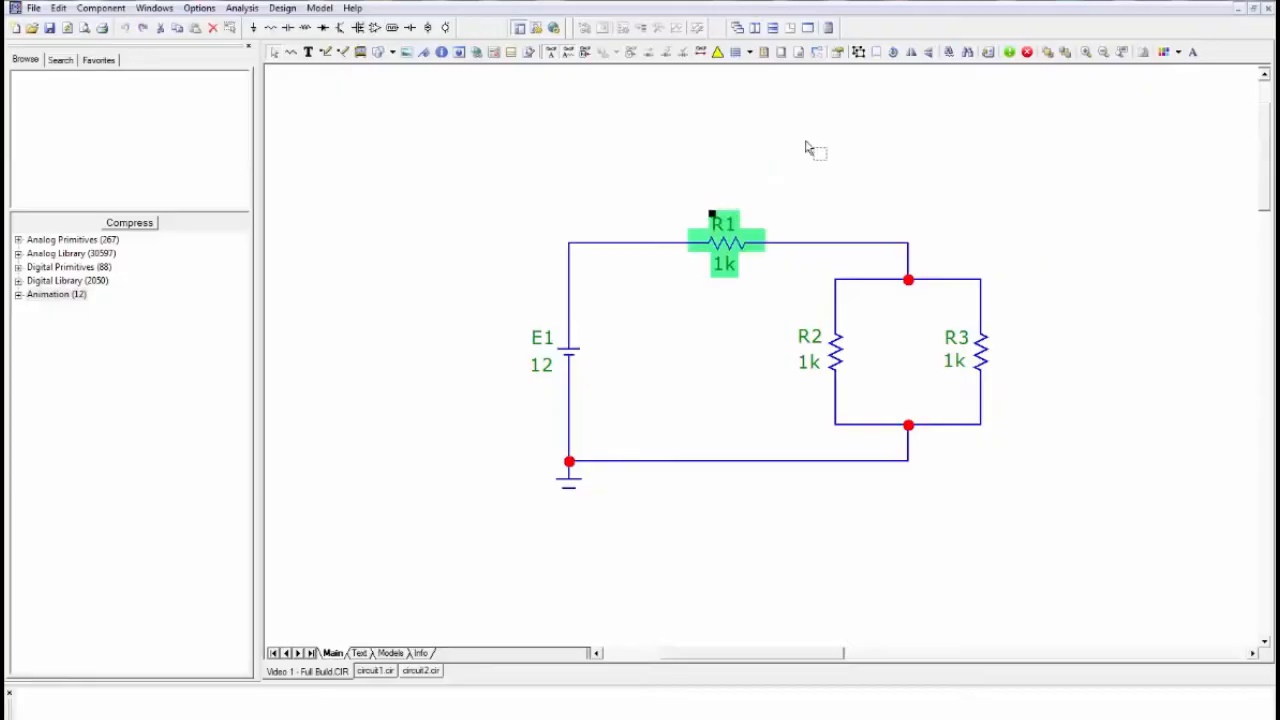
{"action": "left_click", "coordinate": [808, 148]}
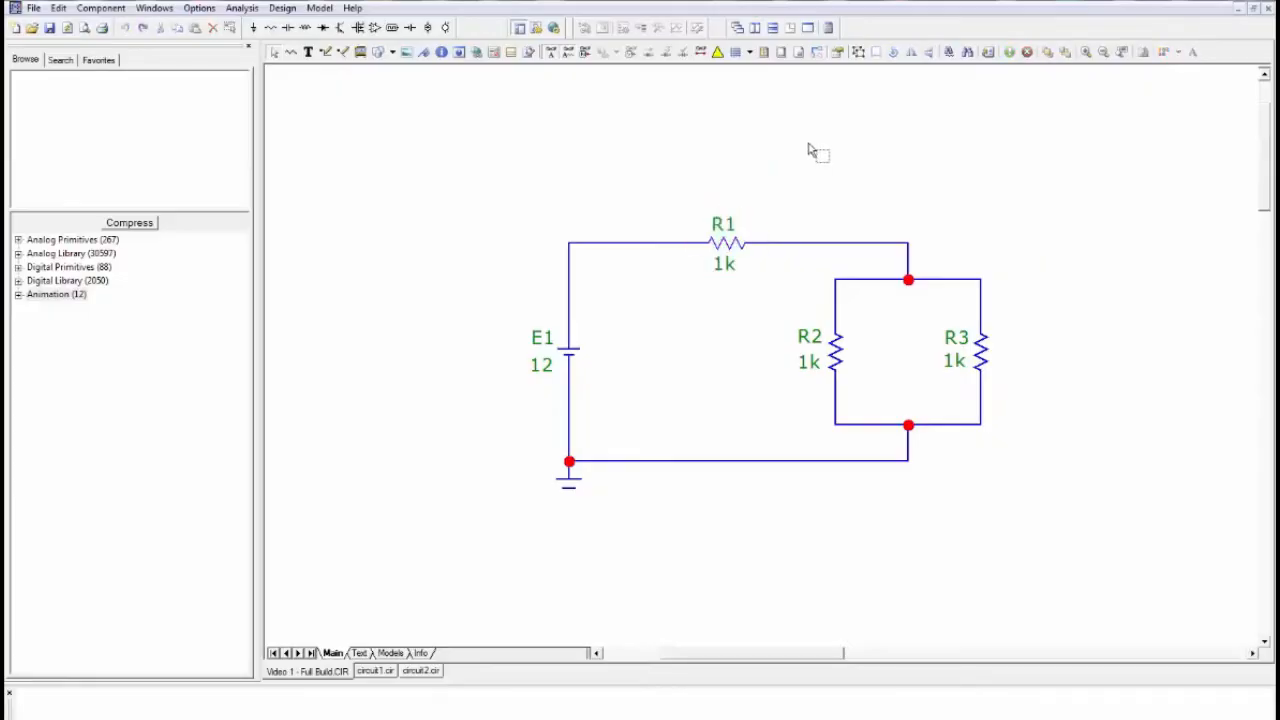
- Turn on rubberbanding and move resistor R1 upward with its wires attached
{"action": "left_click", "coordinate": [817, 53]}
{"action": "left_click_drag", "start_coordinate": [730, 248], "coordinate": [730, 175]}
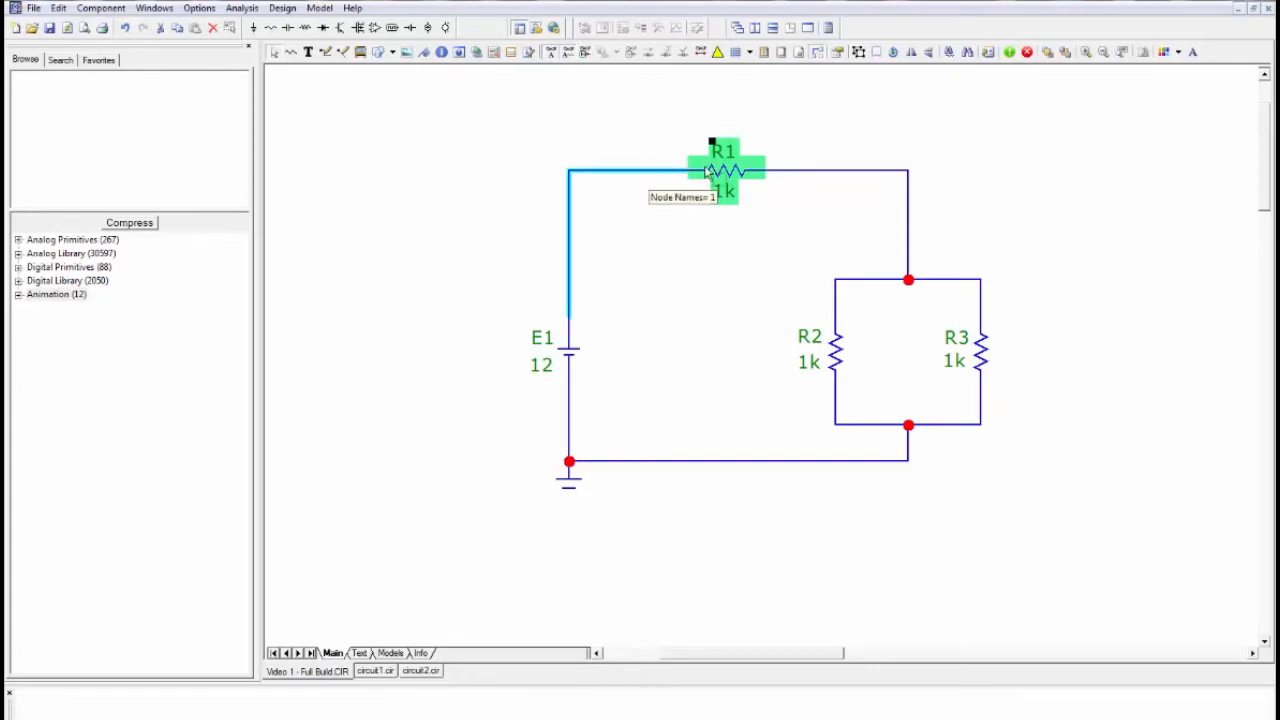
{"action": "mouse_move", "coordinate": [710, 175]}
{"action": "left_mouse_down"}
{"action": "mouse_move", "coordinate": [737, 212]}
{"action": "mouse_move", "coordinate": [731, 137]}
{"action": "mouse_move", "coordinate": [727, 185]}
{"action": "left_mouse_up"}
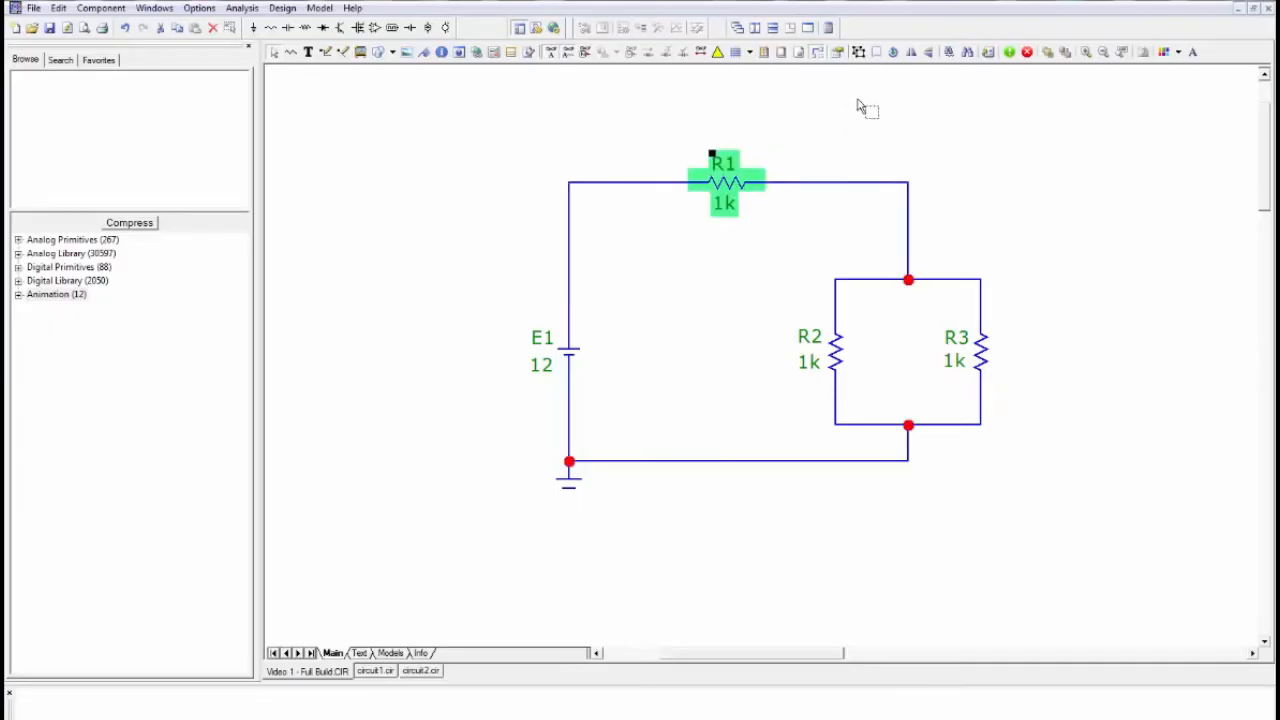
- Zoom in on the circuit, zoom back out, deselect R1 and auto scale the schematic
{"action": "left_click", "coordinate": [1087, 53]}
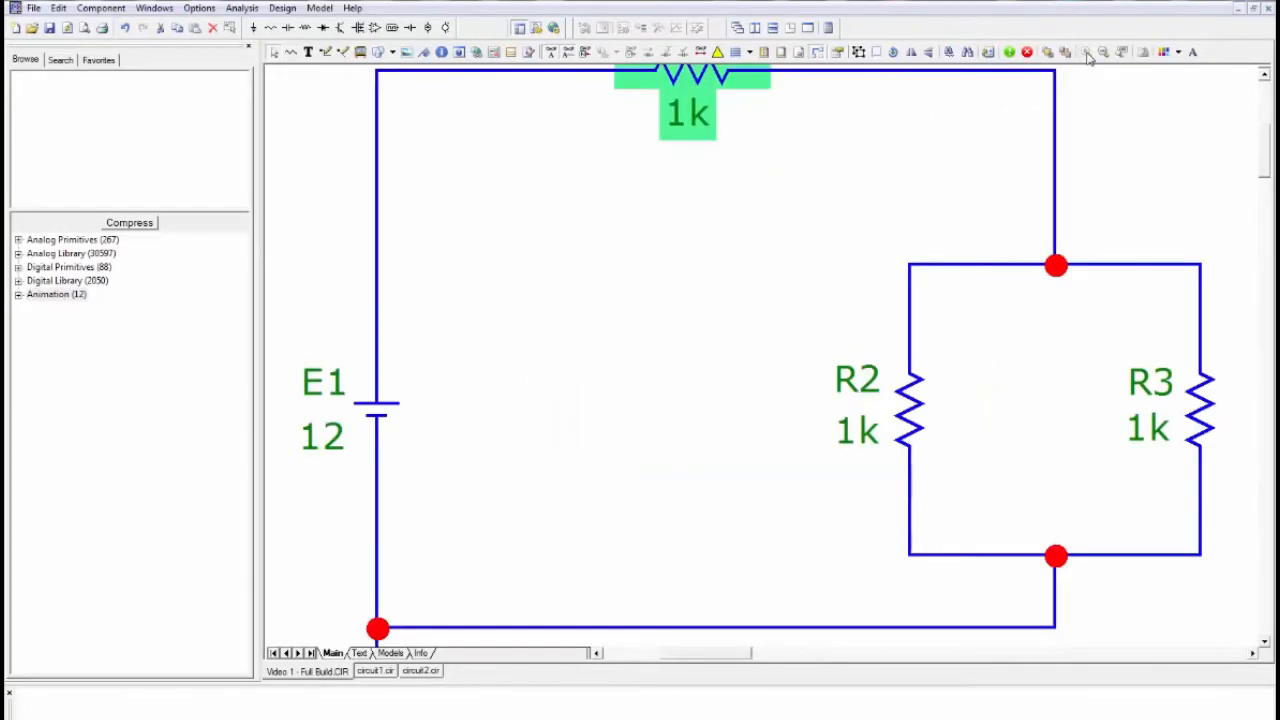
{"action": "left_click", "coordinate": [1105, 53]}
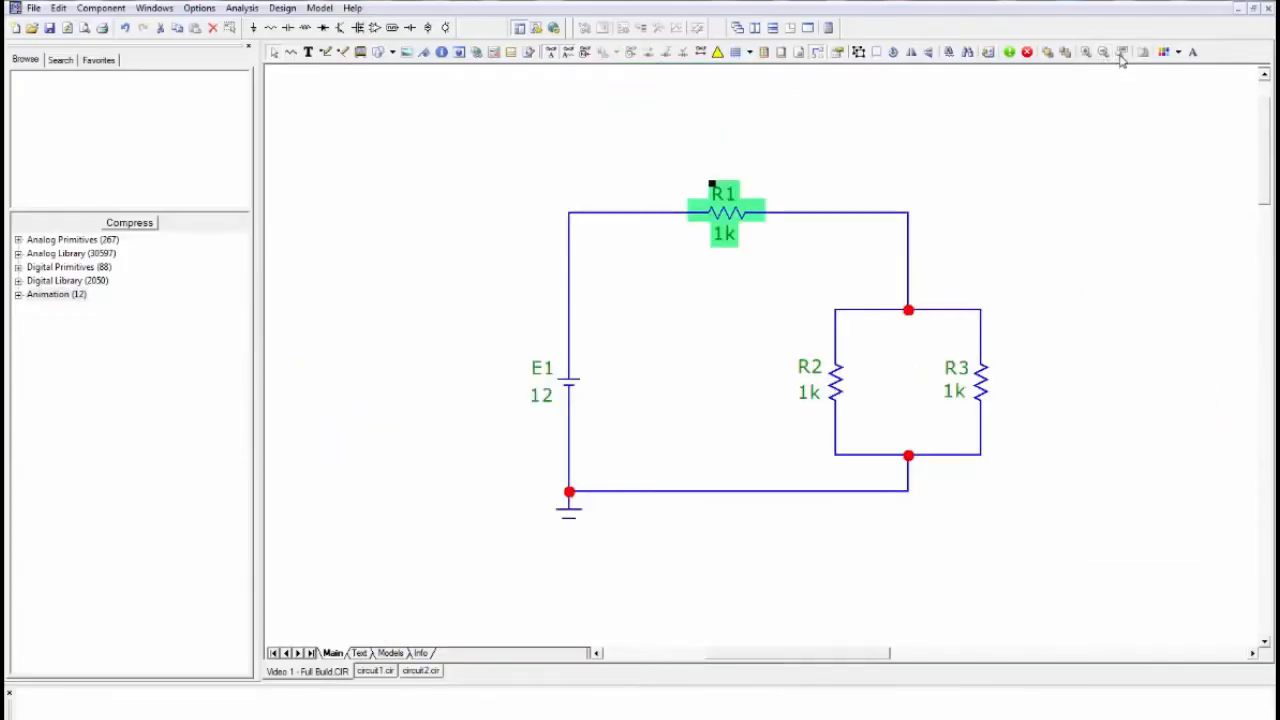
{"action": "left_click", "coordinate": [1090, 110]}
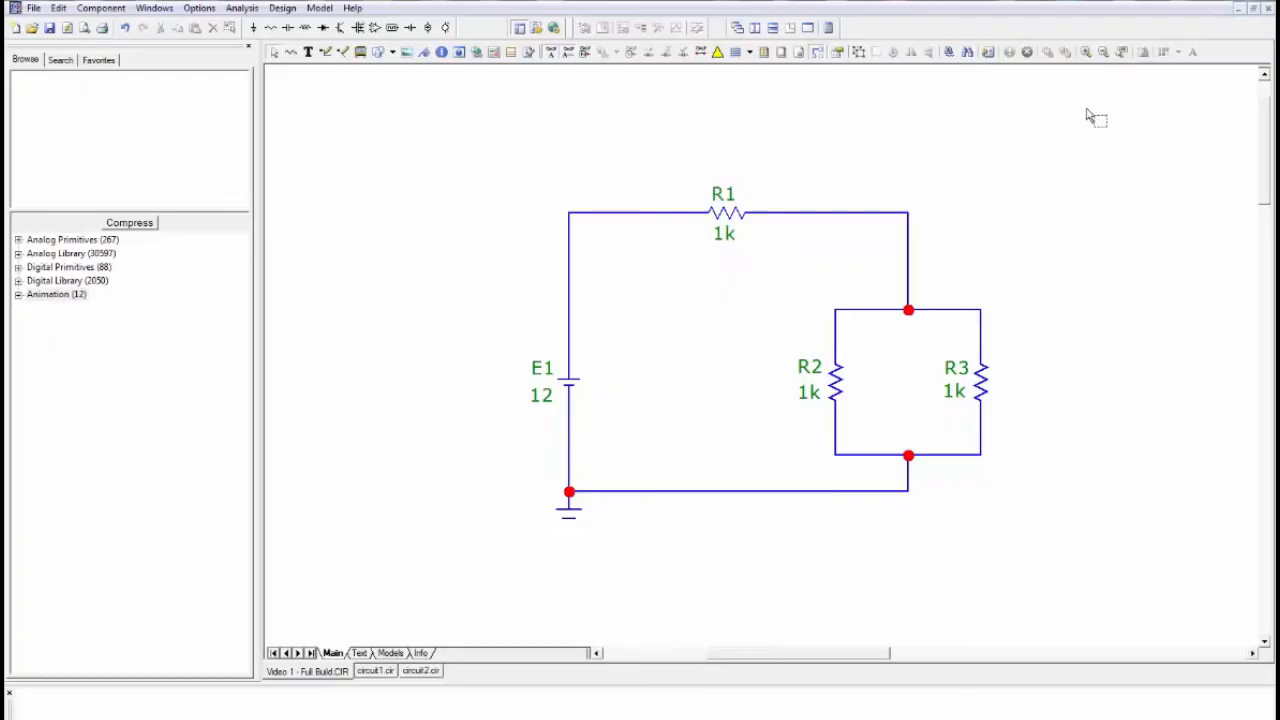
{"action": "left_click", "coordinate": [1122, 53]}
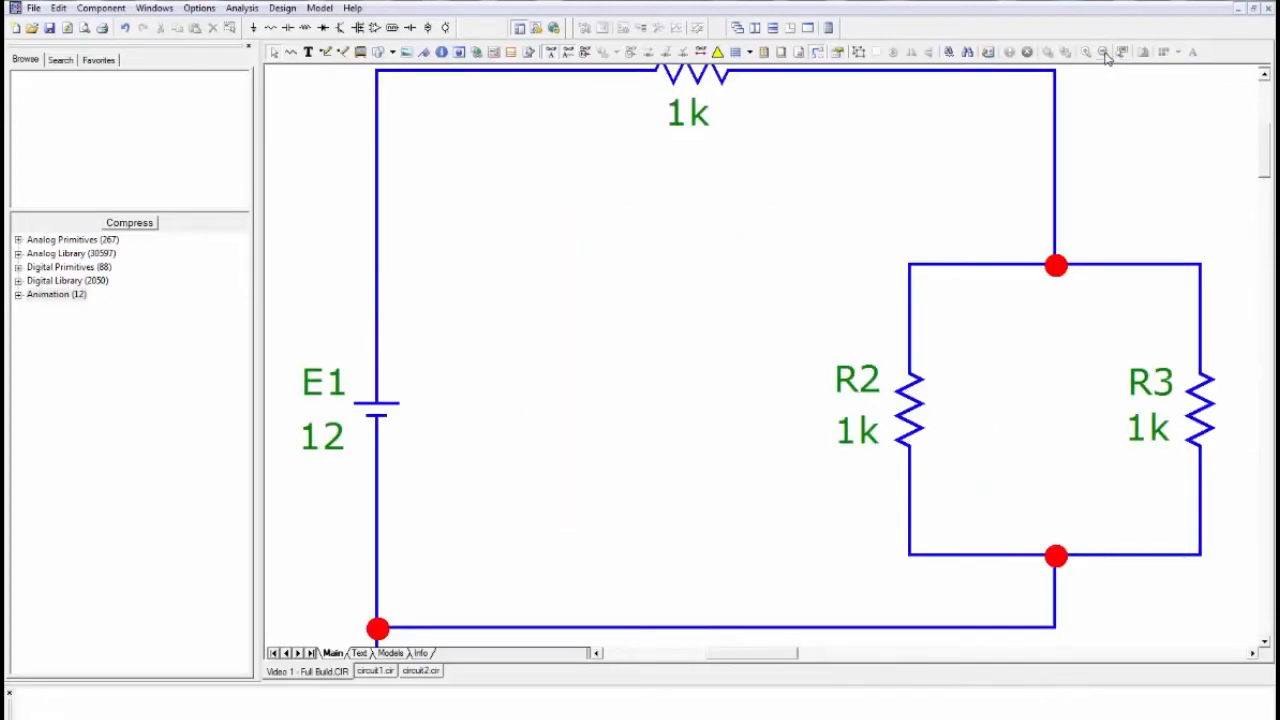
- Zoom out to the whole circuit and open the list of available analysis types
{"action": "left_click", "coordinate": [1104, 54]}
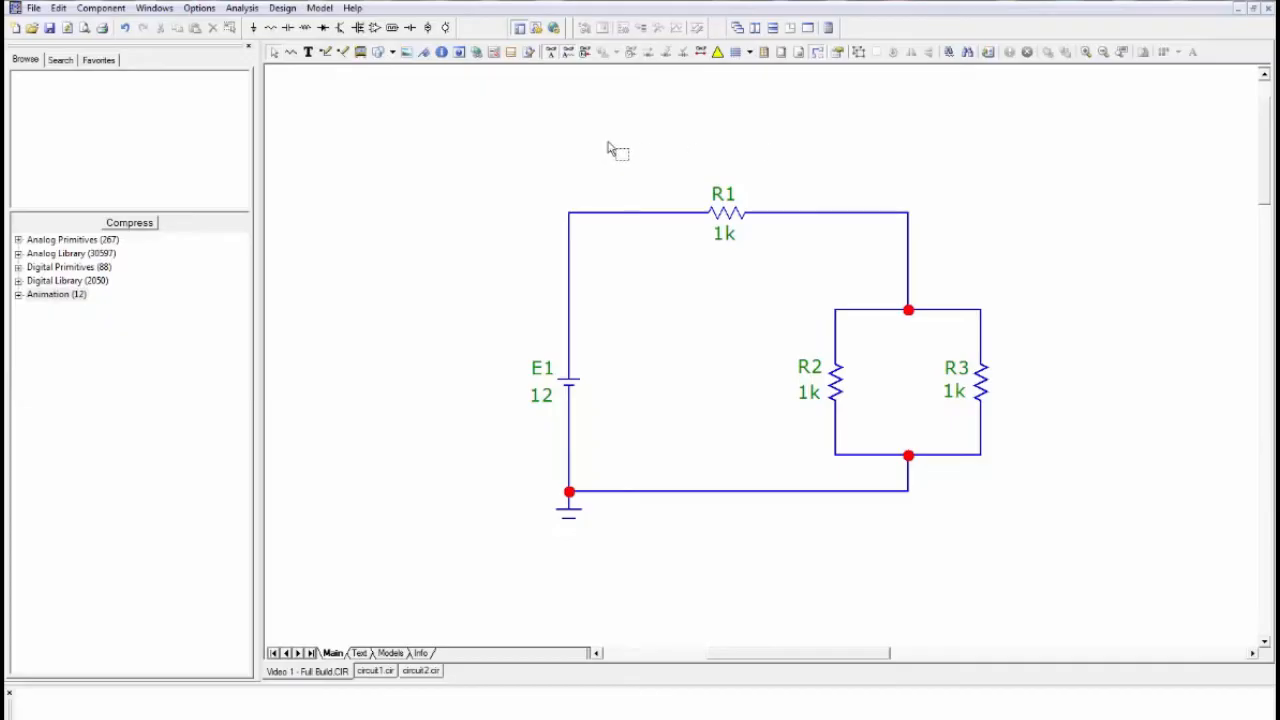
{"action": "left_click", "coordinate": [241, 8]}
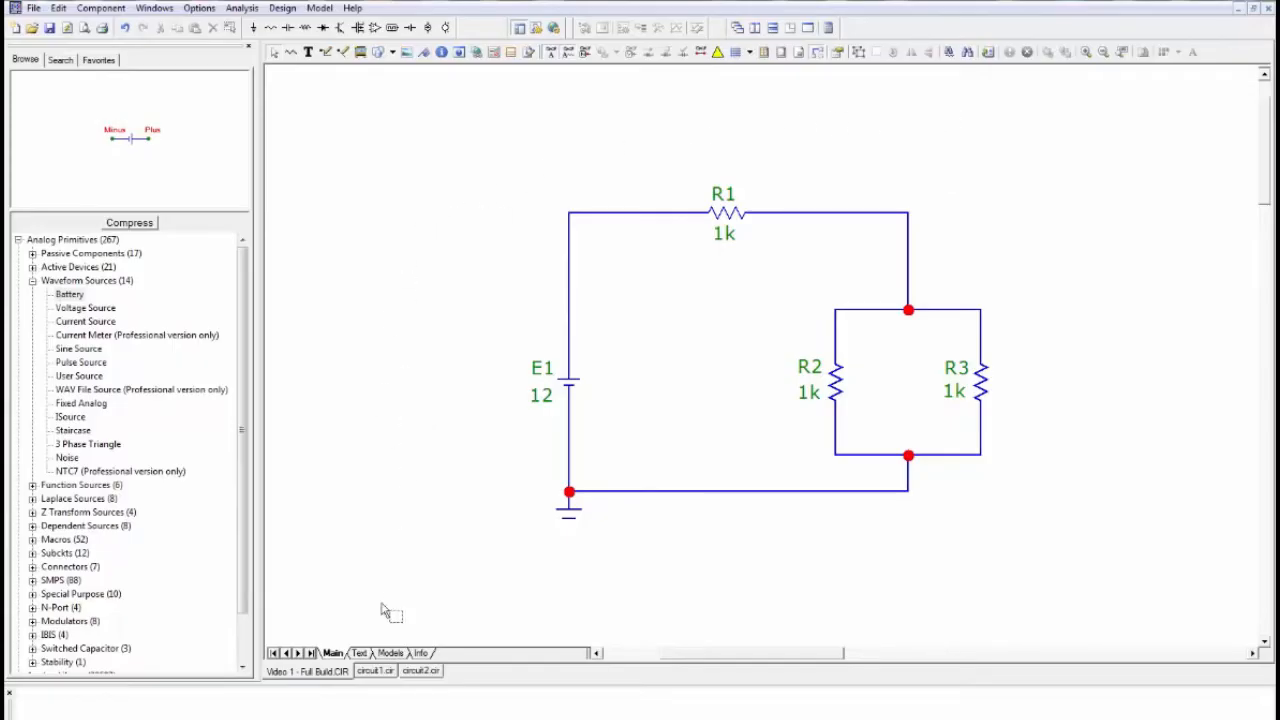
- Switch to the empty circuit1.cir schematic and place a vertical battery with a value of 12
{"action": "left_click", "coordinate": [370, 671]}
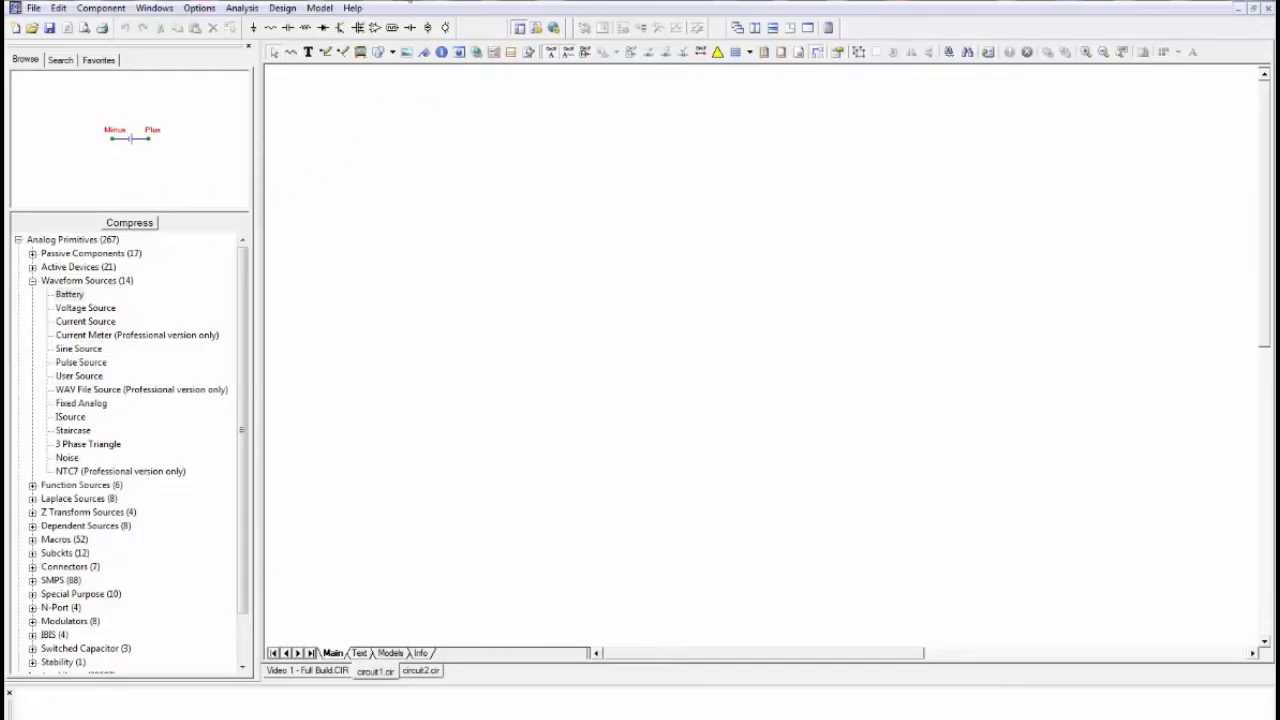
{"action": "left_click", "coordinate": [410, 28]}
{"action": "left_click", "coordinate": [567, 325]}
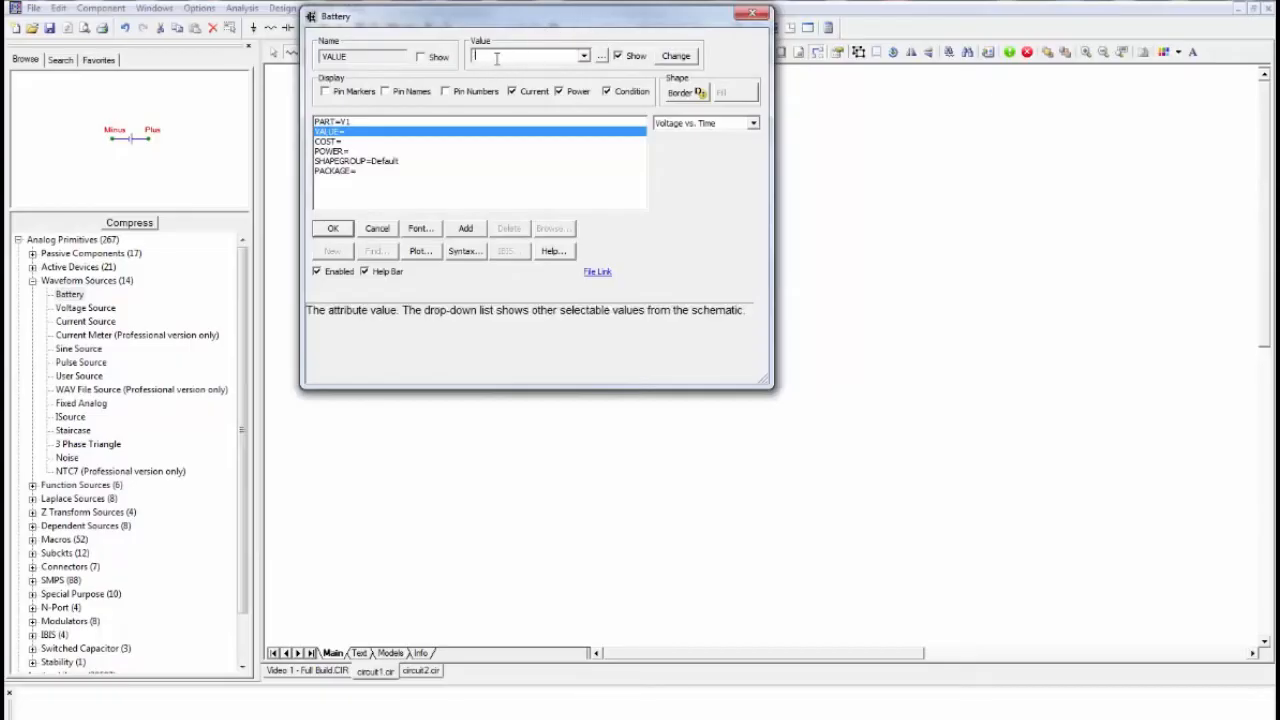
{"action": "type", "text": "12"}
{"action": "left_click", "coordinate": [341, 228]}
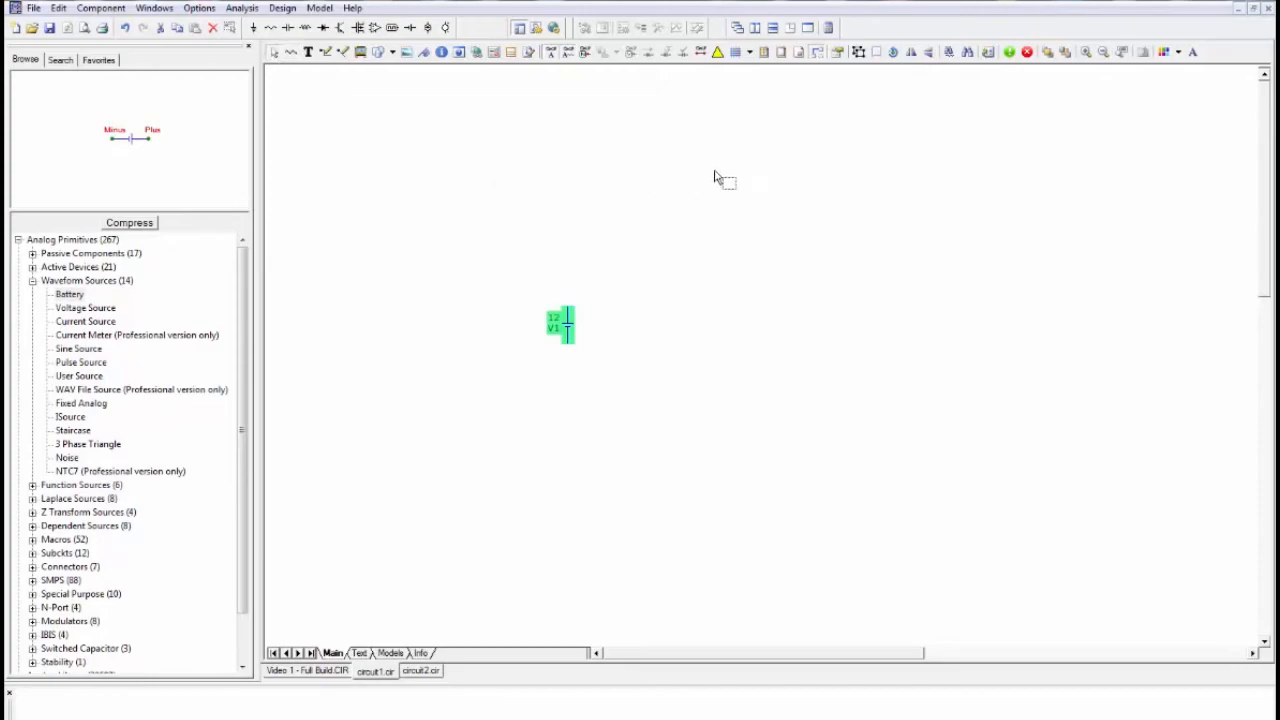
- Zoom in on the battery, move it horizontally to the left and deselect it
{"action": "left_click", "coordinate": [1085, 51]}
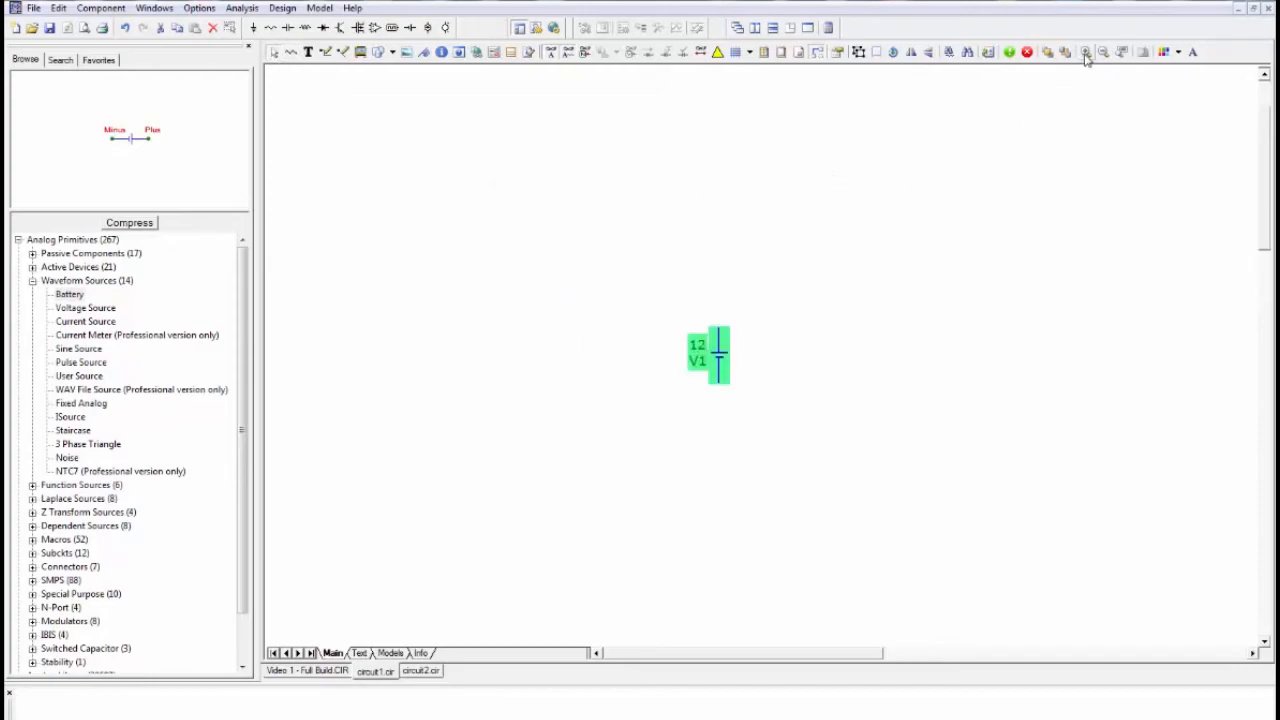
{"action": "left_click", "coordinate": [893, 240]}
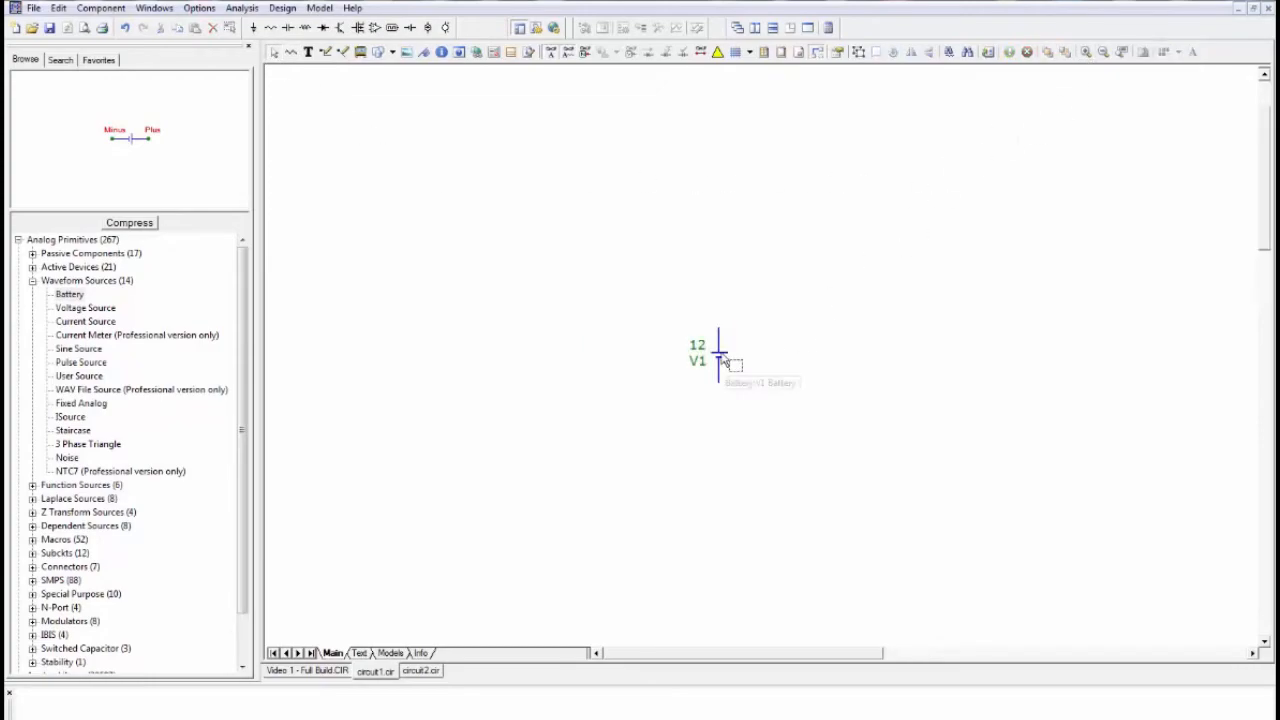
{"action": "left_click_drag", "start_coordinate": [724, 362], "coordinate": [529, 362]}
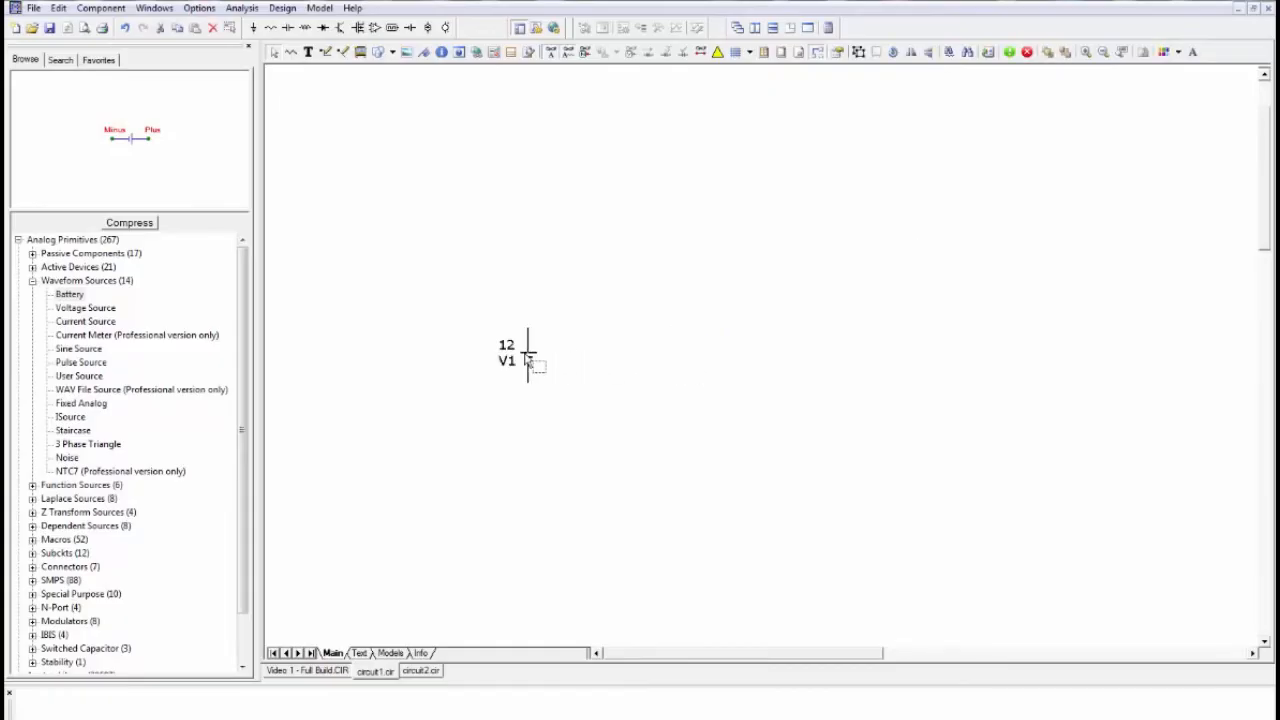
{"action": "left_click", "coordinate": [600, 271]}
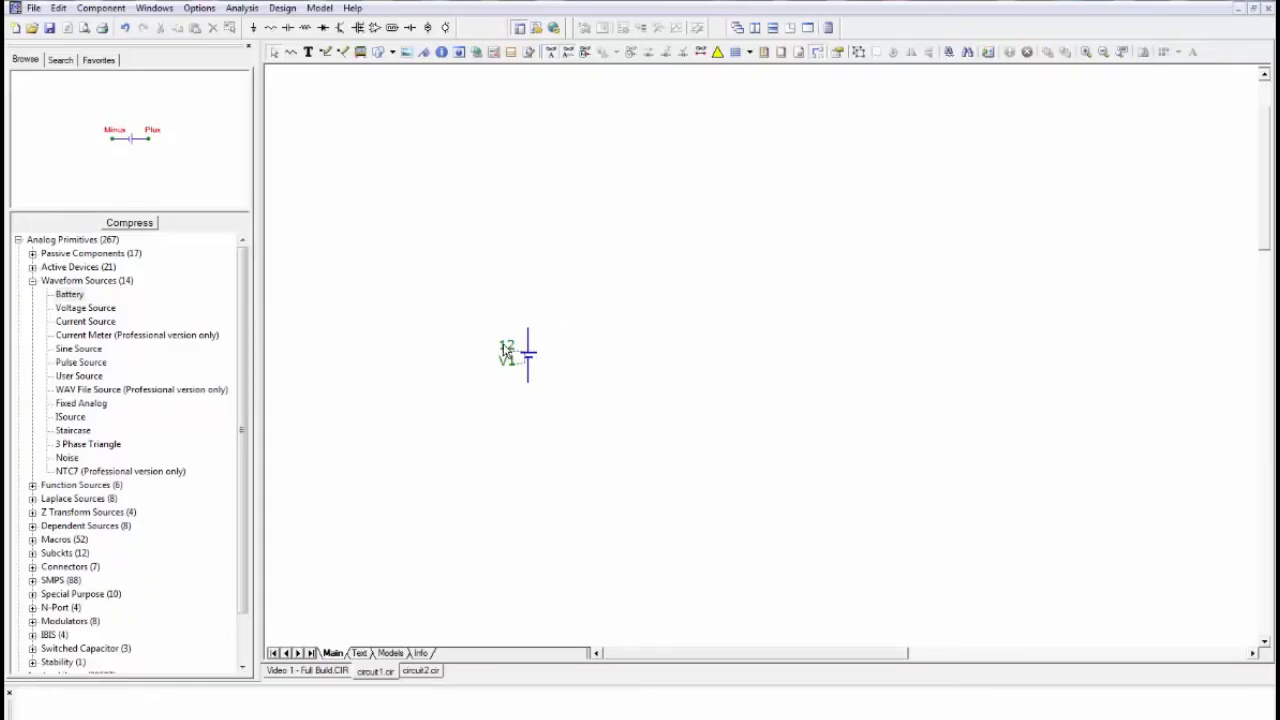
- Arrange the battery's name label above its value label and rename the battery E1
{"action": "mouse_move", "coordinate": [505, 350]}
{"action": "left_mouse_down"}
{"action": "mouse_move", "coordinate": [472, 354]}
{"action": "mouse_move", "coordinate": [472, 384]}
{"action": "mouse_move", "coordinate": [507, 344]}
{"action": "mouse_move", "coordinate": [509, 367]}
{"action": "left_mouse_up"}
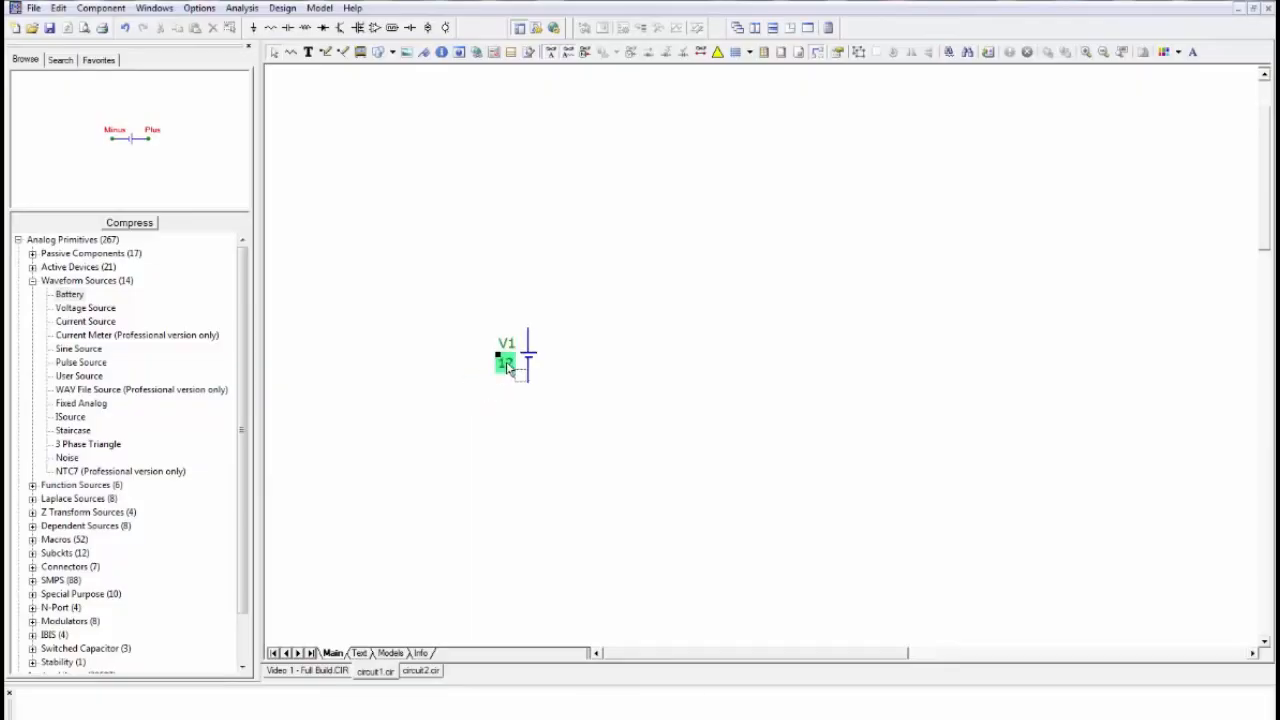
{"action": "left_click", "coordinate": [433, 370]}
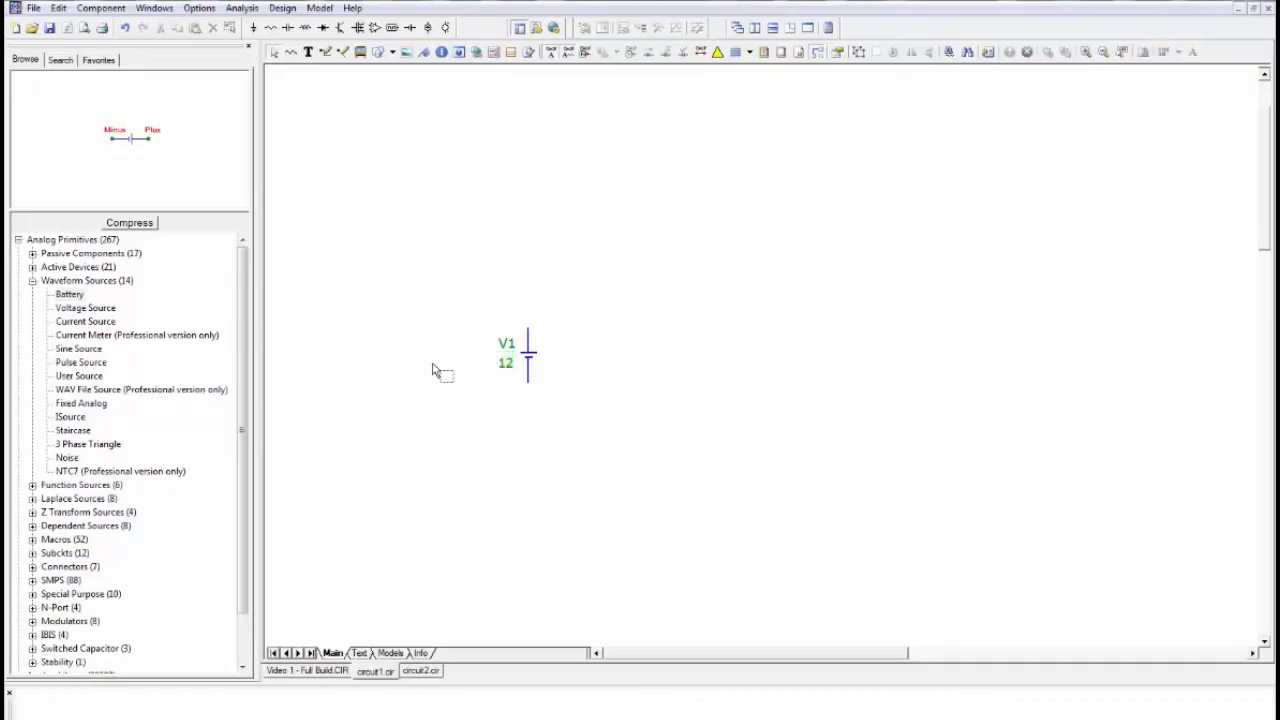
{"action": "double_click", "coordinate": [508, 345]}
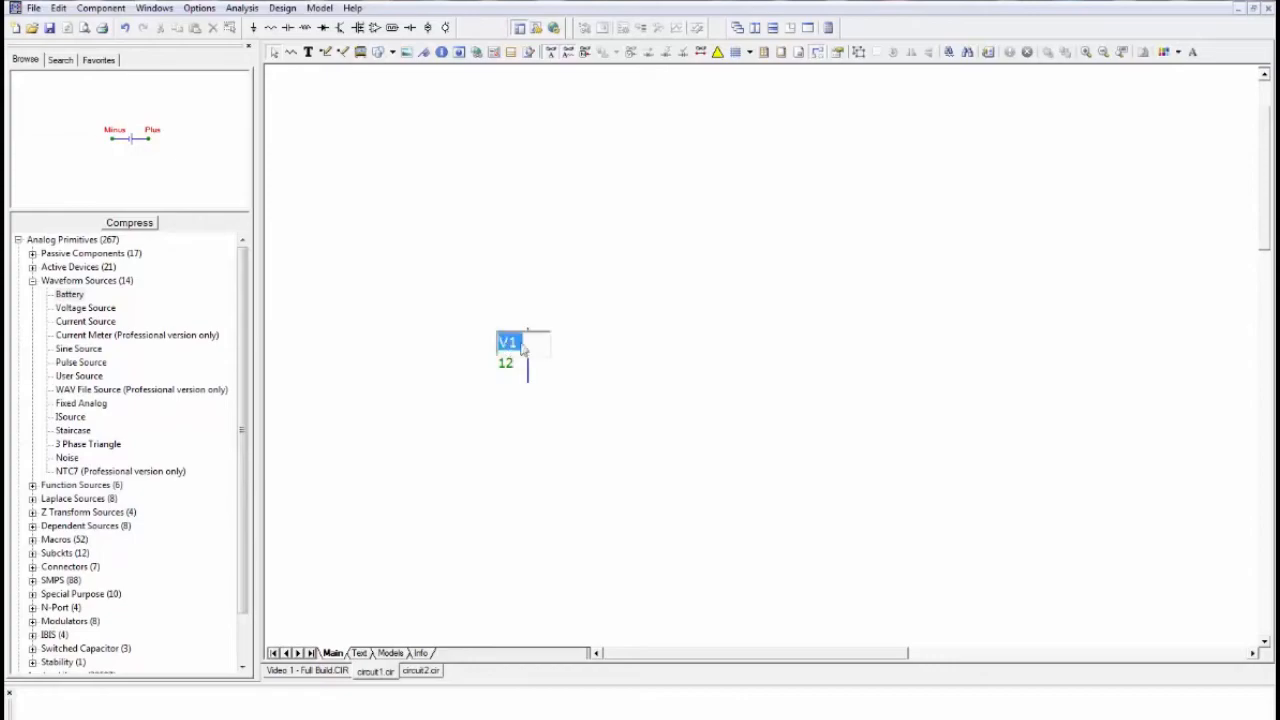
{"action": "left_click", "coordinate": [508, 345]}
{"action": "key", "text": "BackSpace"}
{"action": "type", "text": "E"}
{"action": "left_click", "coordinate": [433, 337]}
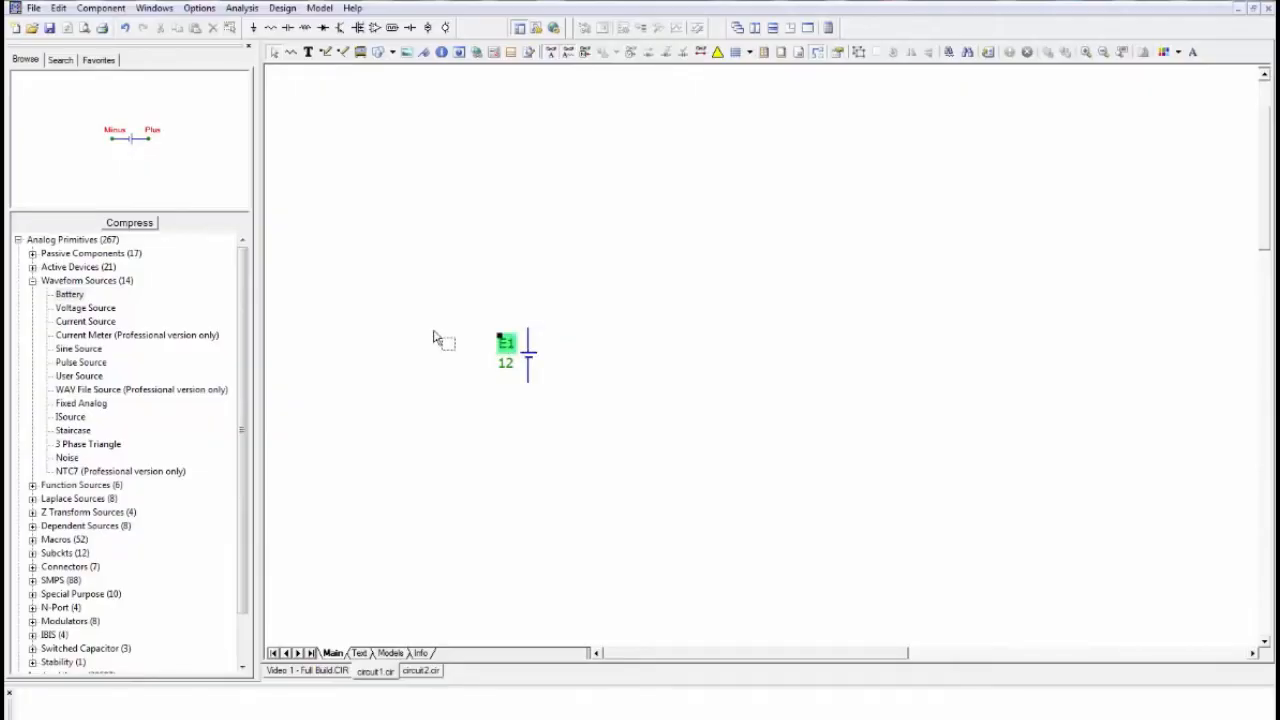
{"action": "left_click", "coordinate": [433, 338]}
- Place a horizontal resistor above and to the right of battery E1 with a resistance of 1k
{"action": "left_click", "coordinate": [271, 28]}
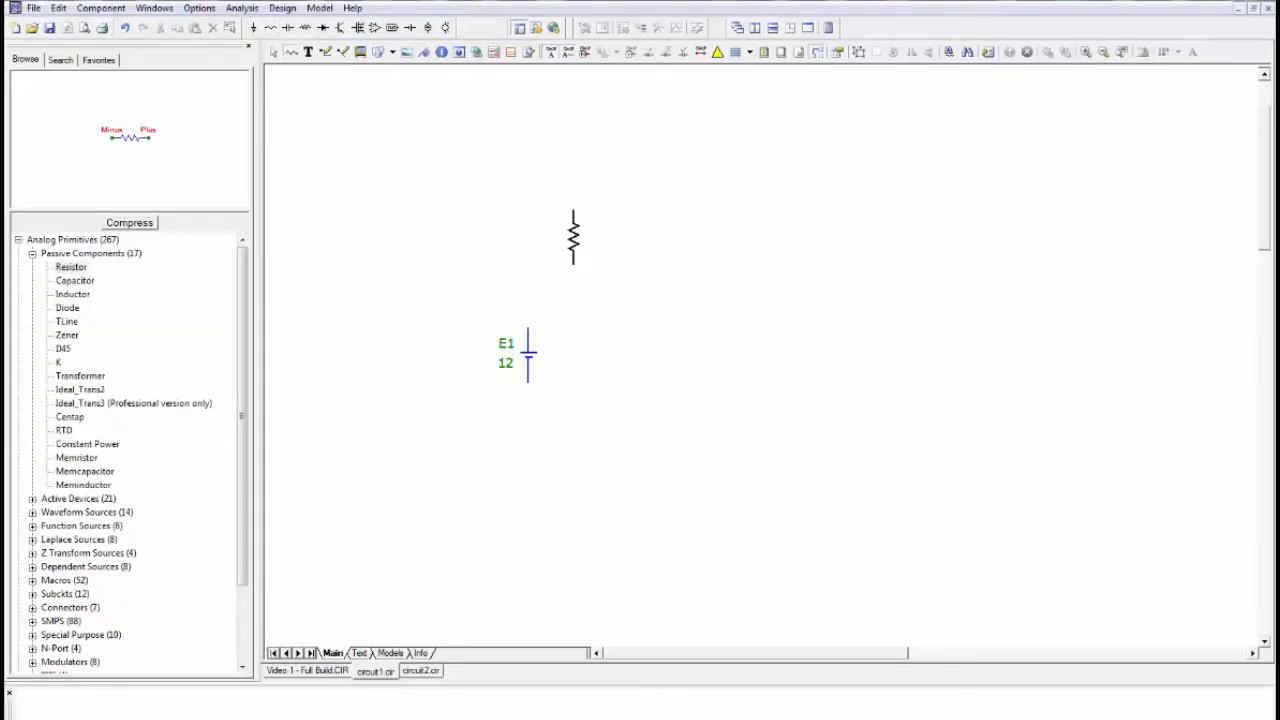
{"action": "left_click", "coordinate": [610, 246]}
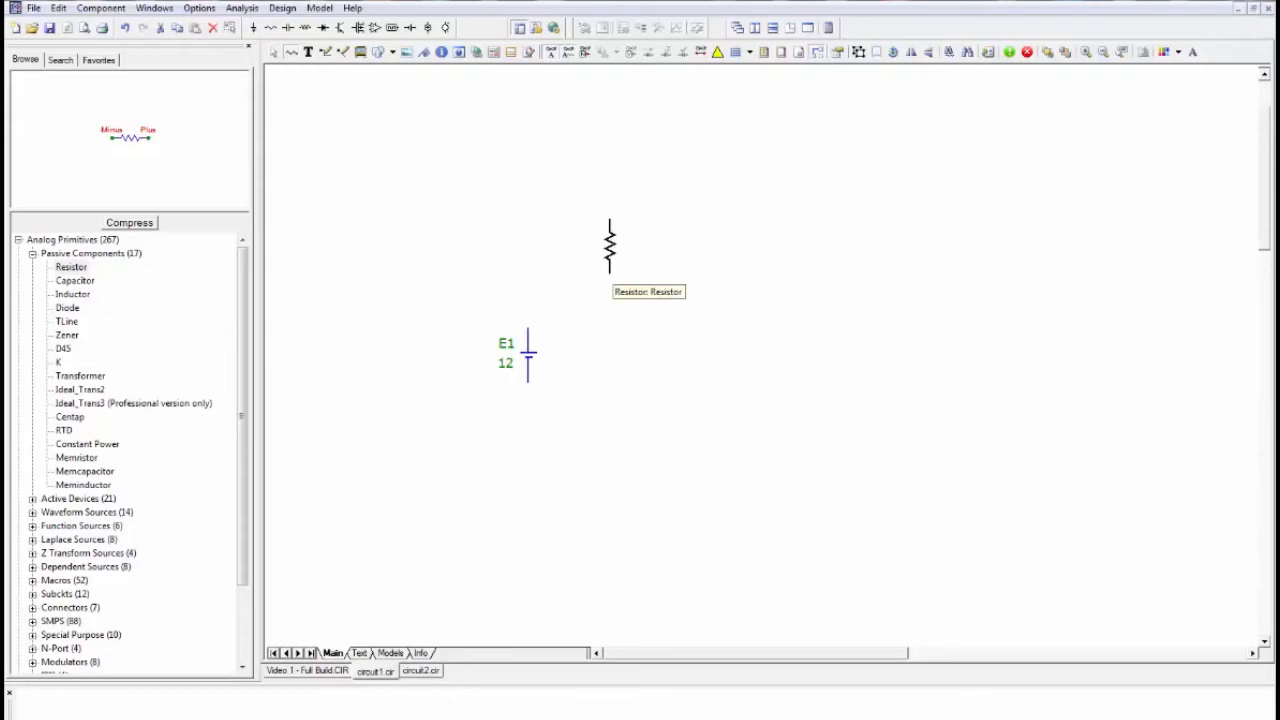
{"action": "key", "text": "ctrl+r"}
{"action": "left_click", "coordinate": [637, 273]}
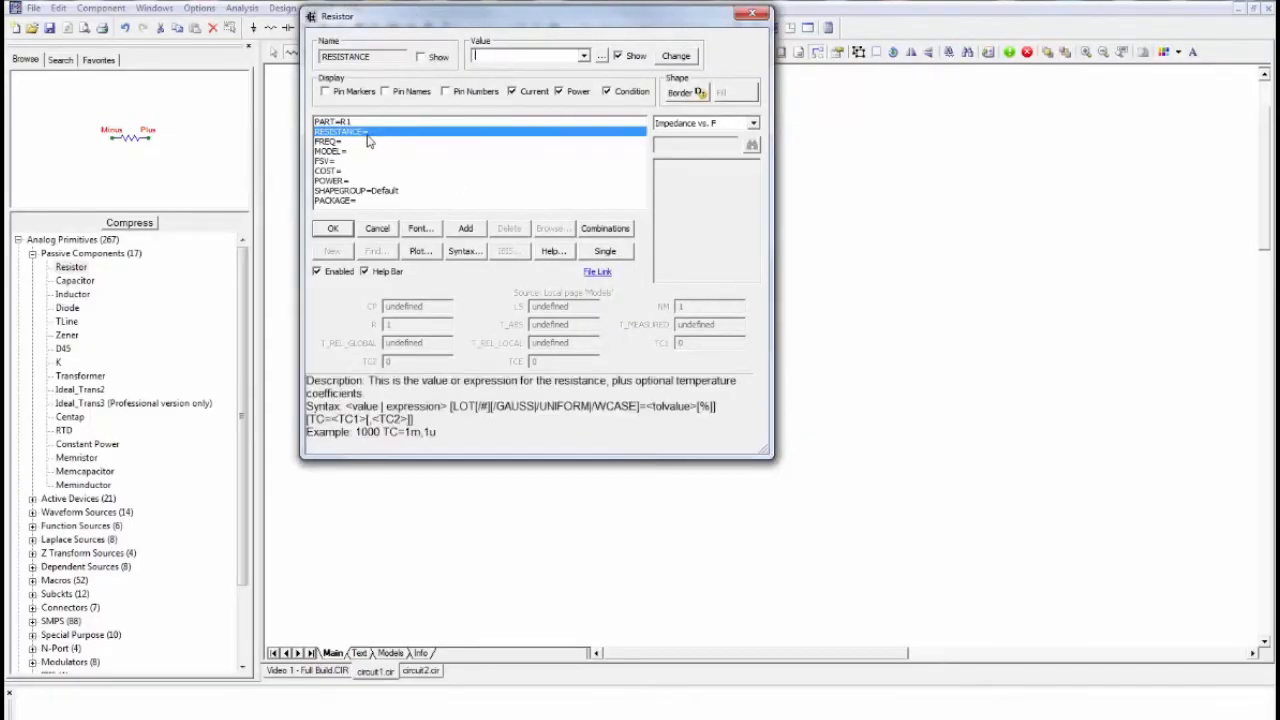
{"action": "left_click", "coordinate": [489, 58]}
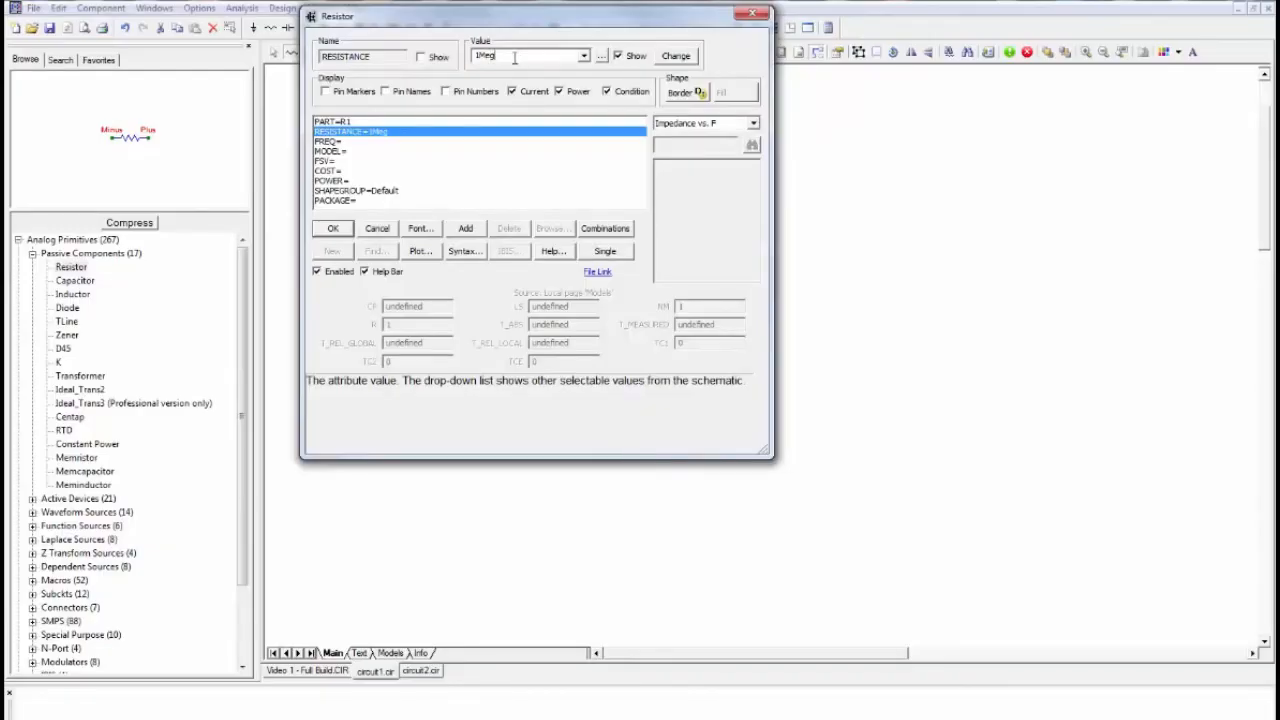
{"action": "left_click_drag", "start_coordinate": [511, 57], "coordinate": [469, 56]}
{"action": "type", "text": "1k"}
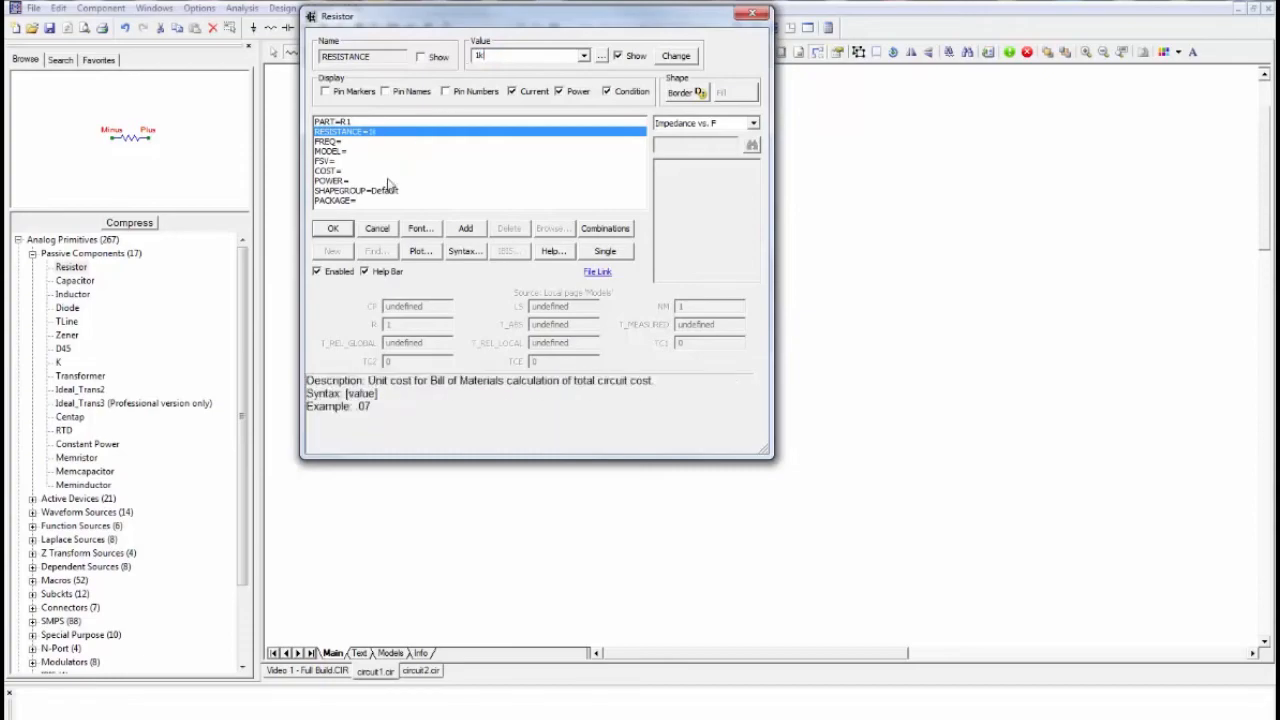
{"action": "left_click", "coordinate": [343, 231]}
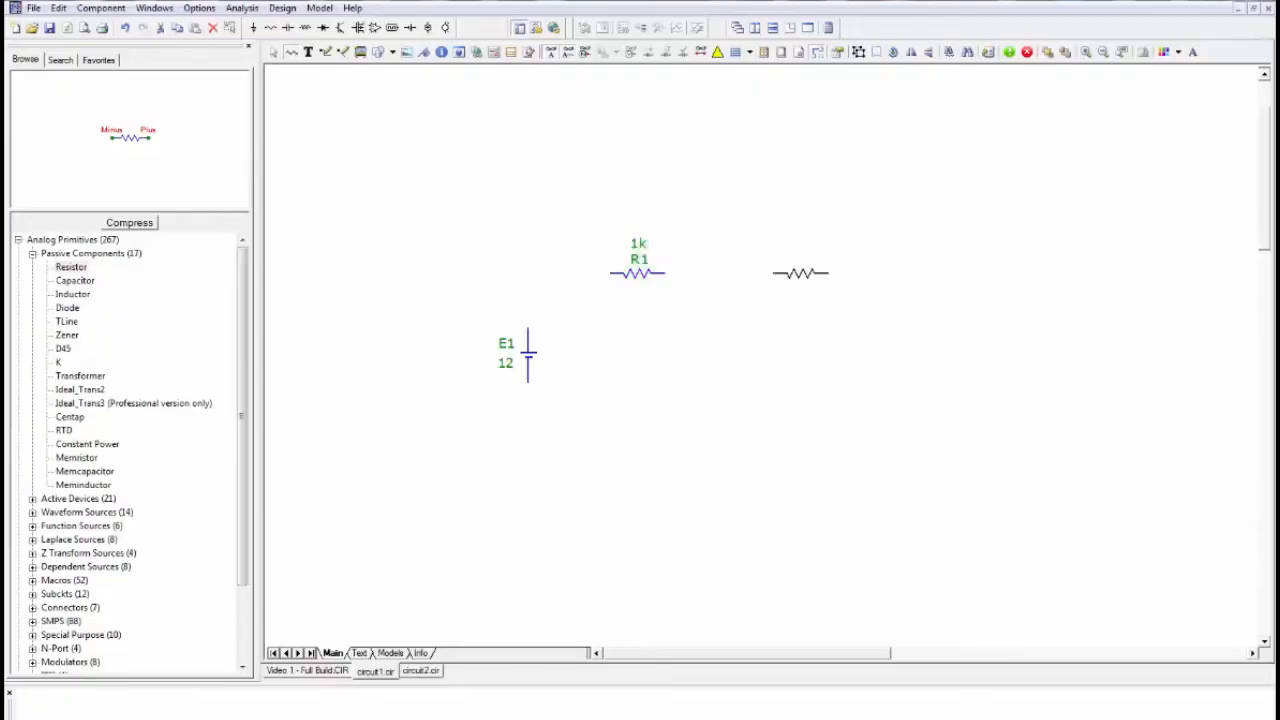
- Place two vertical 1k resistors to the right of R1, the second one lower and farther right
{"action": "key", "text": "ctrl+r"}
{"action": "left_click", "coordinate": [772, 273]}
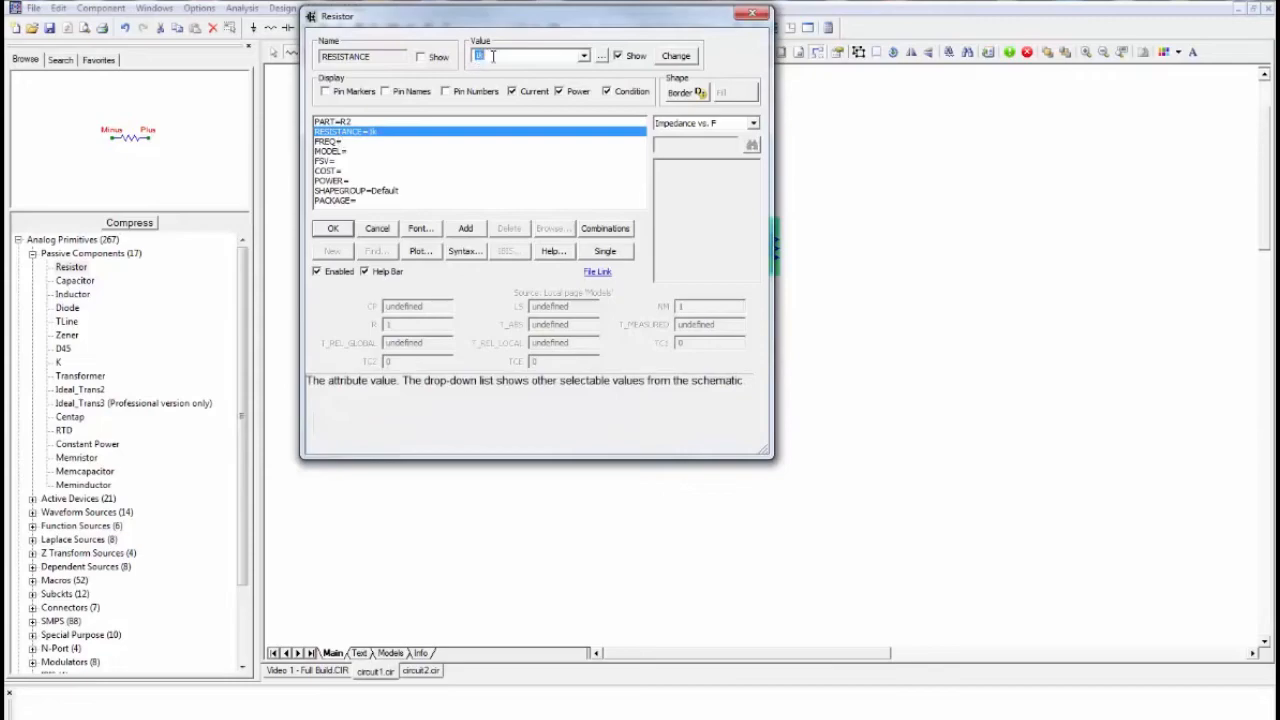
{"action": "left_click", "coordinate": [347, 230]}
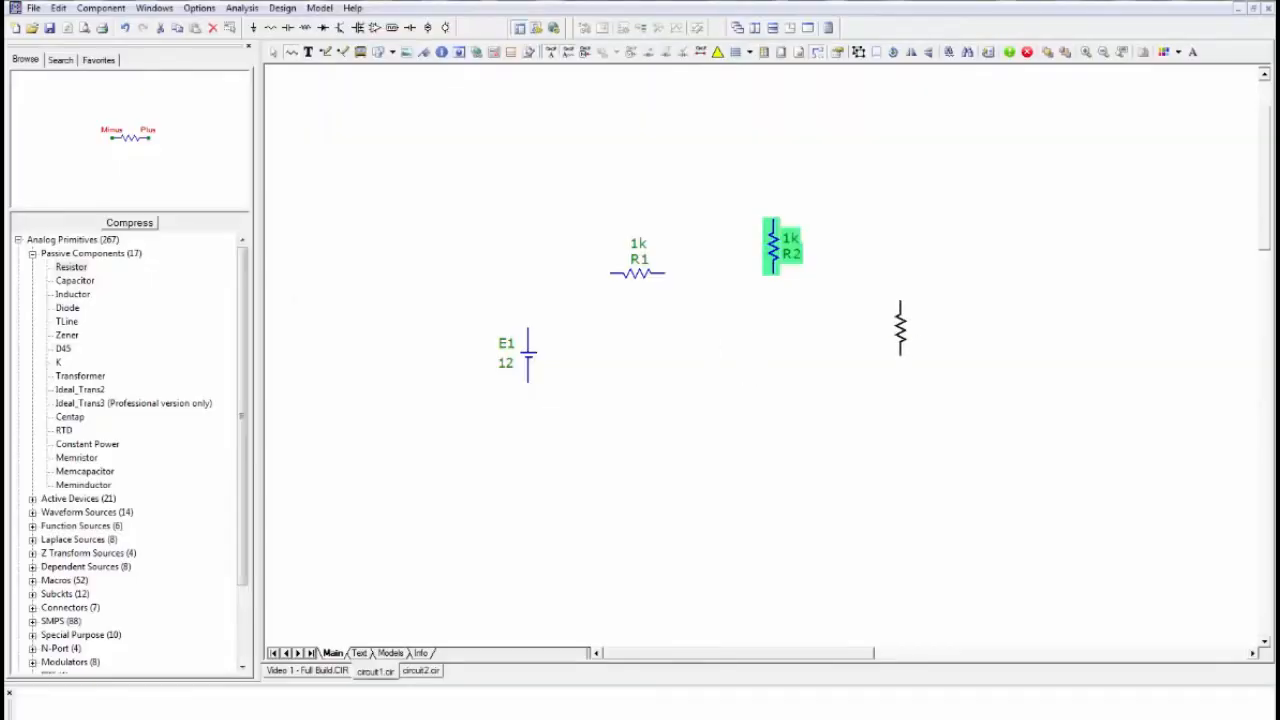
{"action": "left_click", "coordinate": [900, 328]}
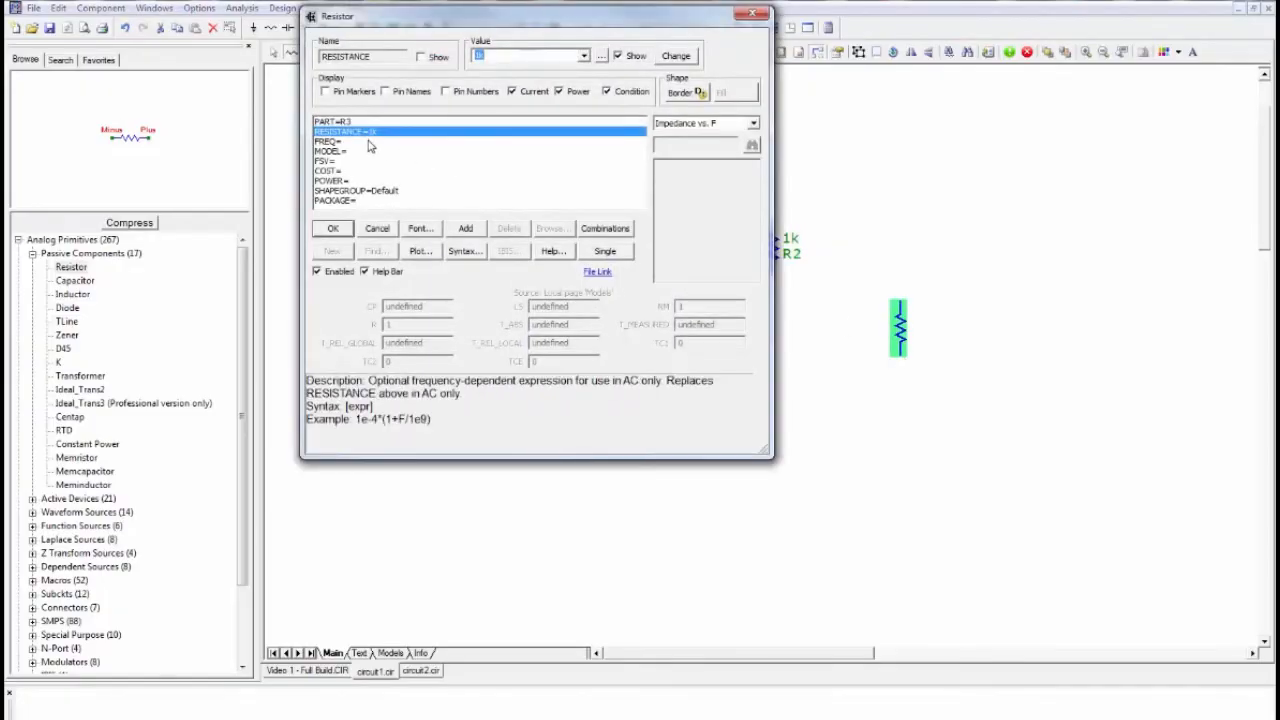
{"action": "left_click", "coordinate": [331, 229]}
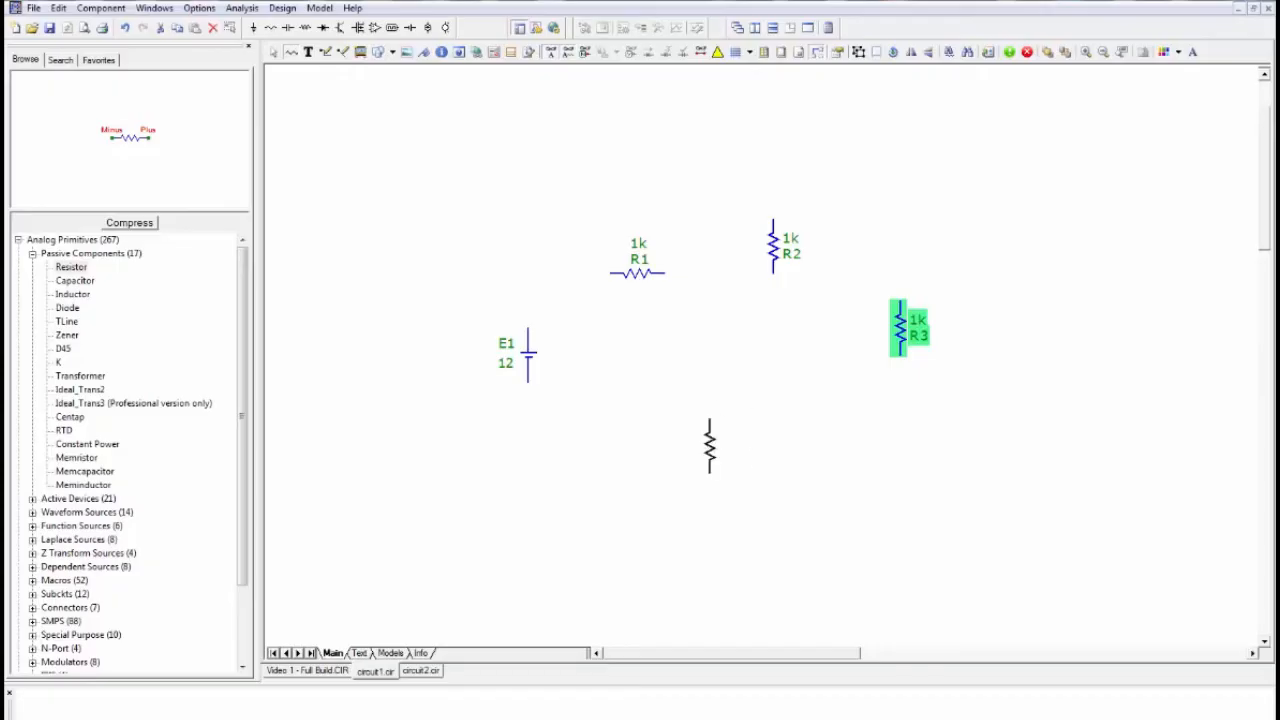
{"action": "left_click", "coordinate": [275, 54]}
- Place a ground symbol directly below battery E1 and return to selection mode
{"action": "left_click", "coordinate": [253, 28]}
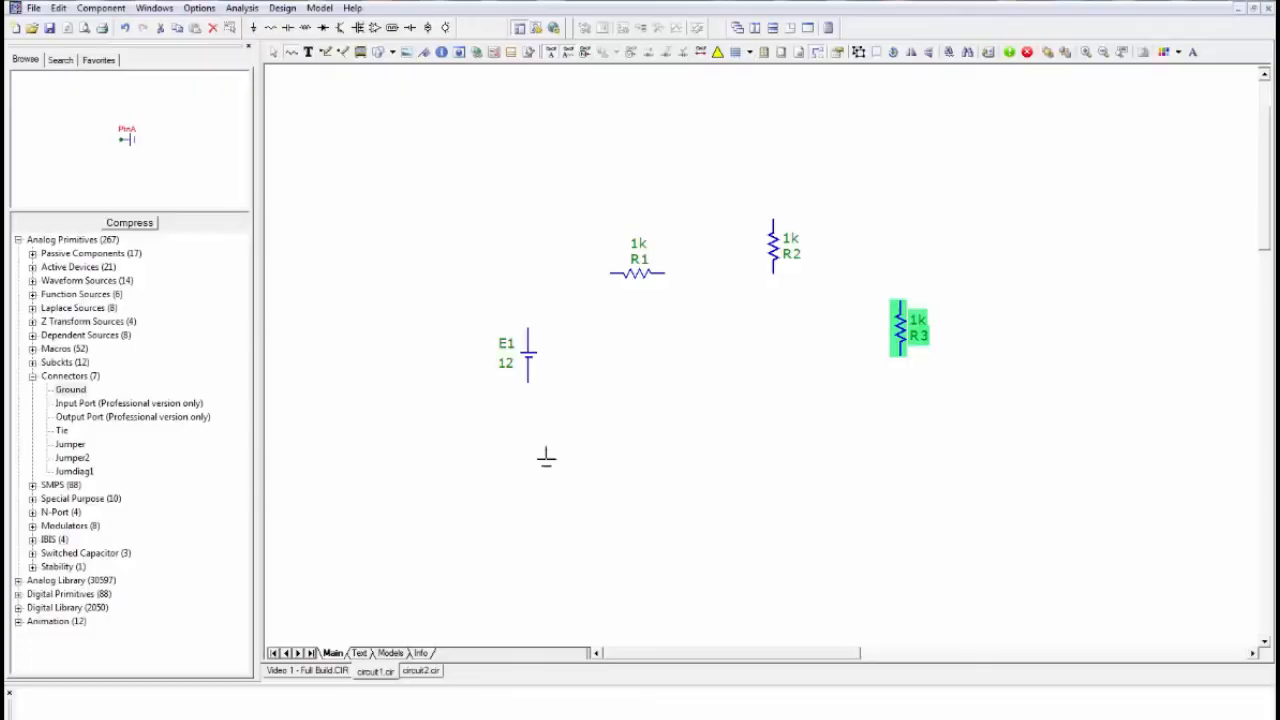
{"action": "left_click", "coordinate": [528, 456]}
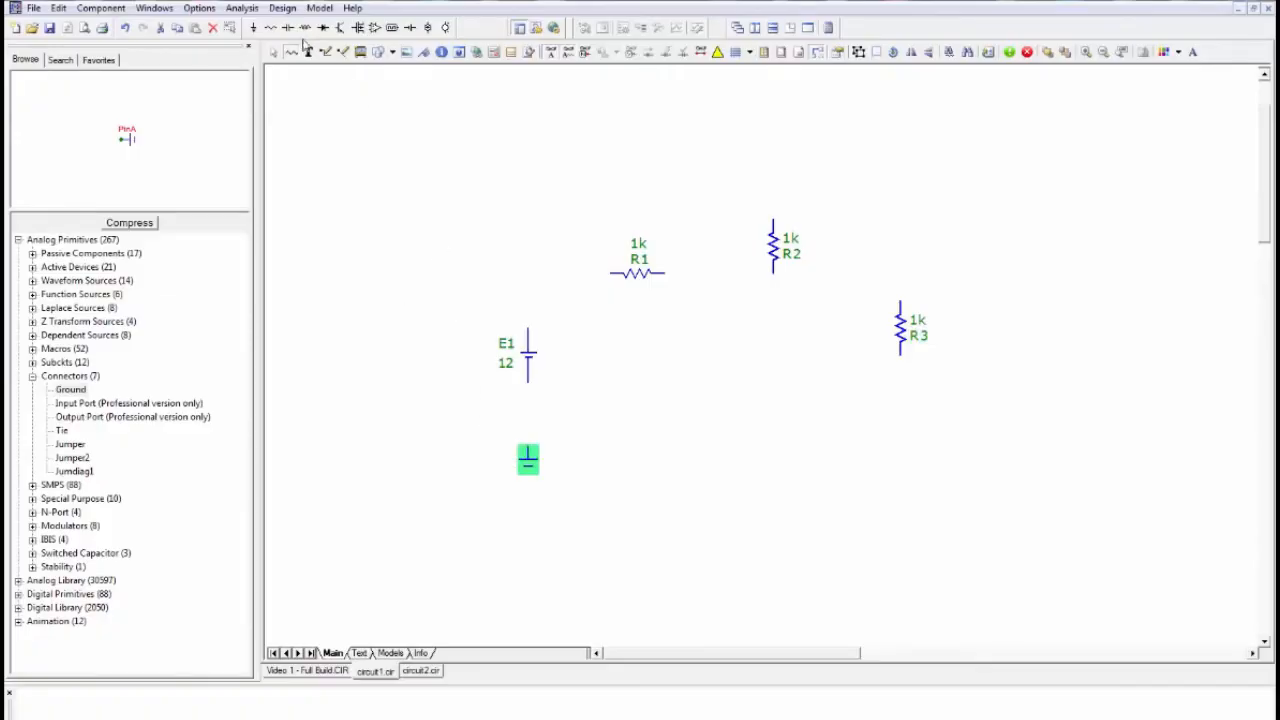
{"action": "left_click", "coordinate": [273, 53]}
- Display a grid on the schematic and align battery E1 and resistor R1 to it, moving both slightly upward
{"action": "left_click", "coordinate": [750, 57]}
{"action": "left_click", "coordinate": [771, 152]}
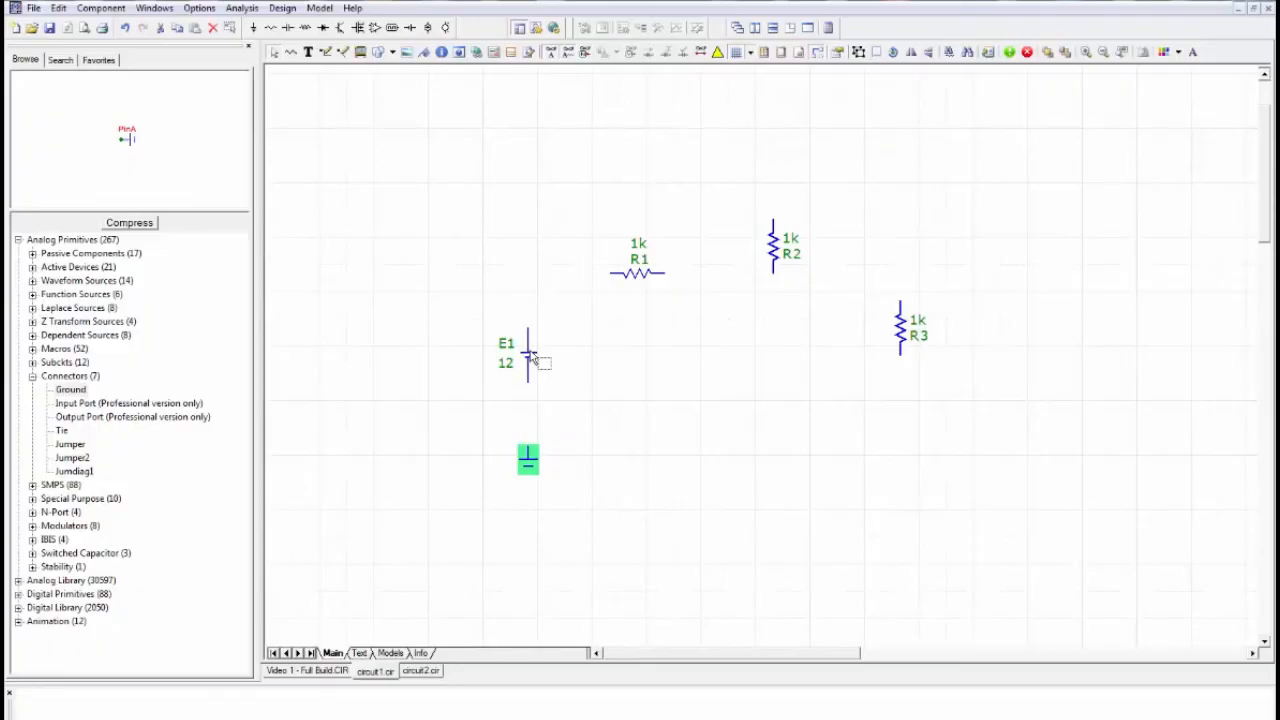
{"action": "left_click_drag", "start_coordinate": [531, 360], "coordinate": [538, 326]}
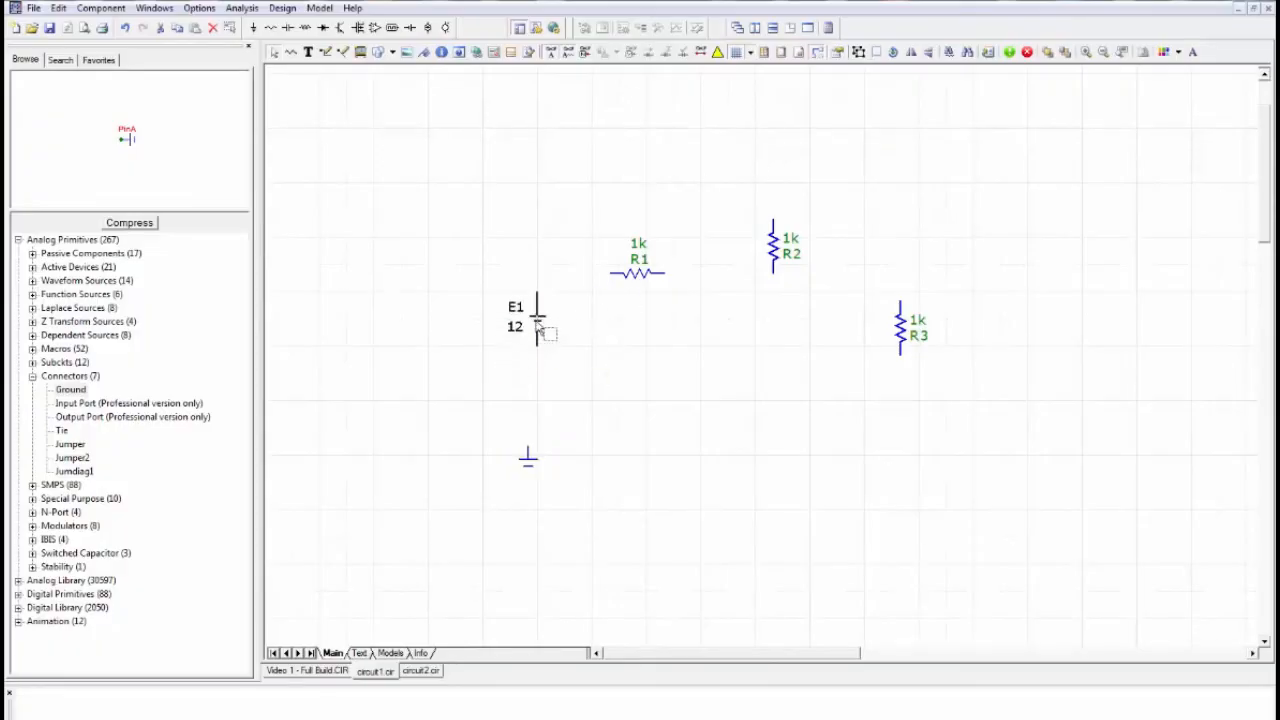
{"action": "left_click", "coordinate": [630, 270]}
{"action": "key", "text": "Delete"}
{"action": "key", "text": "ctrl+z"}
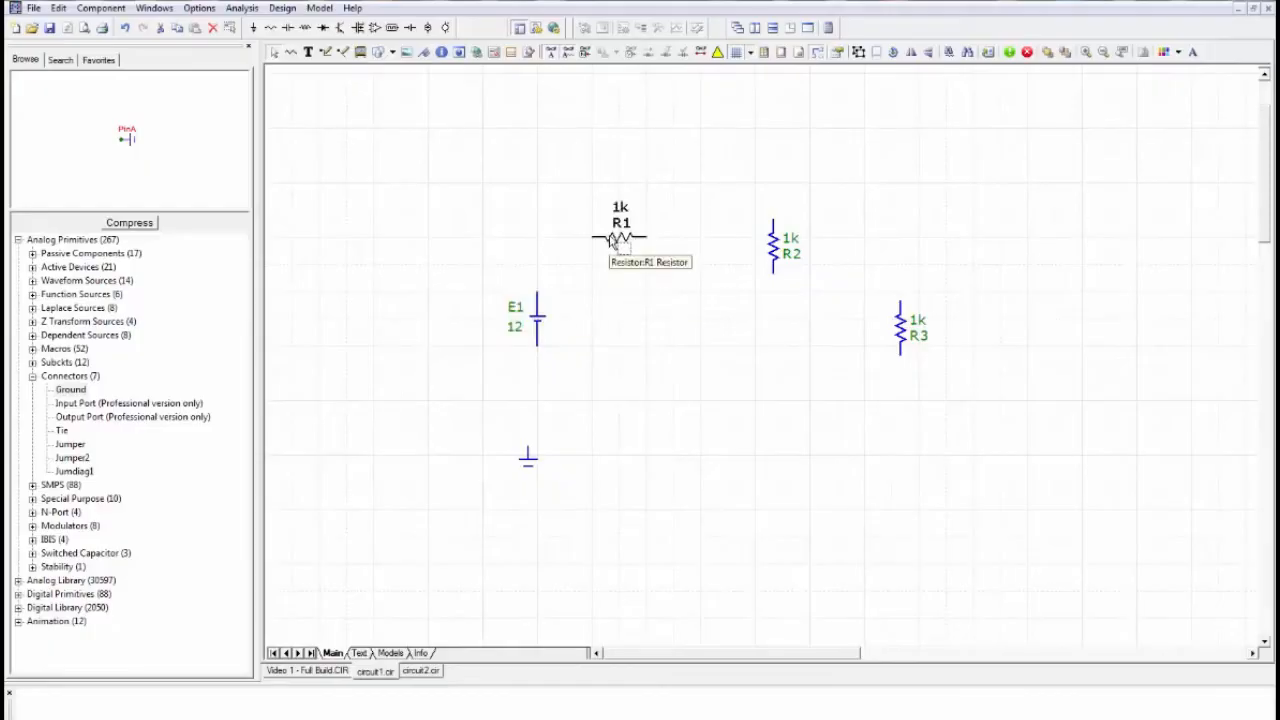
{"action": "left_click", "coordinate": [619, 236]}
- Move resistor R2 level with battery E1, and resistor R3 to the same height farther right of R2
{"action": "left_click", "coordinate": [774, 246]}
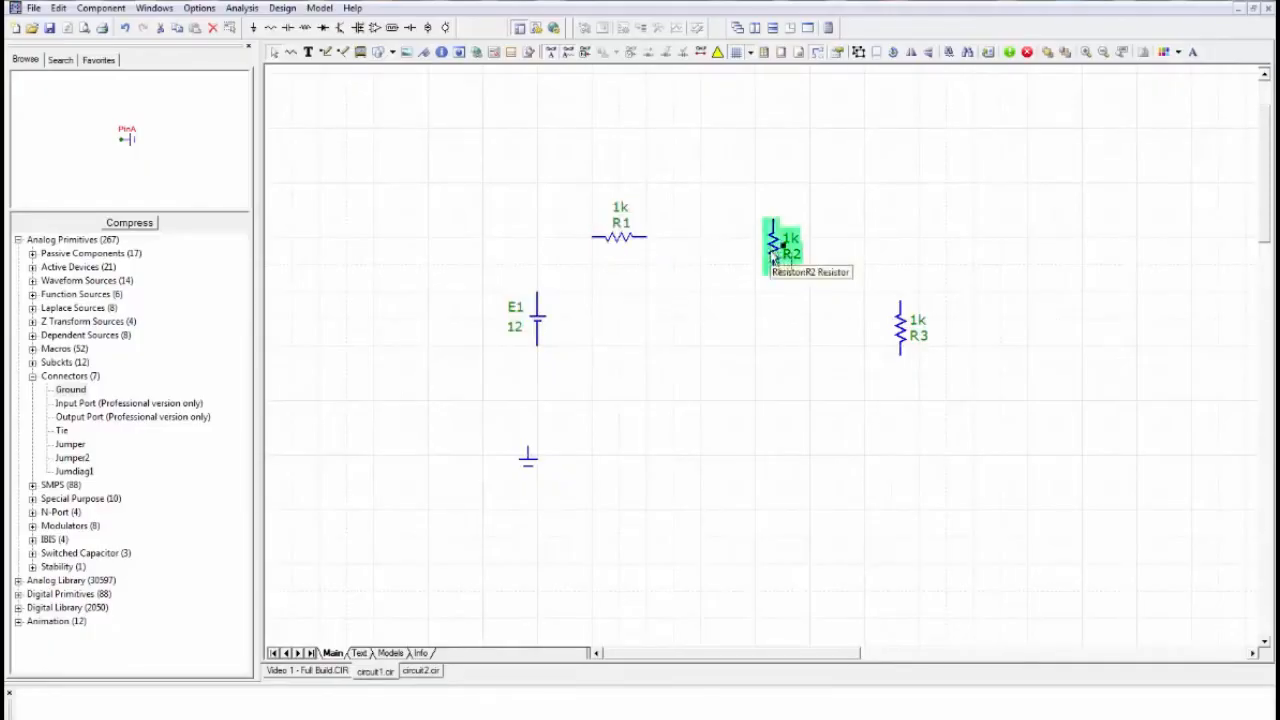
{"action": "key", "text": "Delete"}
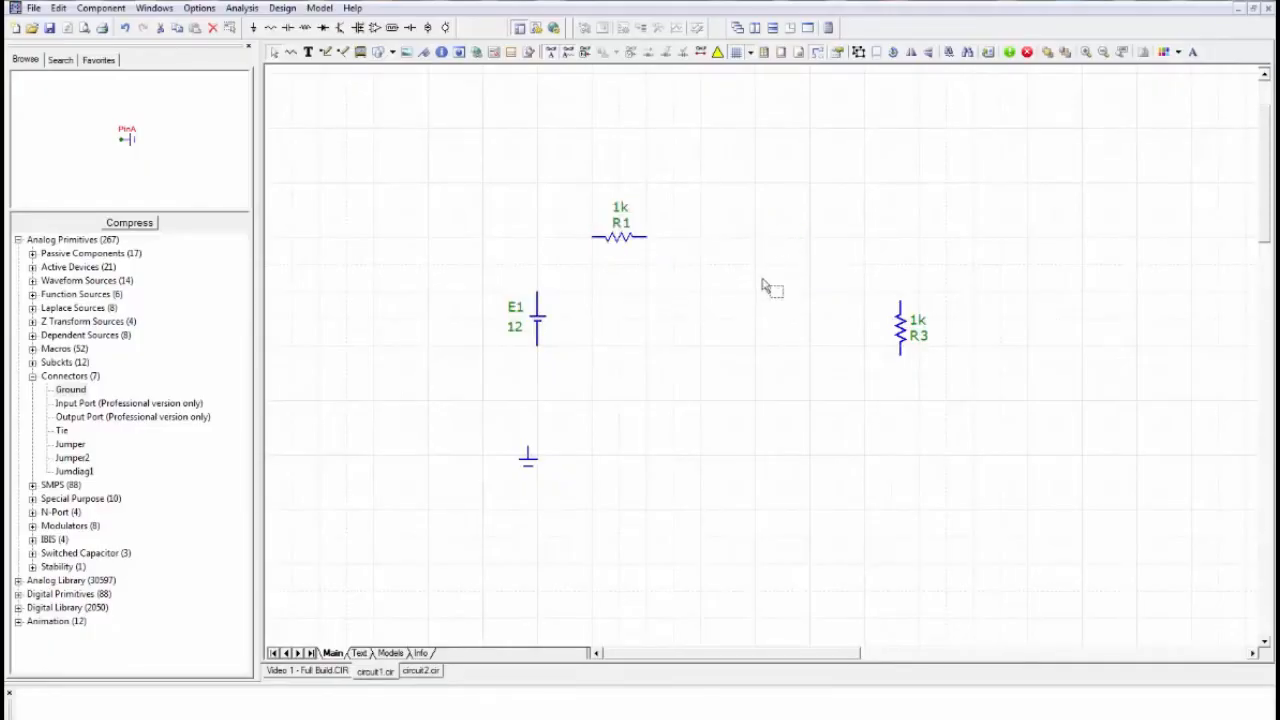
{"action": "key", "text": "ctrl+z"}
{"action": "left_click", "coordinate": [706, 328]}
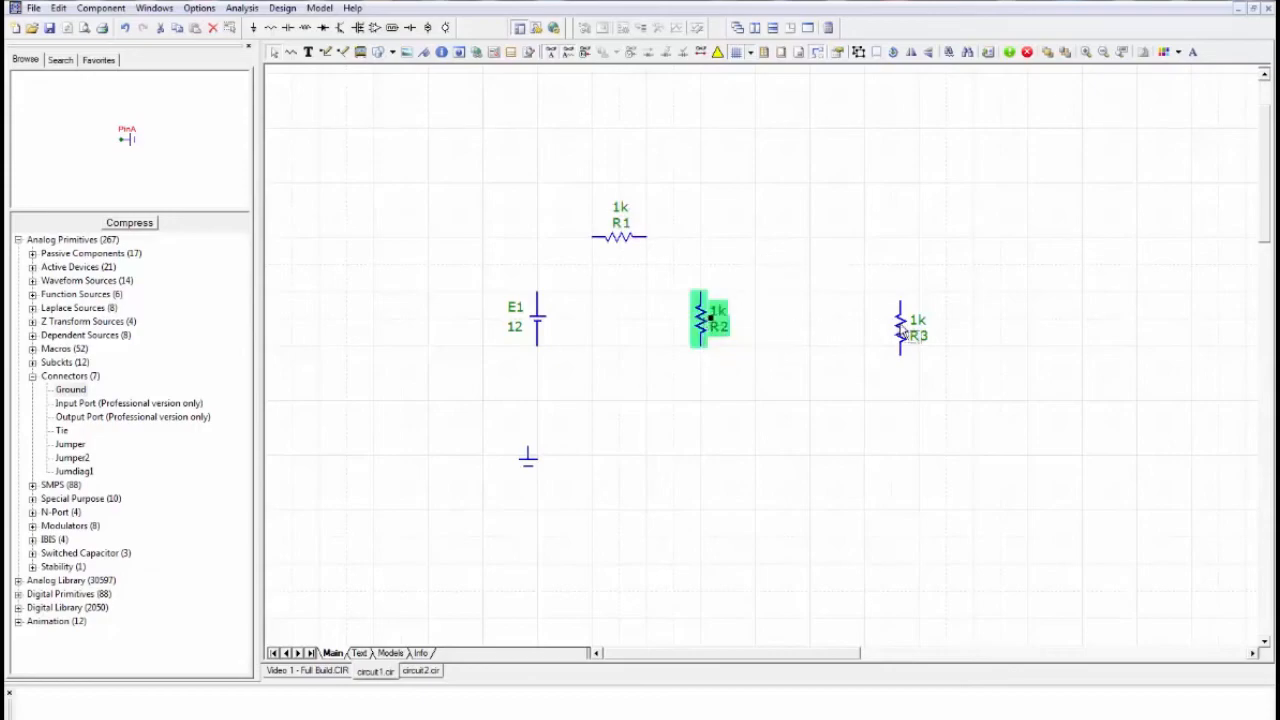
{"action": "left_click", "coordinate": [901, 328]}
{"action": "key", "text": "Delete"}
{"action": "key", "text": "ctrl+z"}
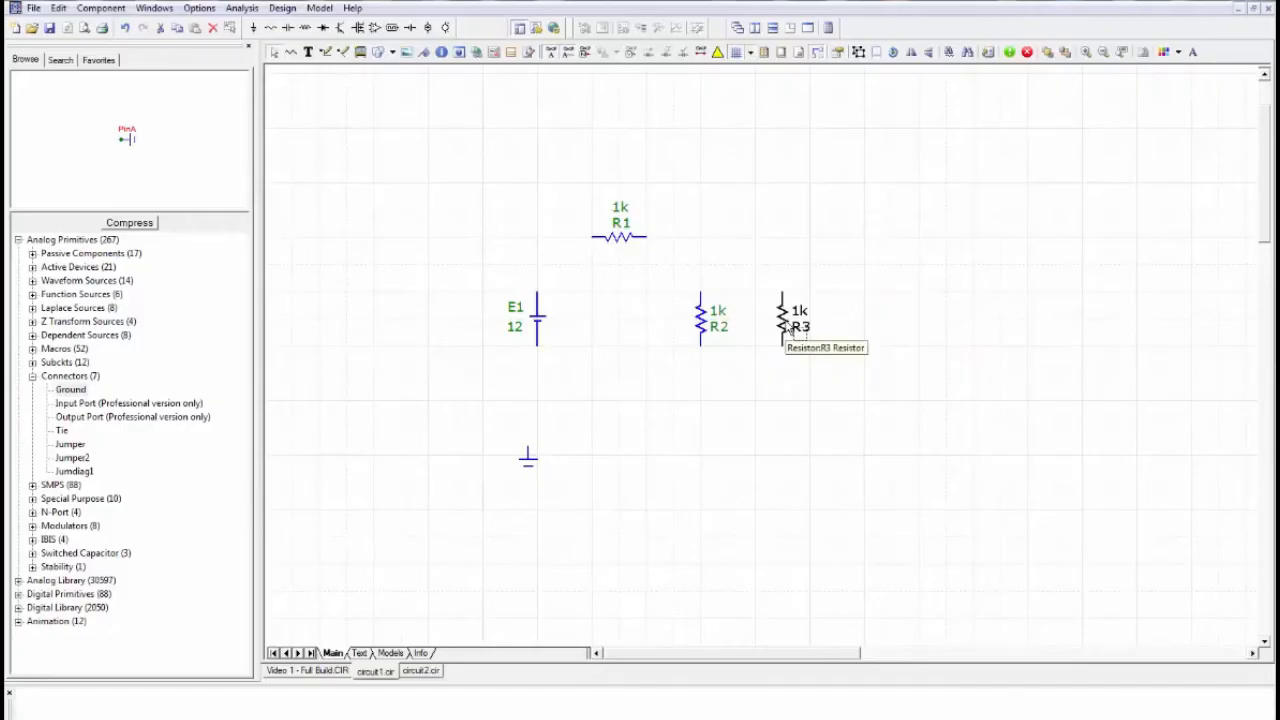
{"action": "left_click_drag", "start_coordinate": [789, 328], "coordinate": [813, 328]}
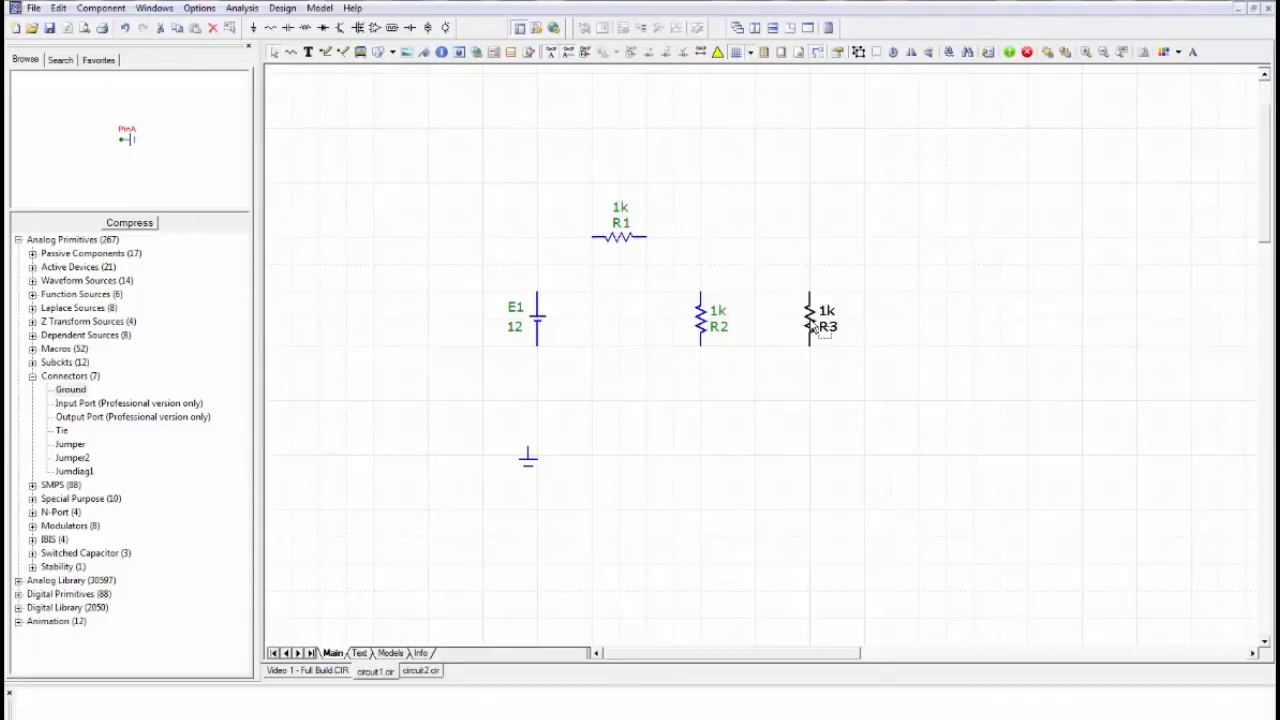
{"action": "left_click_drag", "start_coordinate": [813, 328], "coordinate": [836, 325]}
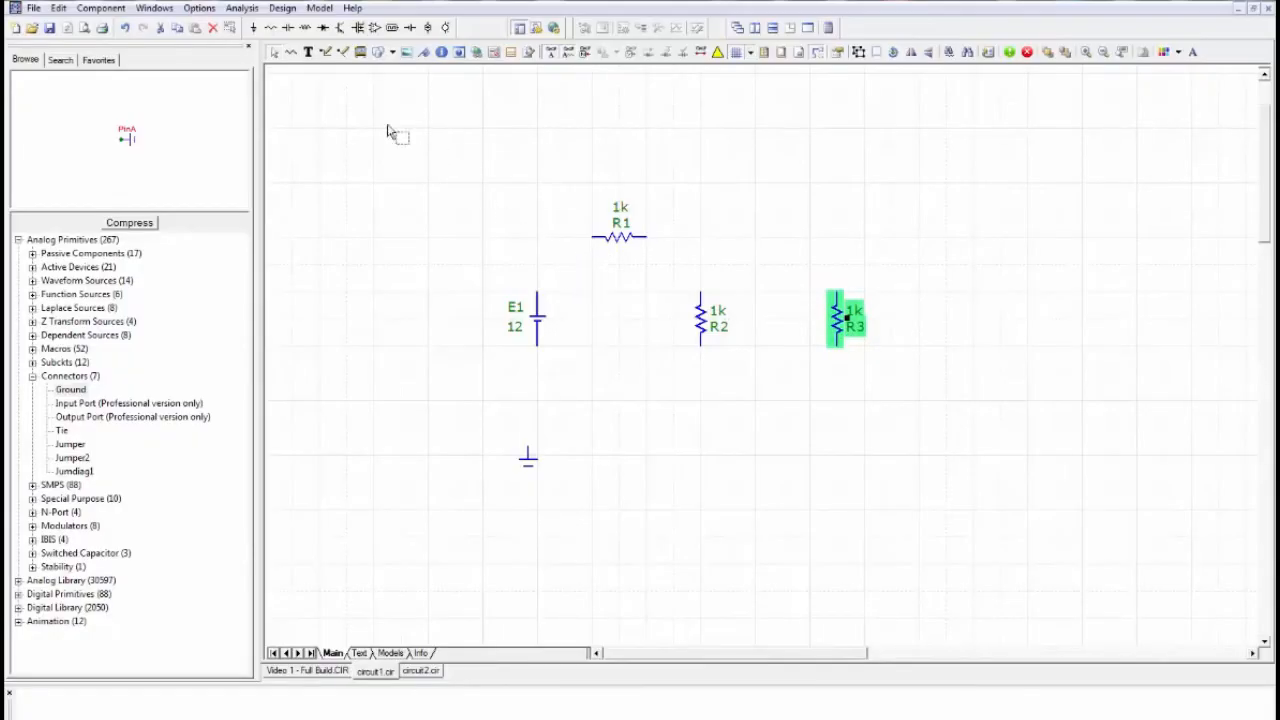
- Wire battery E1's upper terminal to R1, and run a wire from R1's other end to a short downward stub between R2 and R3
{"action": "left_click", "coordinate": [328, 55]}
{"action": "left_click_drag", "start_coordinate": [541, 296], "coordinate": [597, 245]}
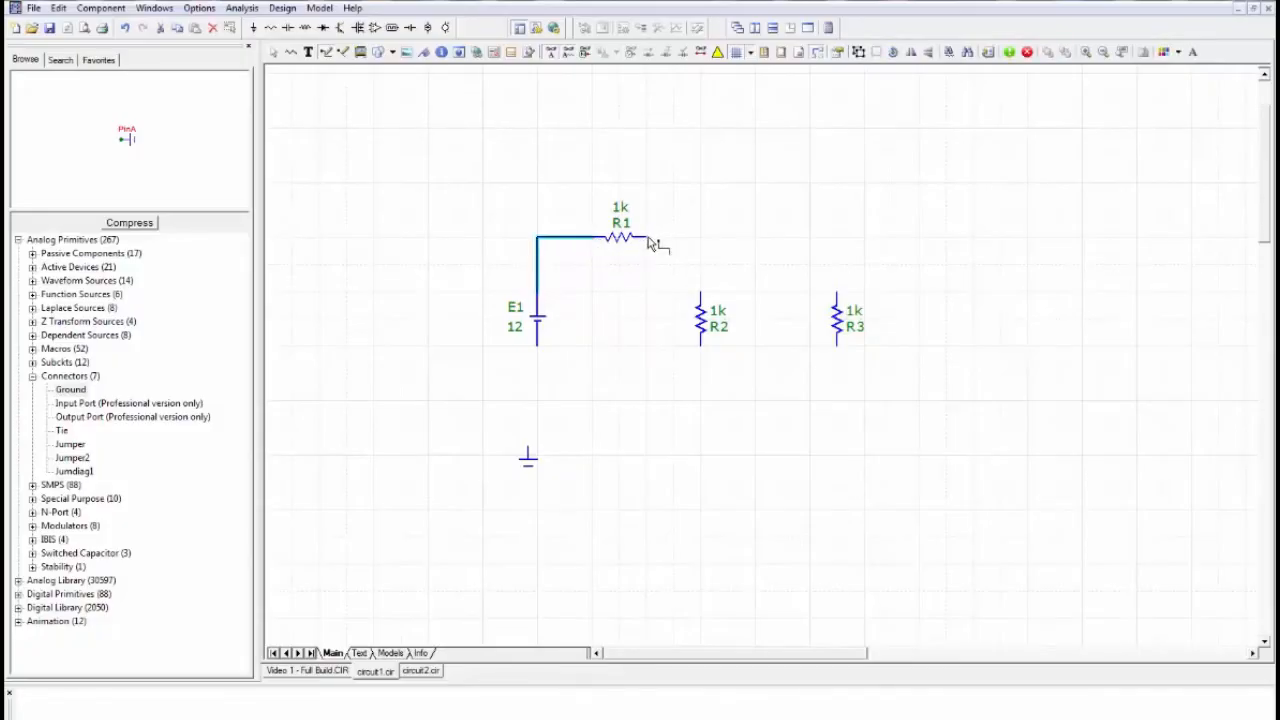
{"action": "left_click_drag", "start_coordinate": [650, 240], "coordinate": [782, 265]}
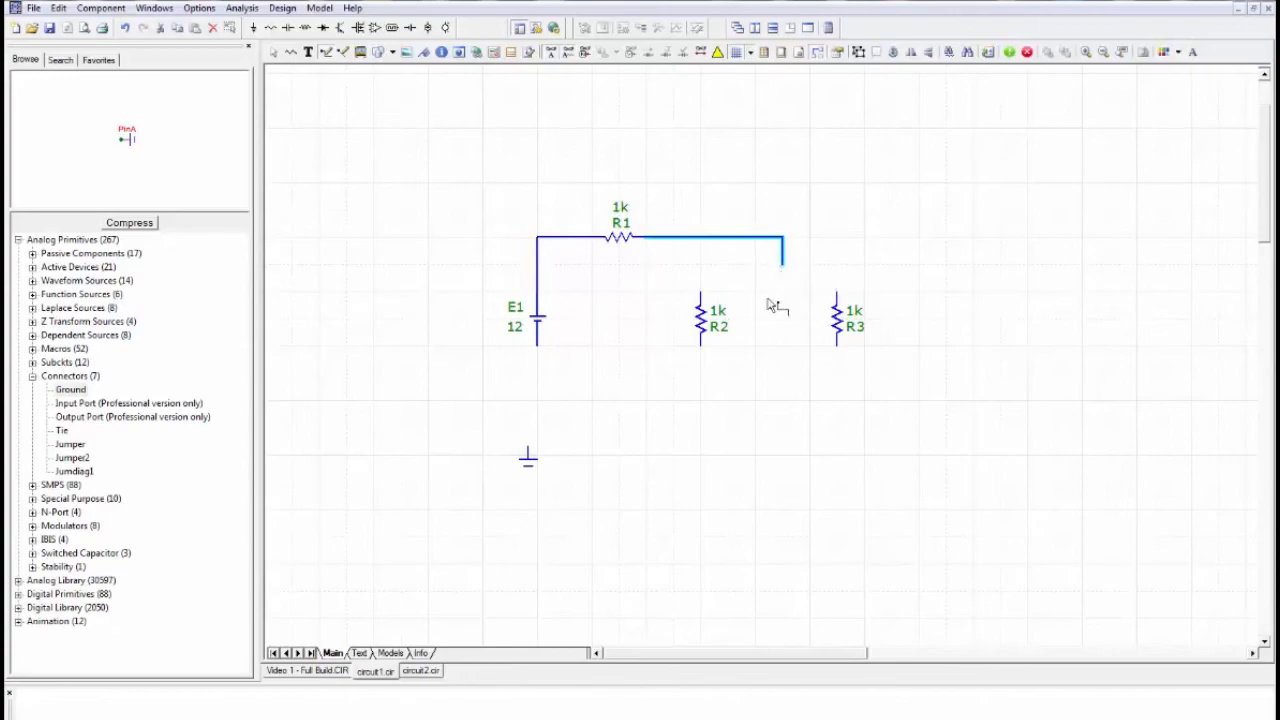
- Move resistor R3 slightly right so the wire stub from R1 sits midway between R2 and R3
{"action": "left_click", "coordinate": [273, 55]}
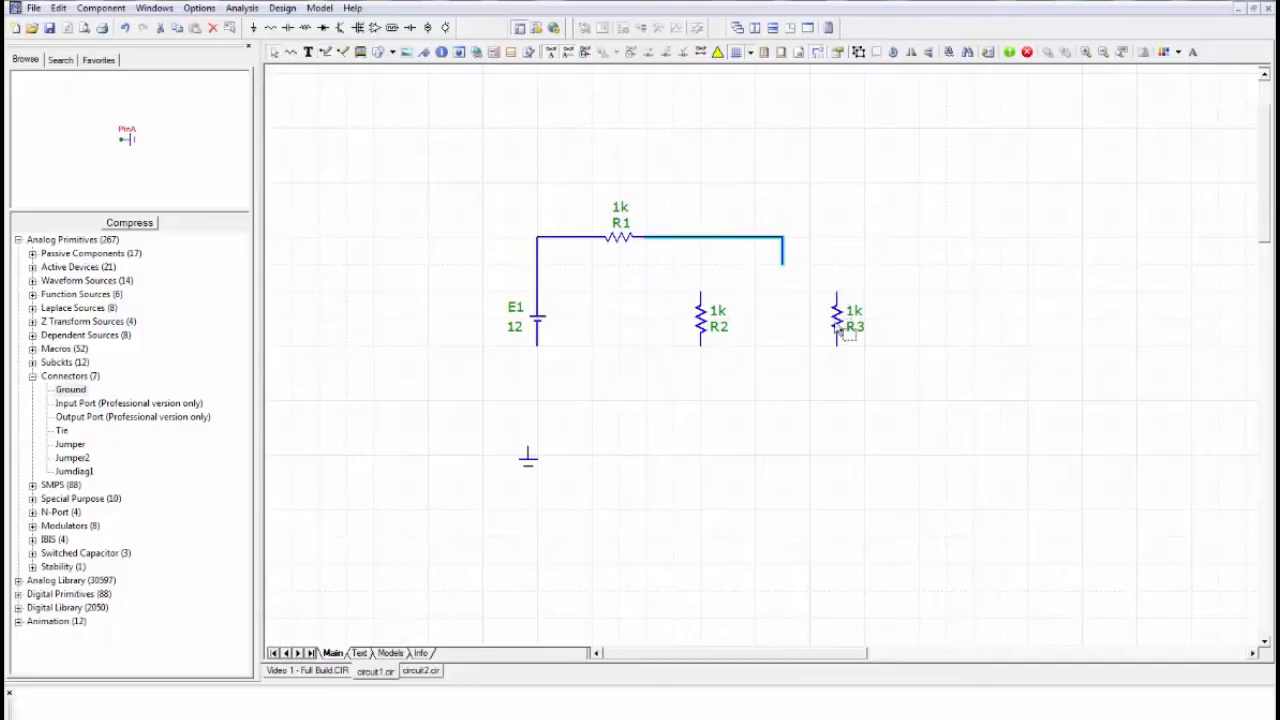
{"action": "left_click_drag", "start_coordinate": [836, 322], "coordinate": [862, 322]}
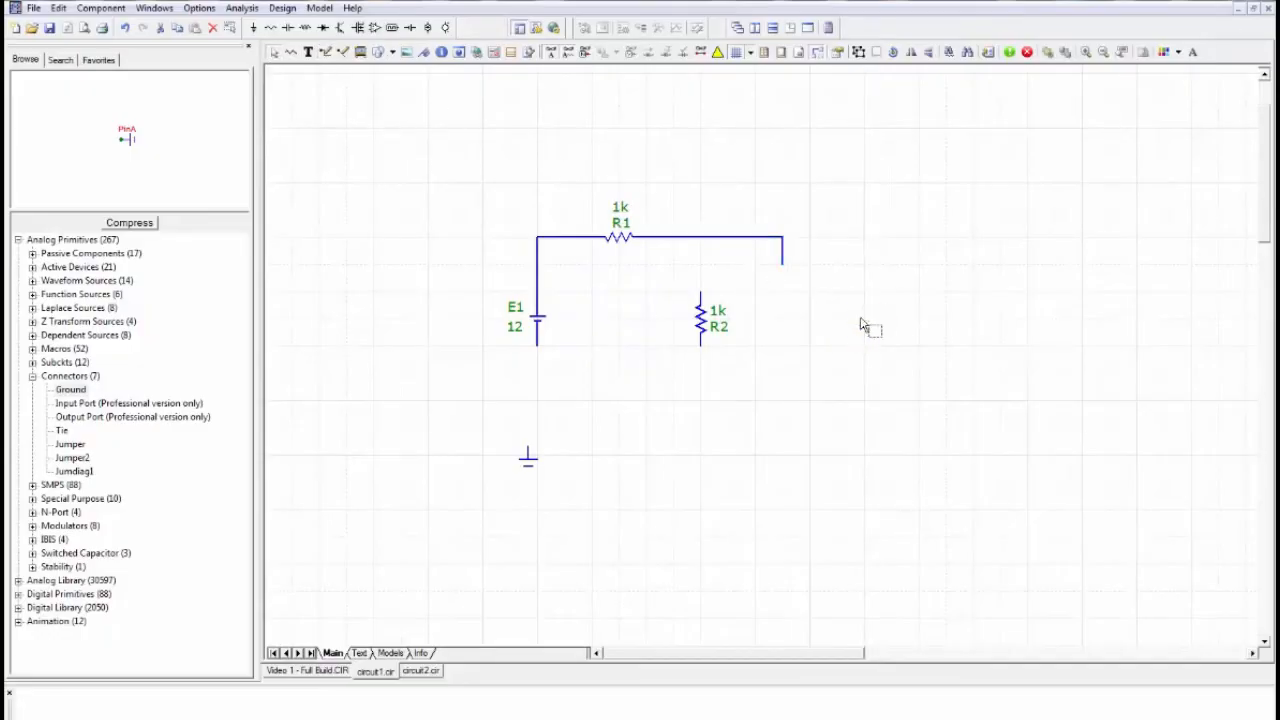
{"action": "left_click", "coordinate": [863, 322]}
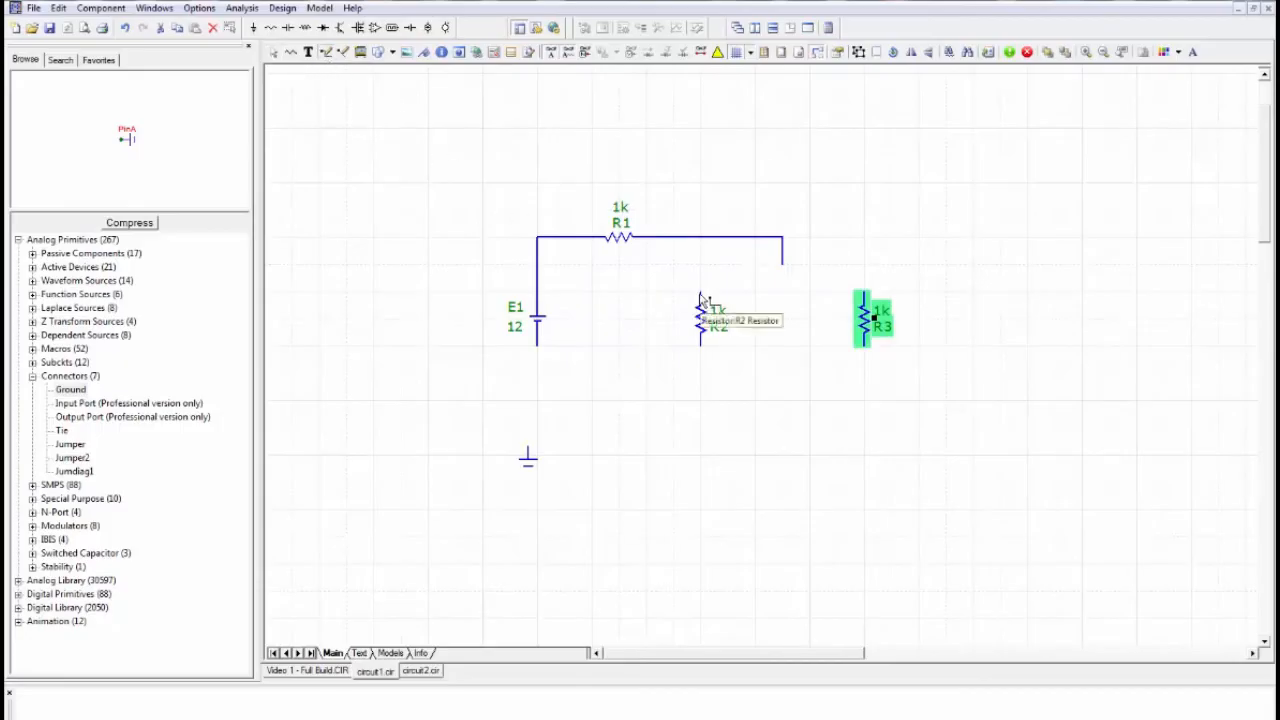
- Wire R2 and R3 in parallel, joining their upper ends through R1's wire stub and their lower ends with a second wire
{"action": "mouse_move", "coordinate": [701, 293]}
{"action": "left_mouse_down"}
{"action": "mouse_move", "coordinate": [700, 267]}
{"action": "mouse_move", "coordinate": [866, 271]}
{"action": "left_mouse_up"}
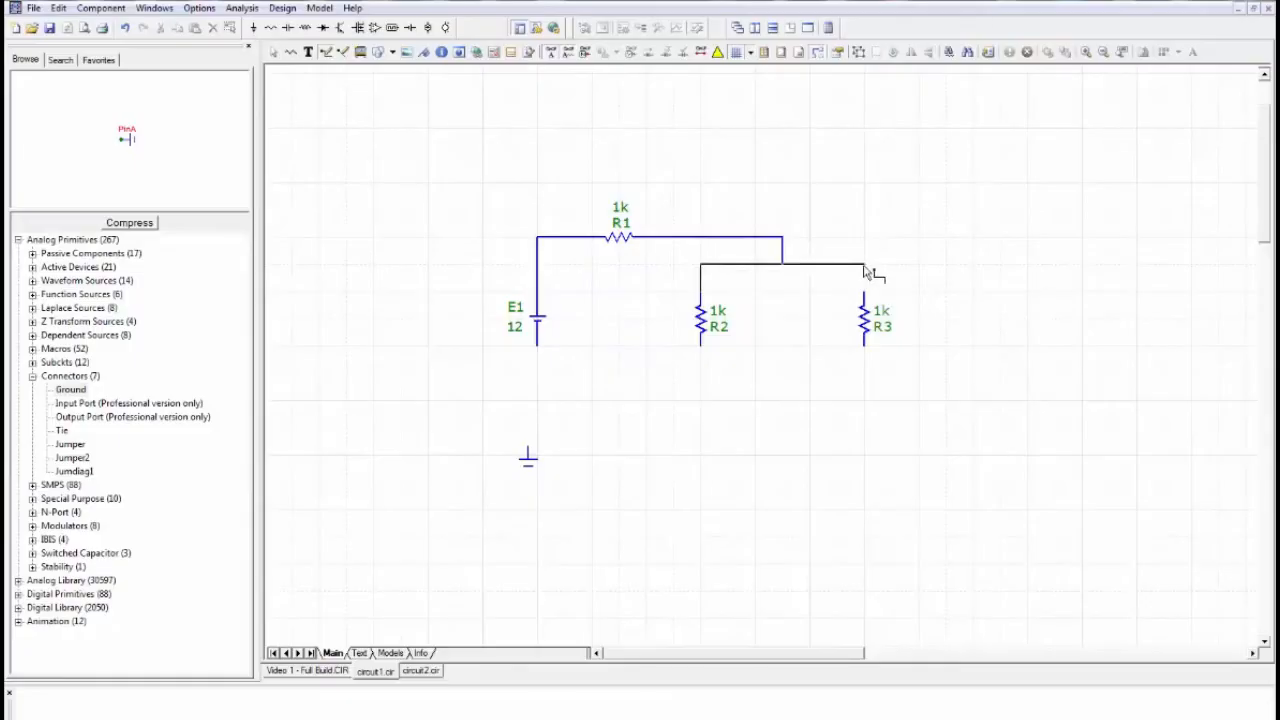
{"action": "left_click_drag", "start_coordinate": [866, 271], "coordinate": [866, 272]}
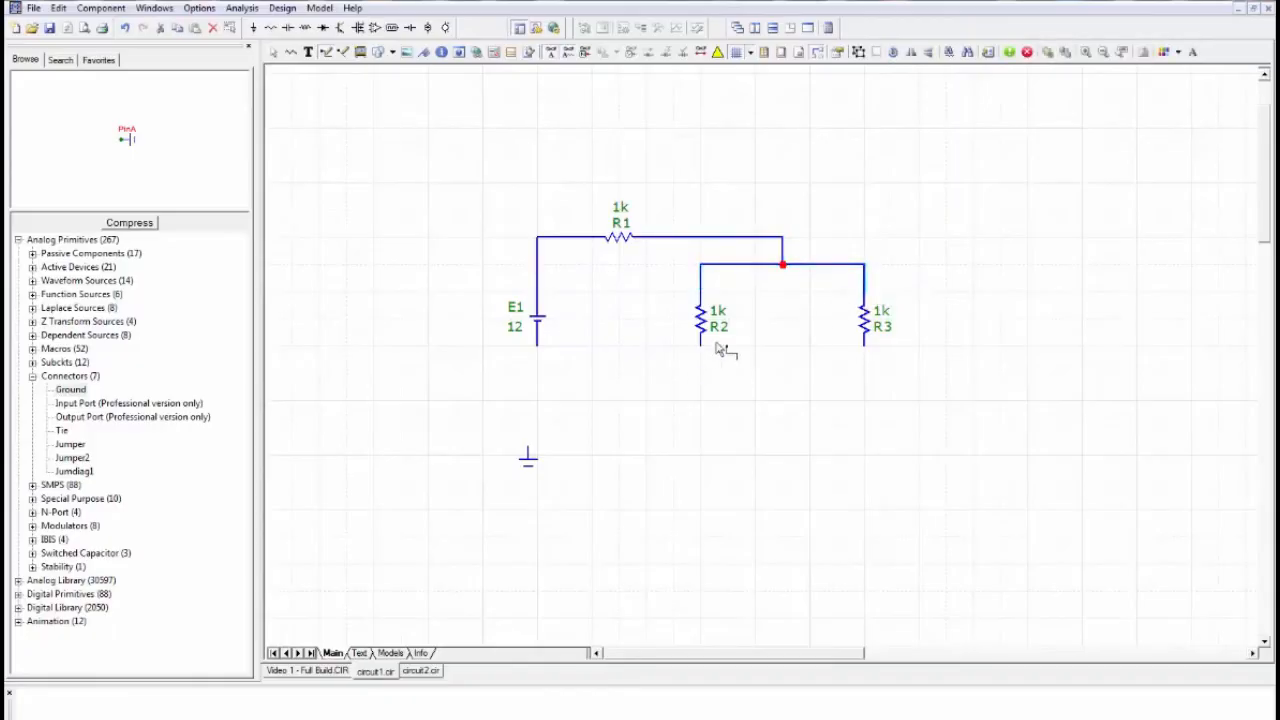
{"action": "left_click_drag", "start_coordinate": [703, 355], "coordinate": [868, 378]}
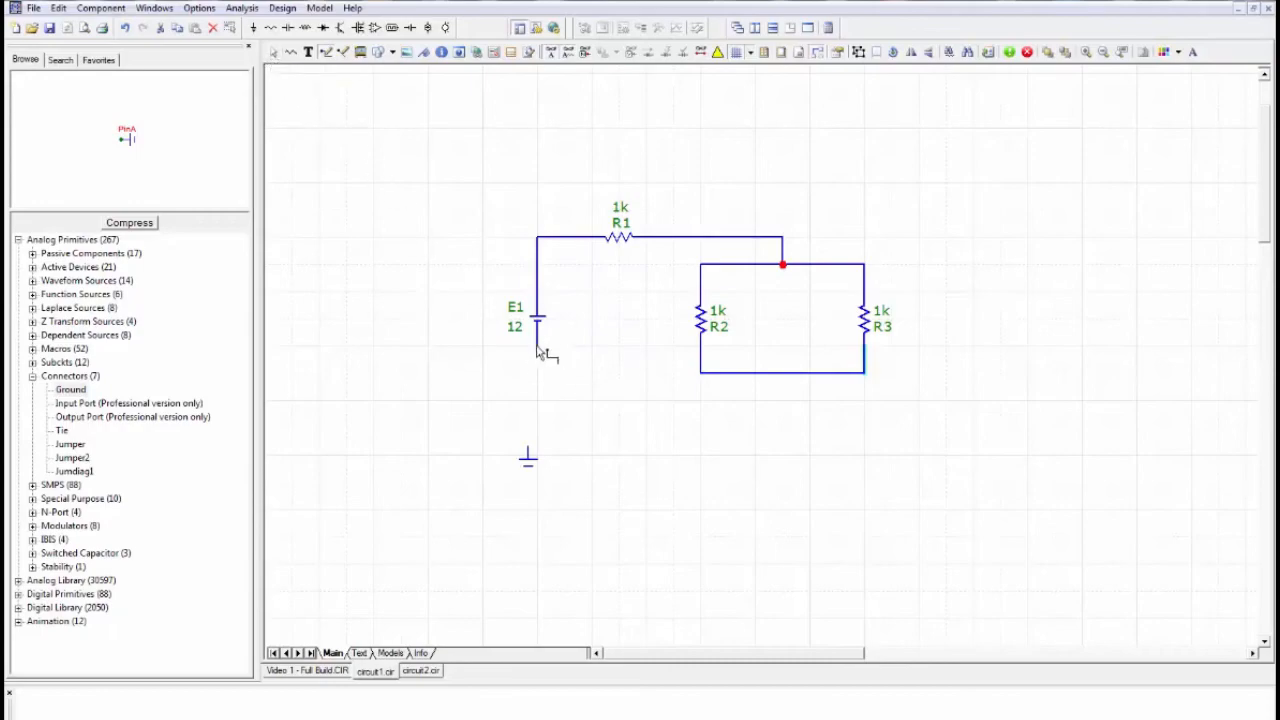
- Wire battery E1's lower terminal to the middle of the lower R2–R3 wire, and attach the ground symbol to the corner below E1
{"action": "mouse_move", "coordinate": [537, 348]}
{"action": "left_mouse_down"}
{"action": "mouse_move", "coordinate": [536, 401]}
{"action": "mouse_move", "coordinate": [784, 407]}
{"action": "mouse_move", "coordinate": [786, 380]}
{"action": "left_mouse_up"}
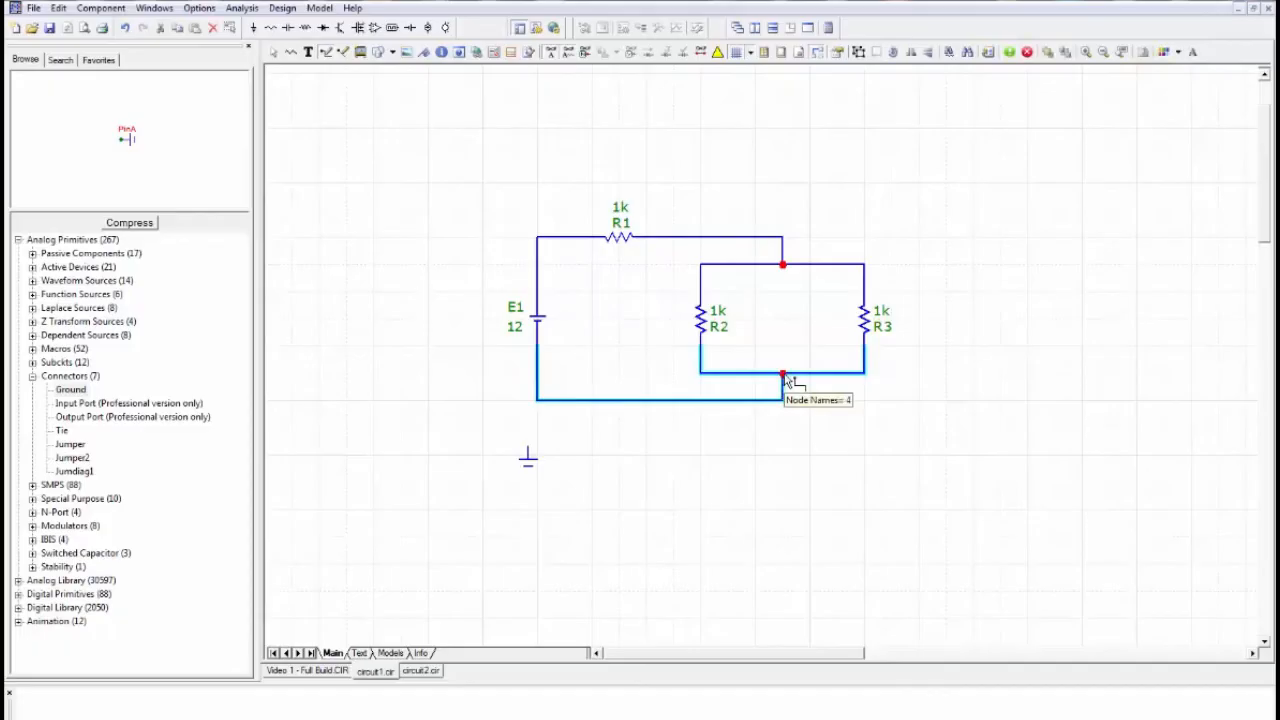
{"action": "left_click", "coordinate": [275, 54]}
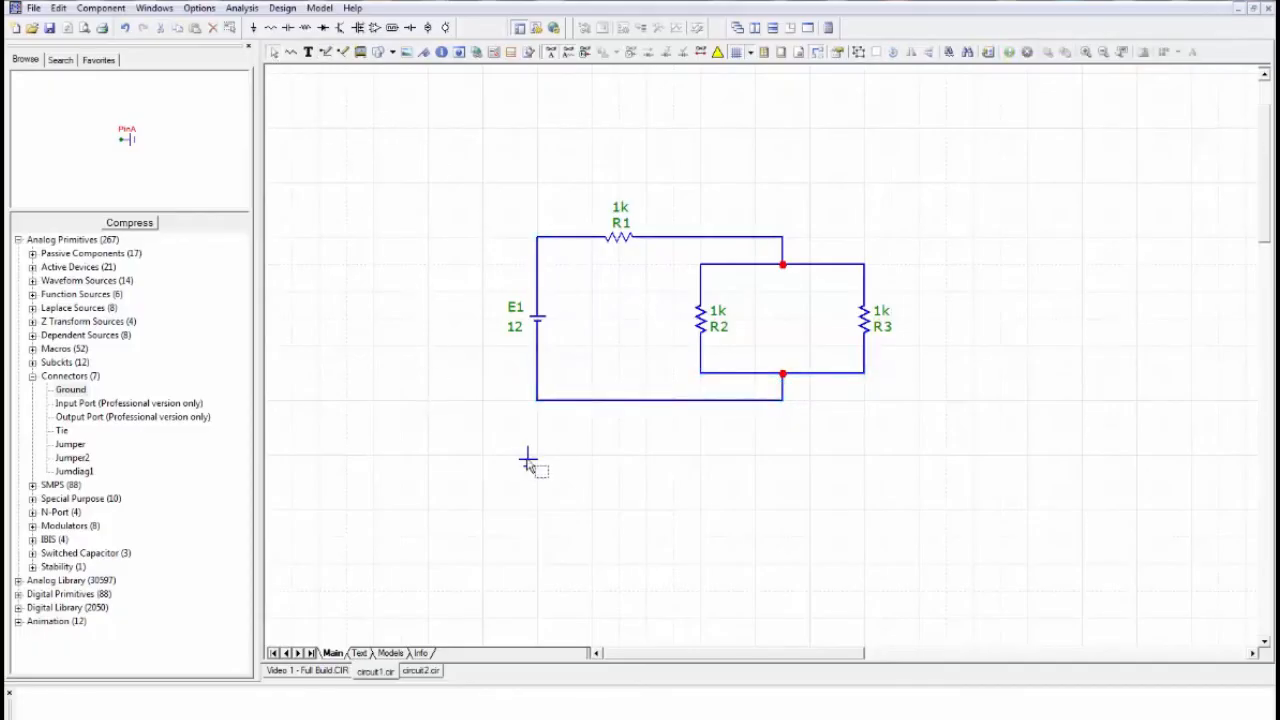
{"action": "left_click_drag", "start_coordinate": [526, 458], "coordinate": [538, 416]}
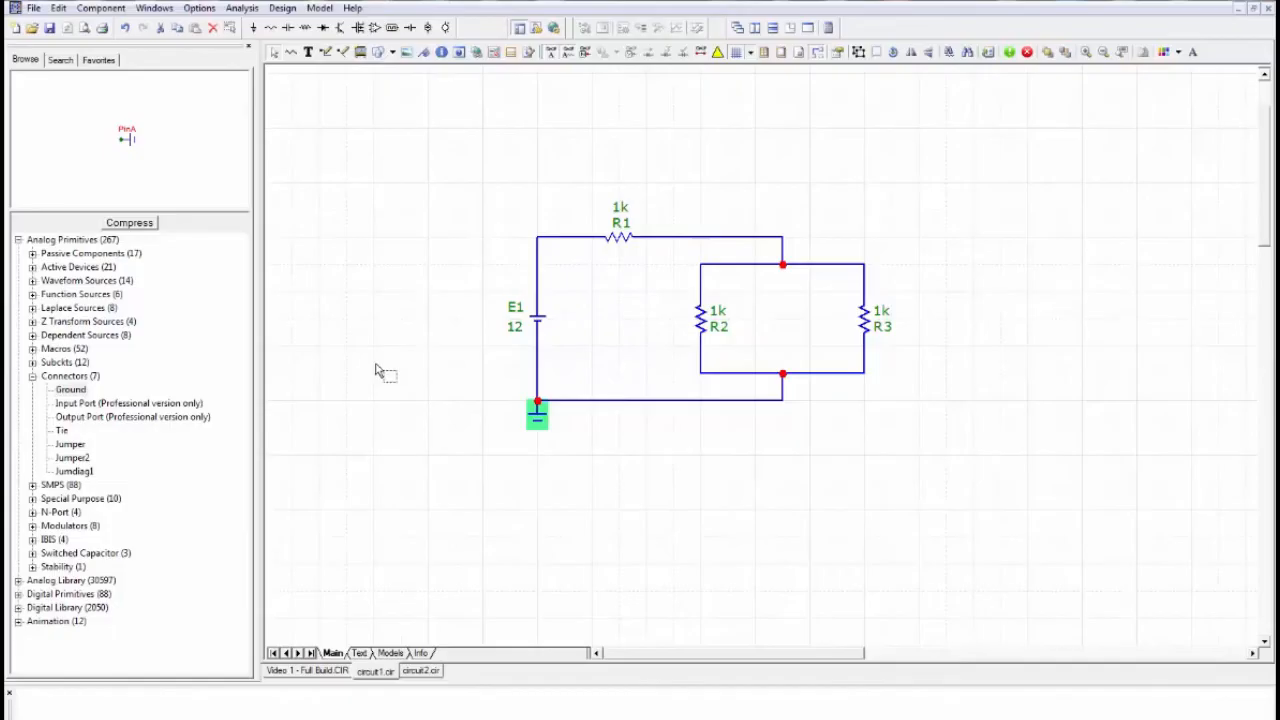
- Rearrange the resistor labels so the names R2 and R3 sit above their 1k values, and R1's 1k value sits below its symbol
{"action": "mouse_move", "coordinate": [718, 328]}
{"action": "left_mouse_down"}
{"action": "mouse_move", "coordinate": [751, 298]}
{"action": "mouse_move", "coordinate": [721, 338]}
{"action": "mouse_move", "coordinate": [722, 314]}
{"action": "left_mouse_up"}
{"action": "left_click", "coordinate": [718, 316]}
{"action": "mouse_move", "coordinate": [884, 312]}
{"action": "left_mouse_down"}
{"action": "mouse_move", "coordinate": [920, 337]}
{"action": "mouse_move", "coordinate": [897, 338]}
{"action": "mouse_move", "coordinate": [884, 313]}
{"action": "mouse_move", "coordinate": [903, 337]}
{"action": "mouse_move", "coordinate": [880, 329]}
{"action": "left_mouse_up"}
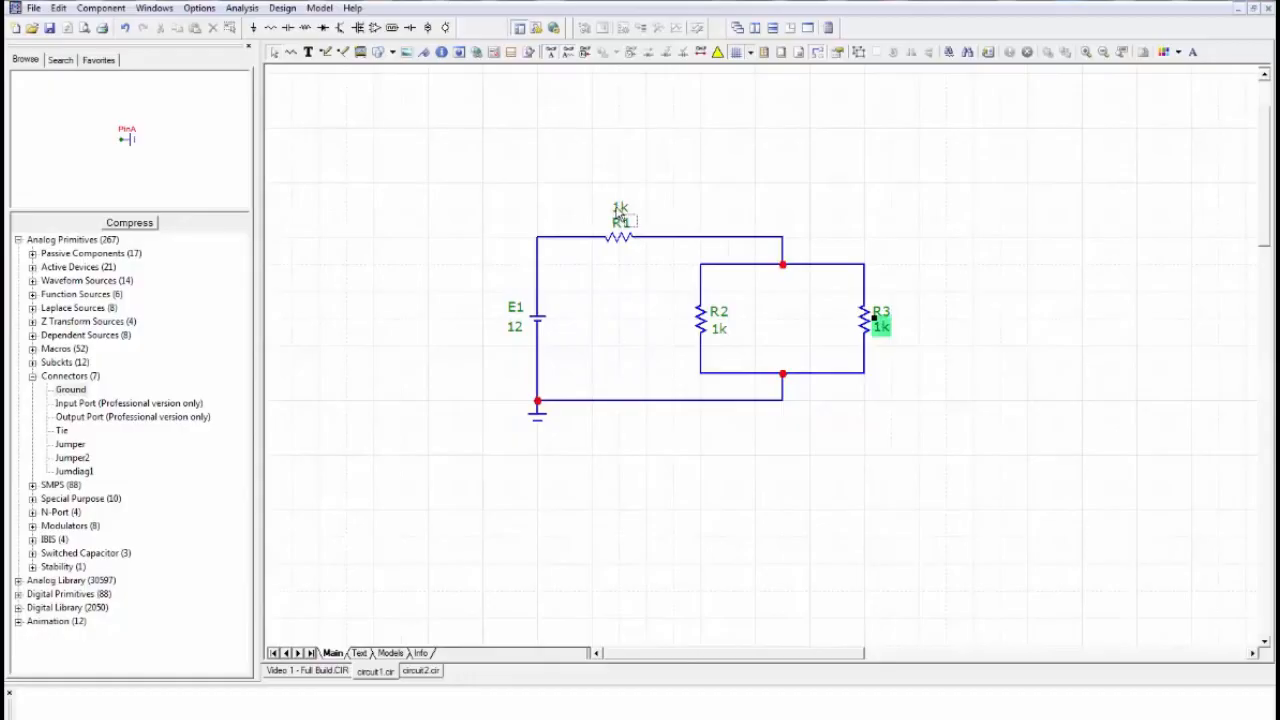
{"action": "left_click_drag", "start_coordinate": [620, 210], "coordinate": [621, 256]}
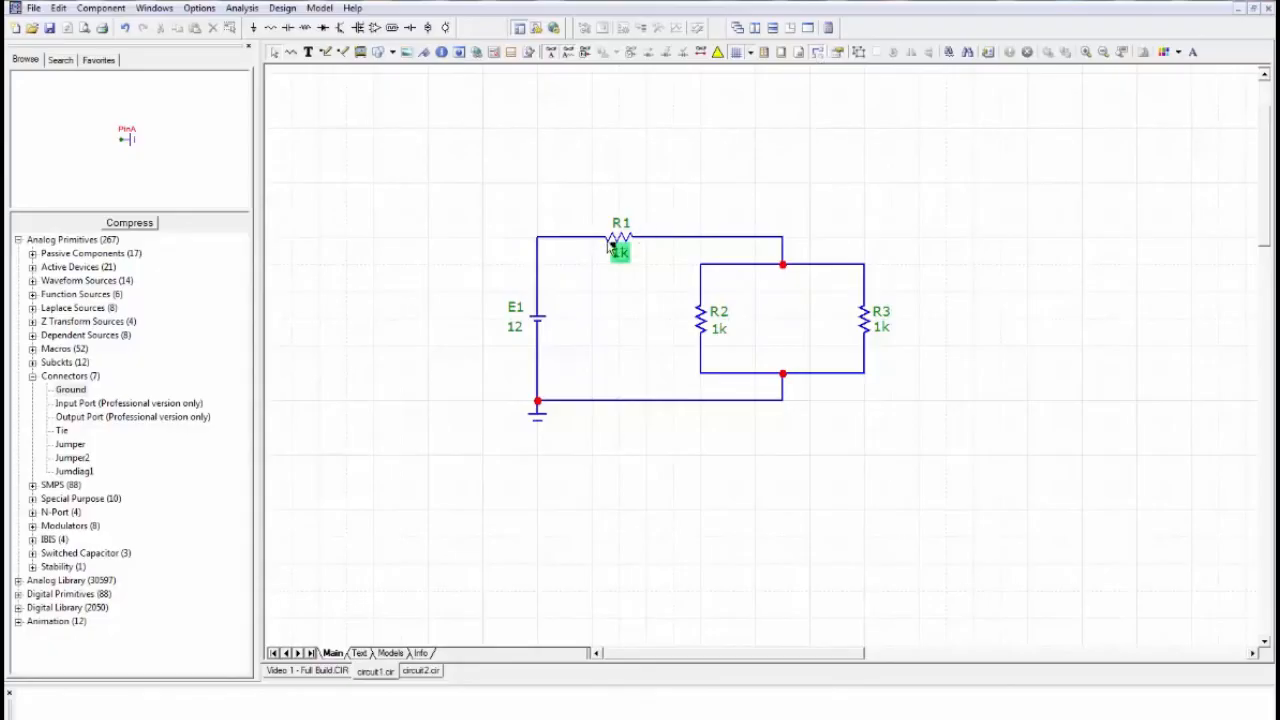
- Hide the schematic grid and reposition R1 with its attached wires slightly higher above the parallel resistors
{"action": "left_click_drag", "start_coordinate": [617, 249], "coordinate": [620, 218]}
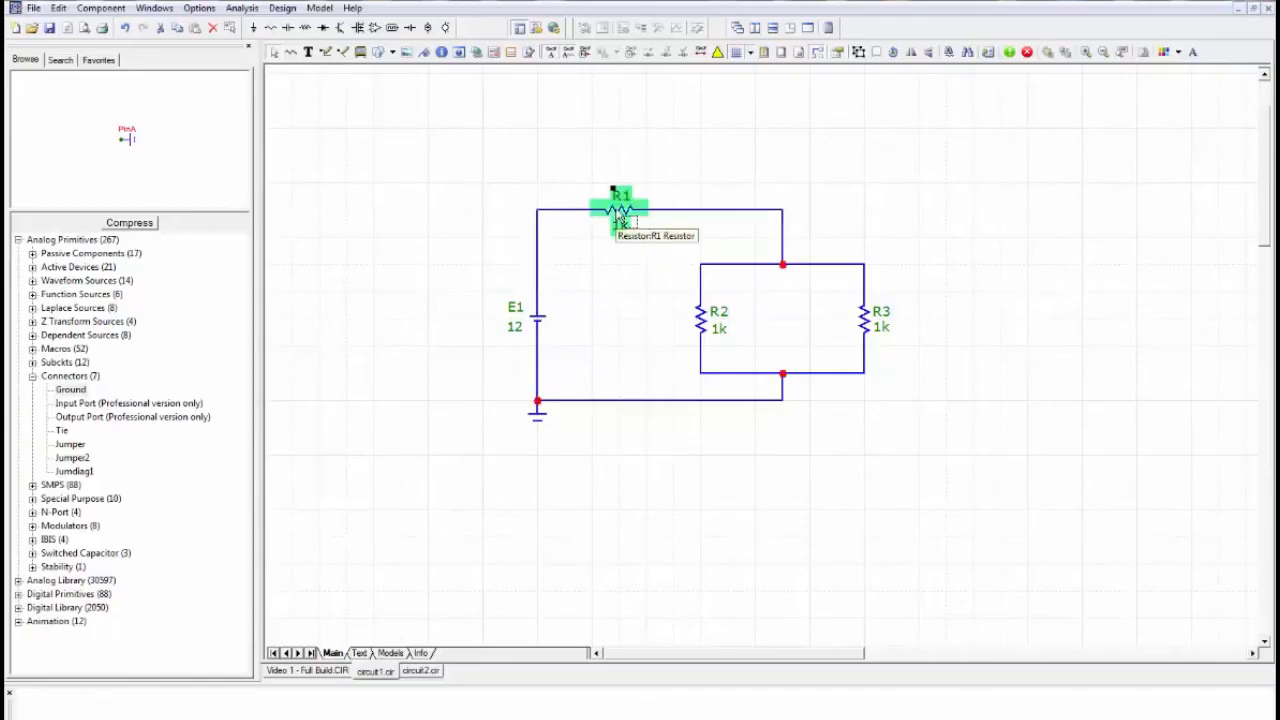
{"action": "left_click", "coordinate": [750, 58]}
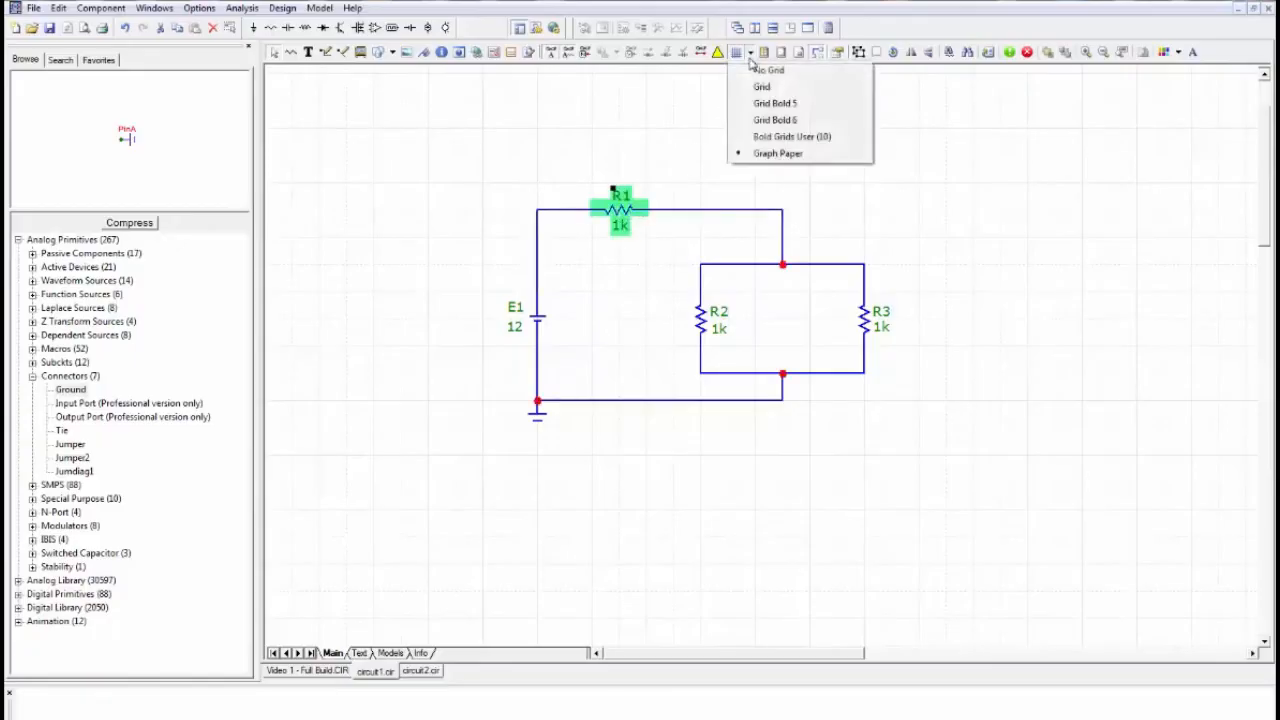
{"action": "left_click", "coordinate": [757, 71]}
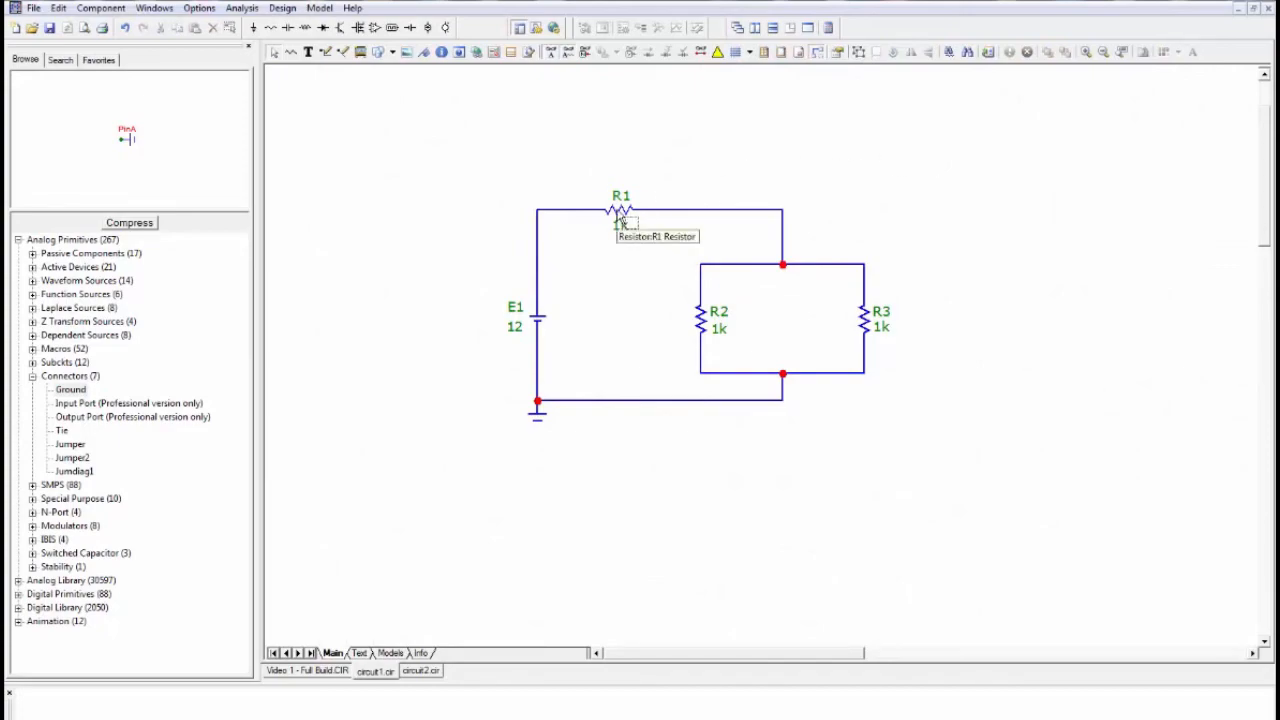
{"action": "left_click_drag", "start_coordinate": [619, 211], "coordinate": [619, 232]}
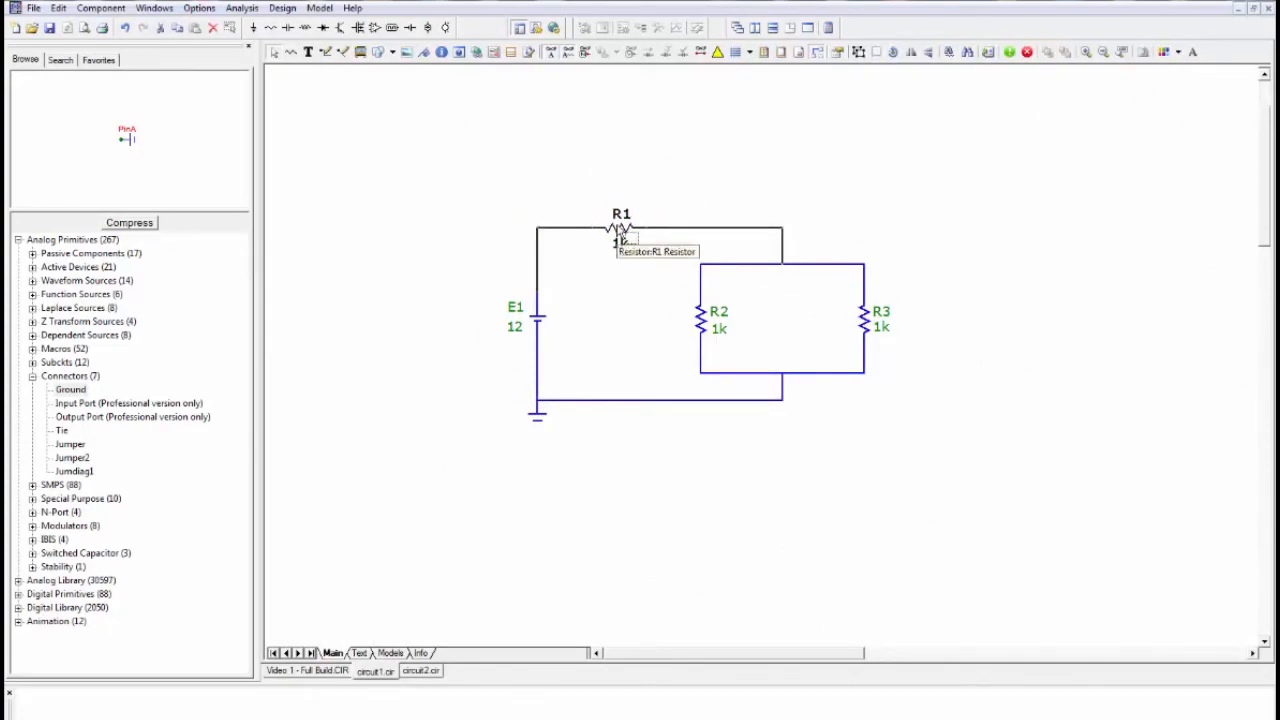
{"action": "left_click", "coordinate": [828, 177]}
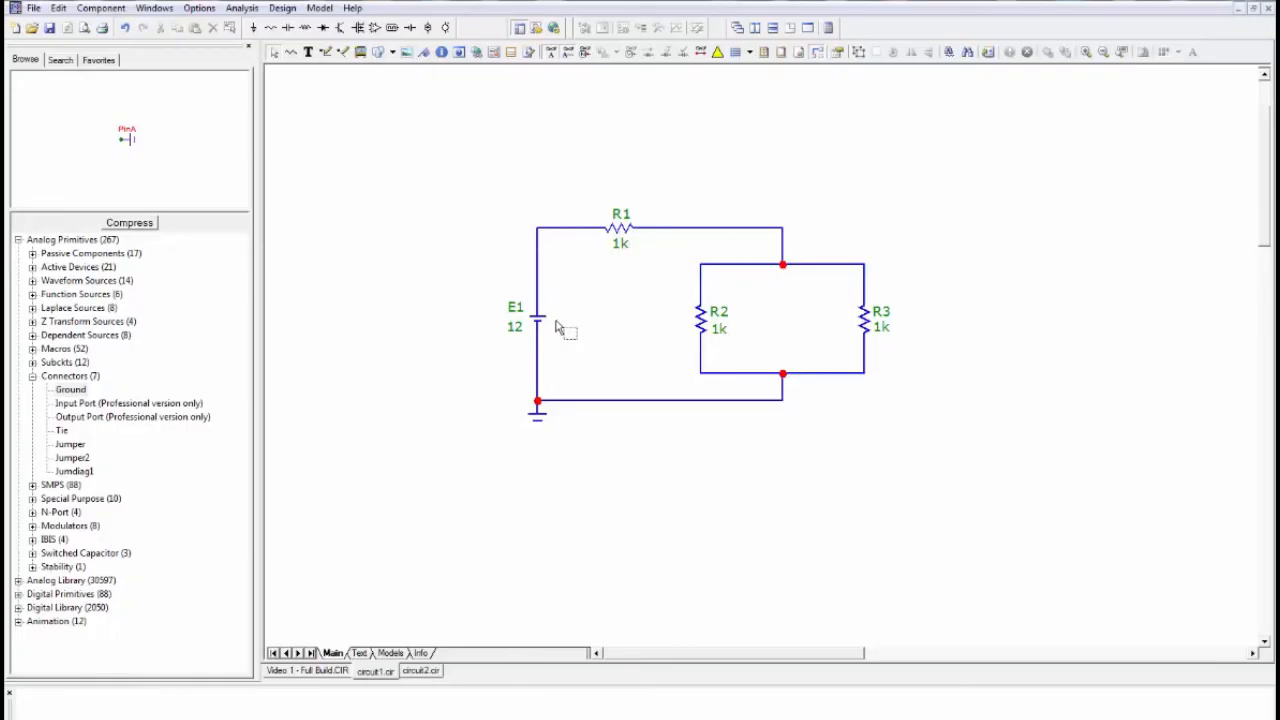
- Start a Dynamic DC analysis and toggle the node voltage display, leaving it switched off
{"action": "left_click", "coordinate": [242, 8]}
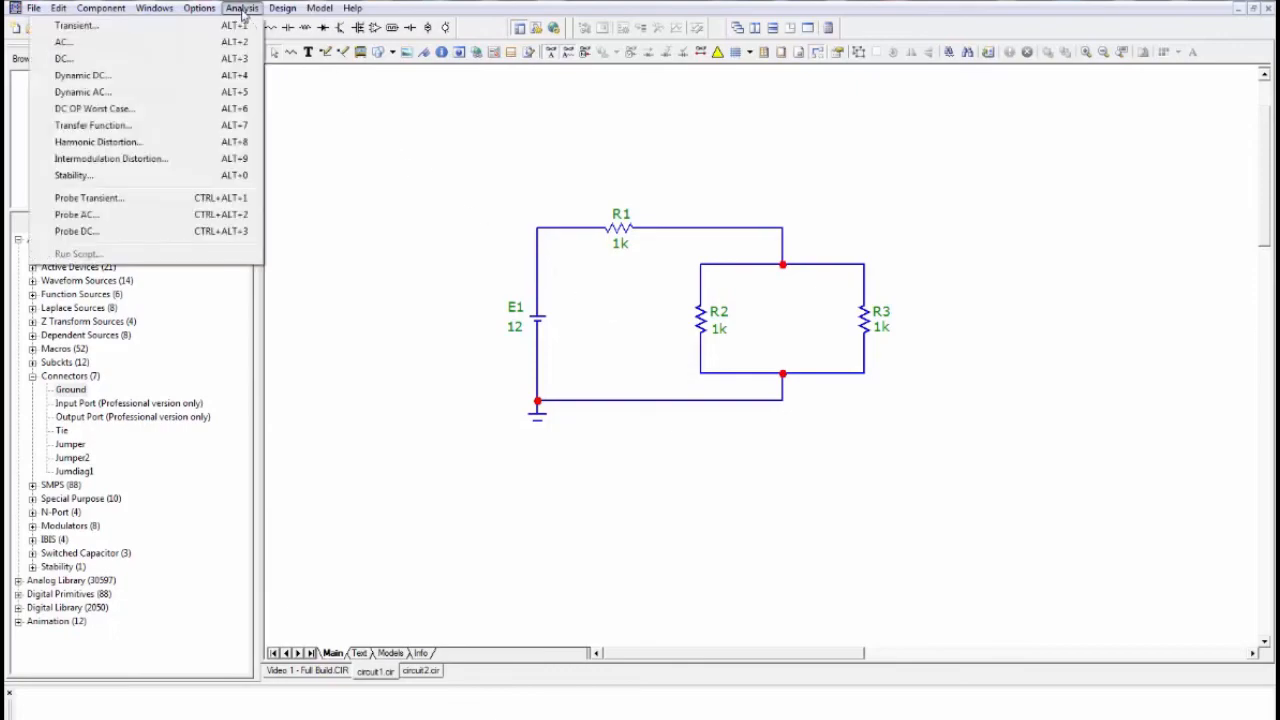
{"action": "left_click", "coordinate": [83, 75]}
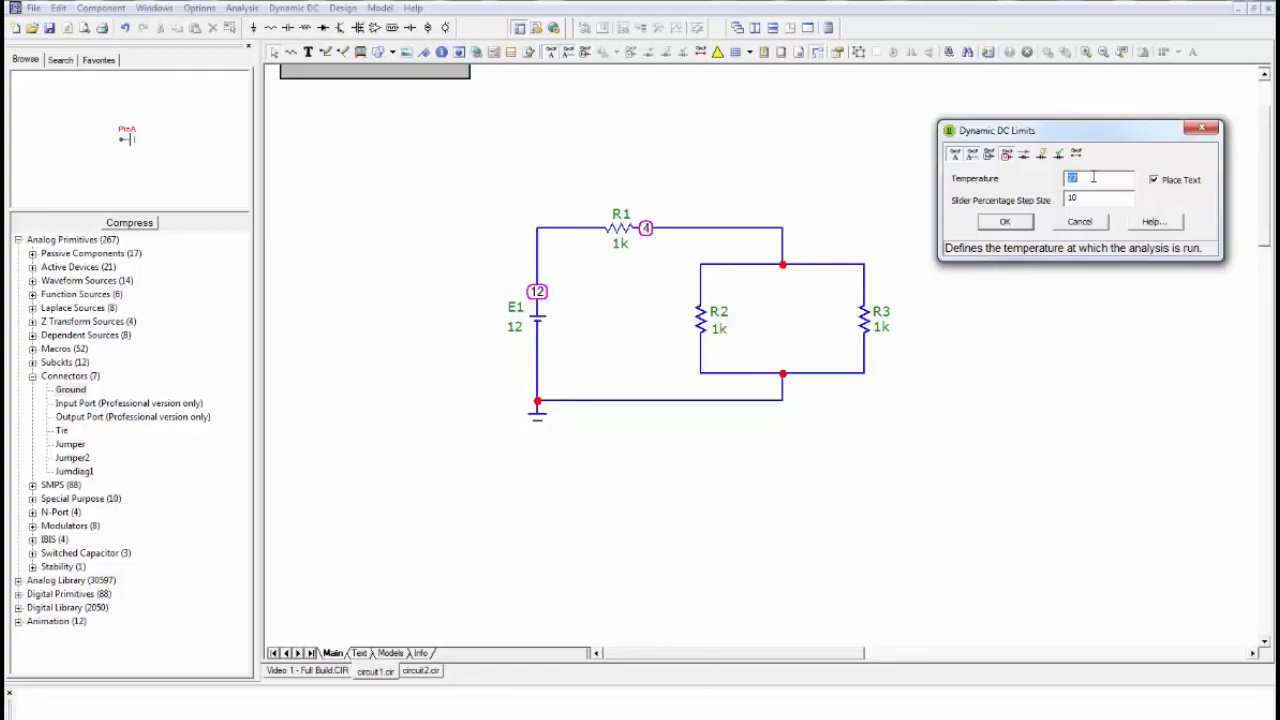
{"action": "left_click", "coordinate": [1007, 158]}
{"action": "left_click", "coordinate": [1007, 158]}
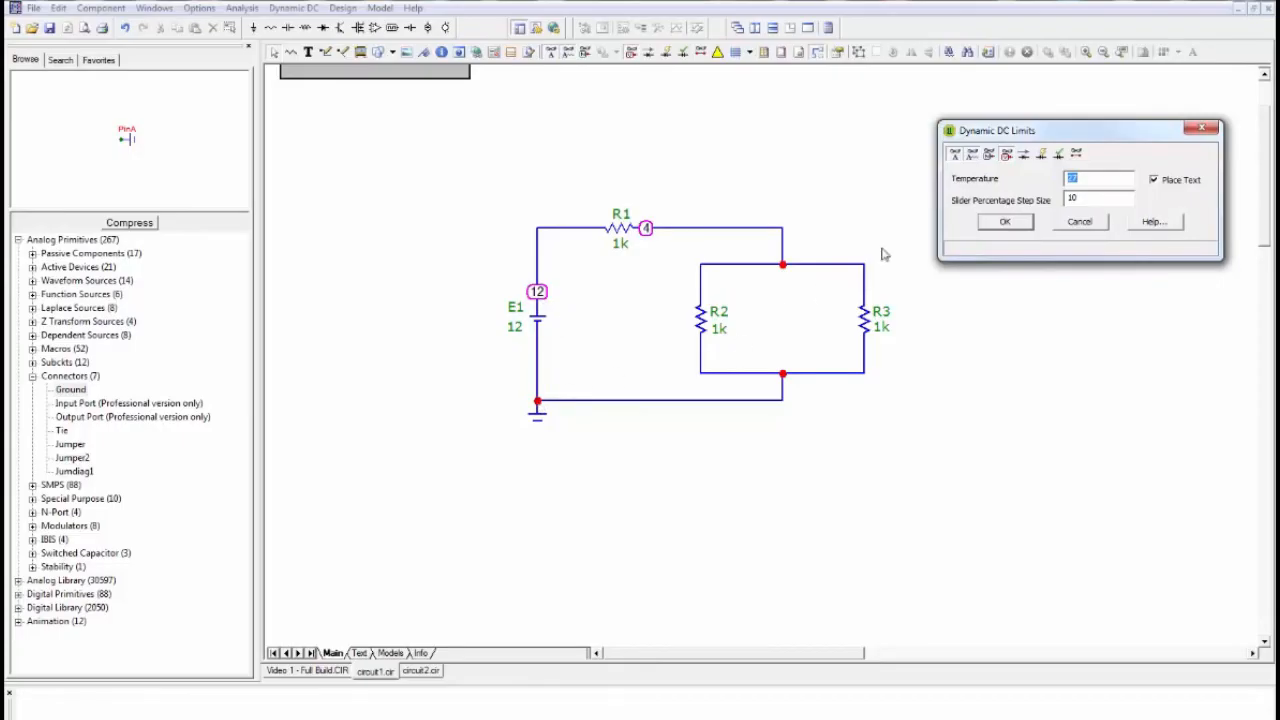
{"action": "left_click", "coordinate": [1006, 156]}
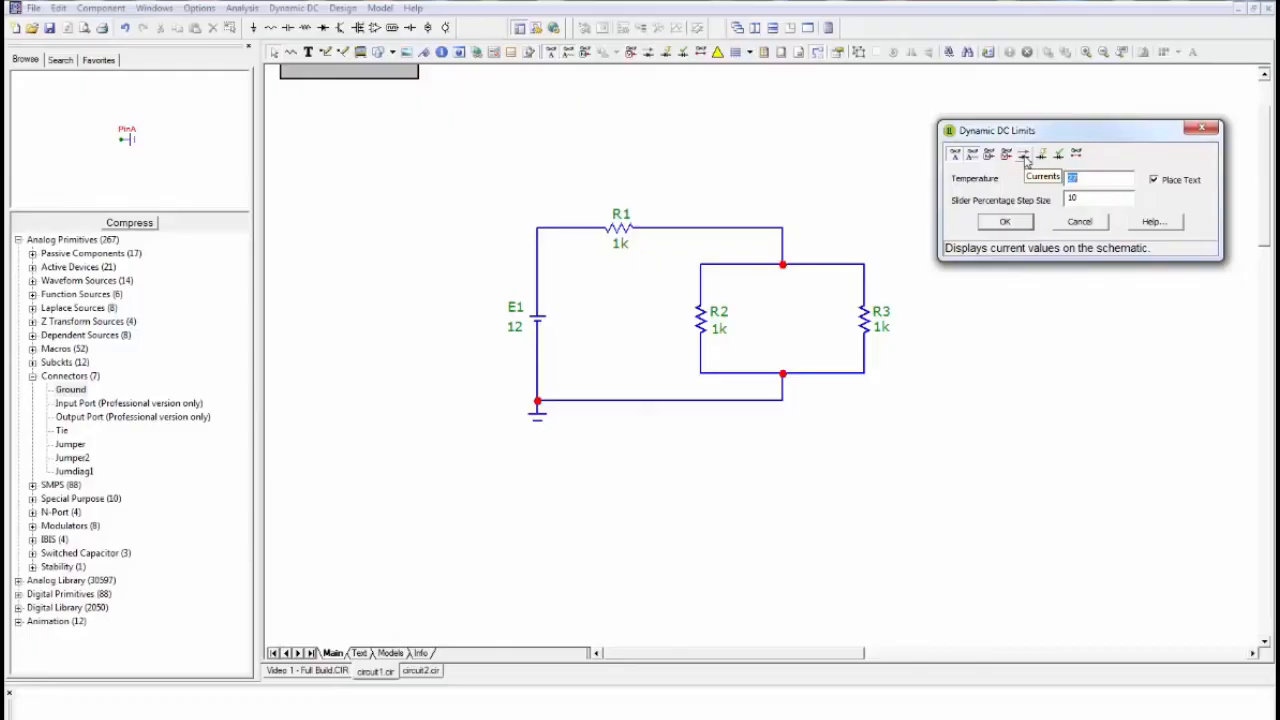
- Switch the current display on and off, enable the power display, and accept the Dynamic DC limits
{"action": "left_click", "coordinate": [1023, 155]}
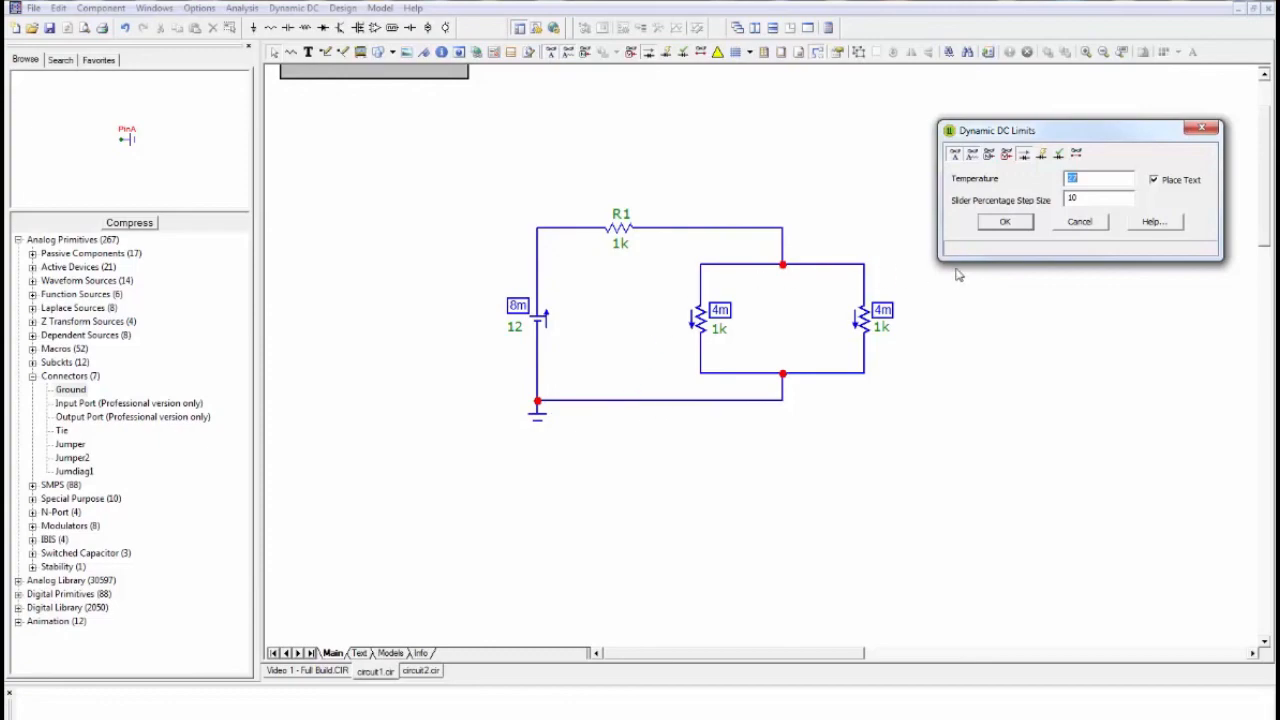
{"action": "left_click", "coordinate": [1024, 157]}
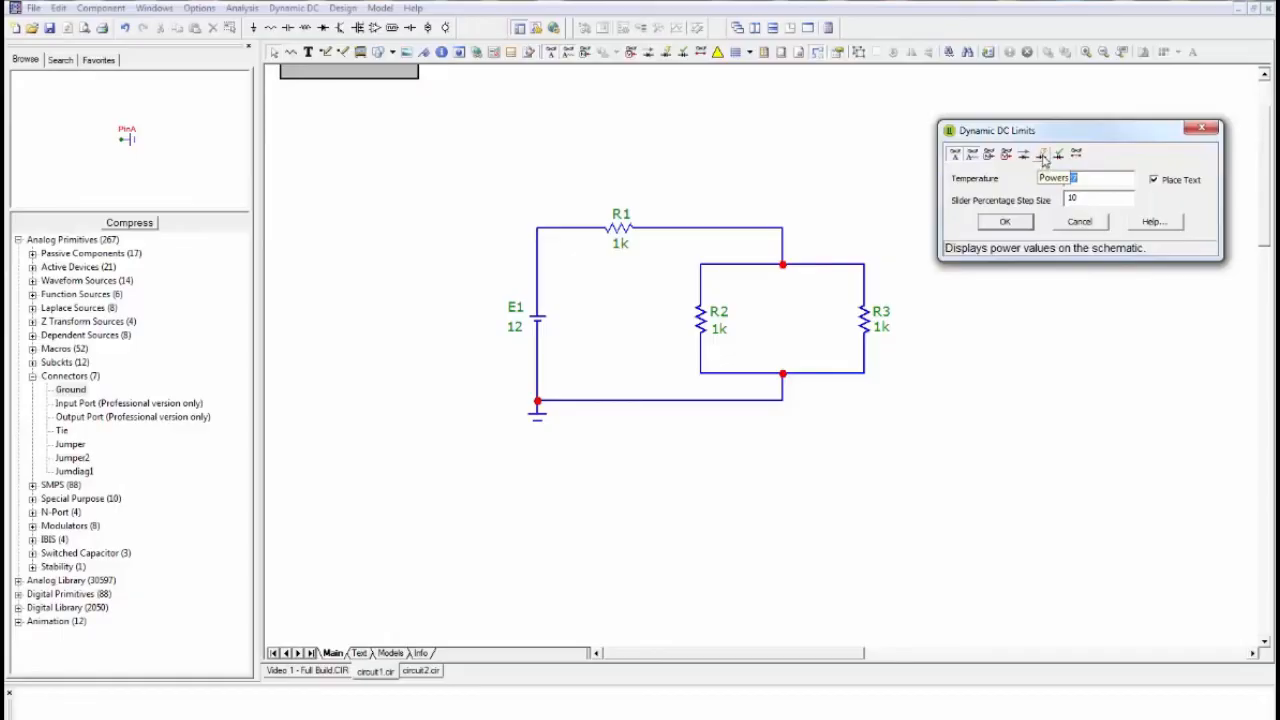
{"action": "left_click", "coordinate": [1043, 157]}
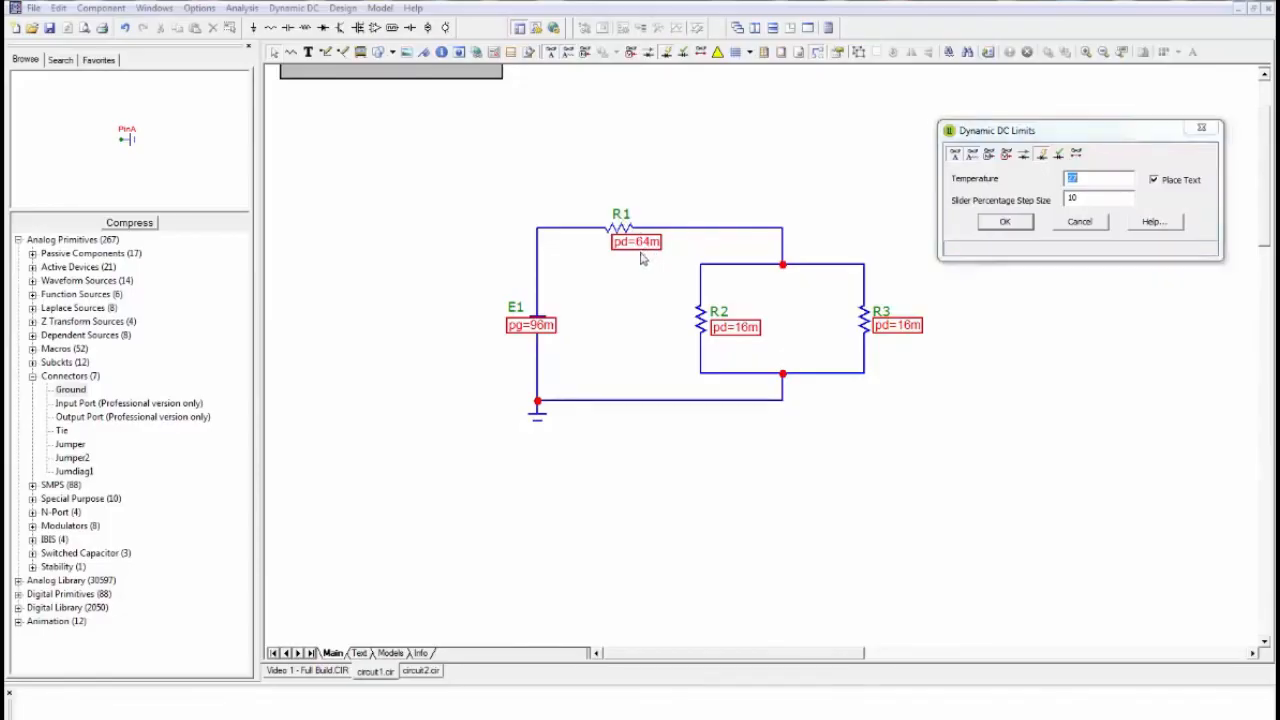
{"action": "left_click", "coordinate": [1003, 222]}
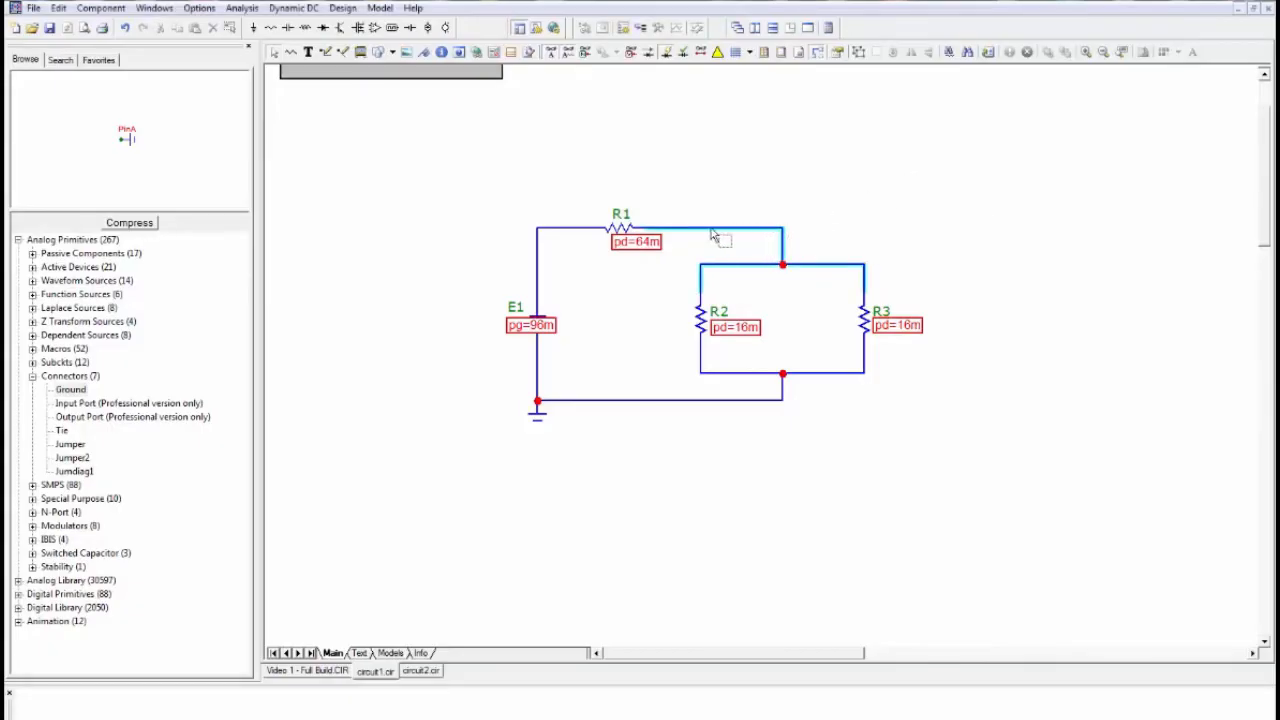
- Move the power labels of R1, R2, R3 and battery E1 clear of the component values they cover
{"action": "left_click_drag", "start_coordinate": [645, 250], "coordinate": [547, 208]}
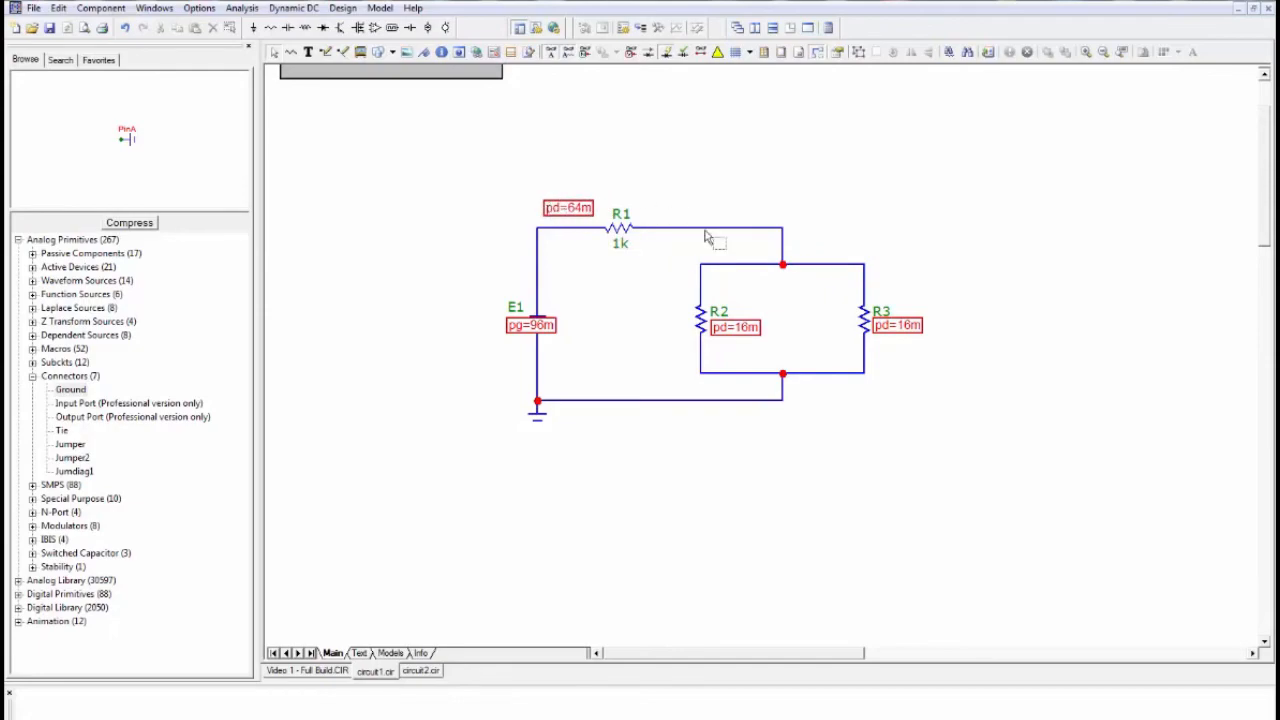
{"action": "left_click_drag", "start_coordinate": [712, 329], "coordinate": [704, 355]}
{"action": "left_click_drag", "start_coordinate": [906, 339], "coordinate": [874, 348]}
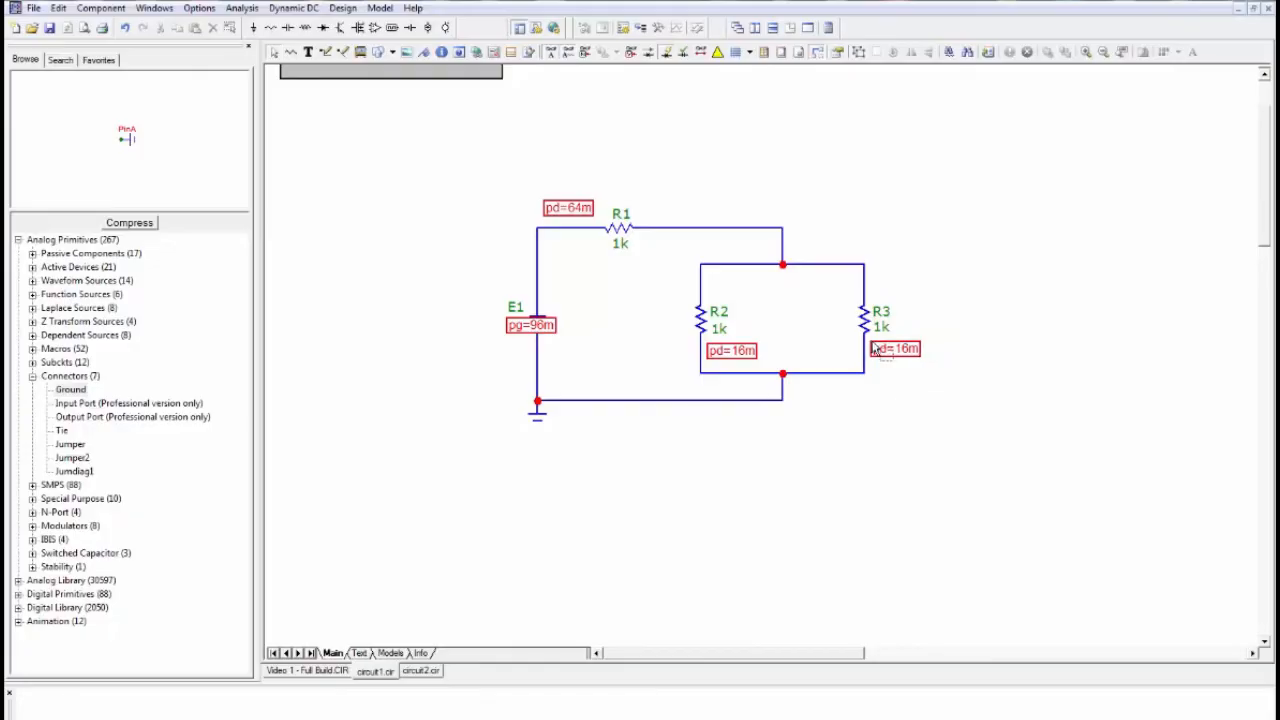
{"action": "left_click_drag", "start_coordinate": [520, 332], "coordinate": [476, 347]}
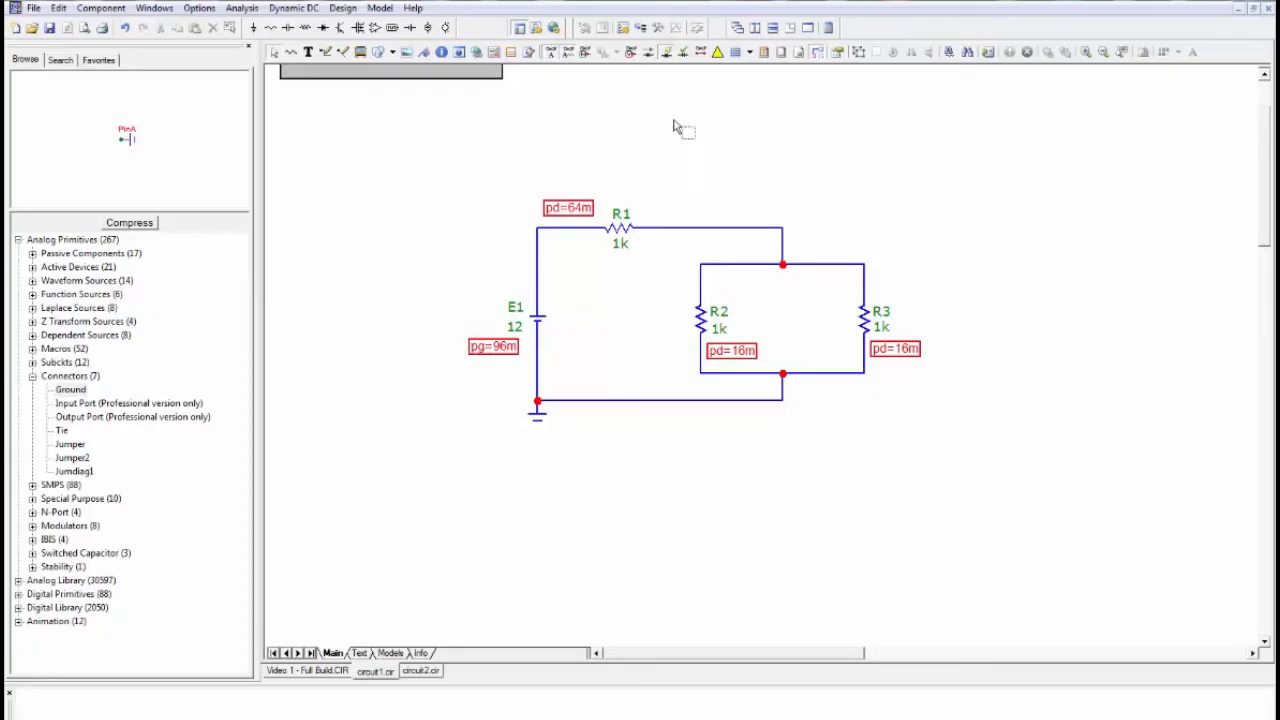
- Display the node voltages and currents on the schematic alongside the powers
{"action": "left_click", "coordinate": [630, 55]}
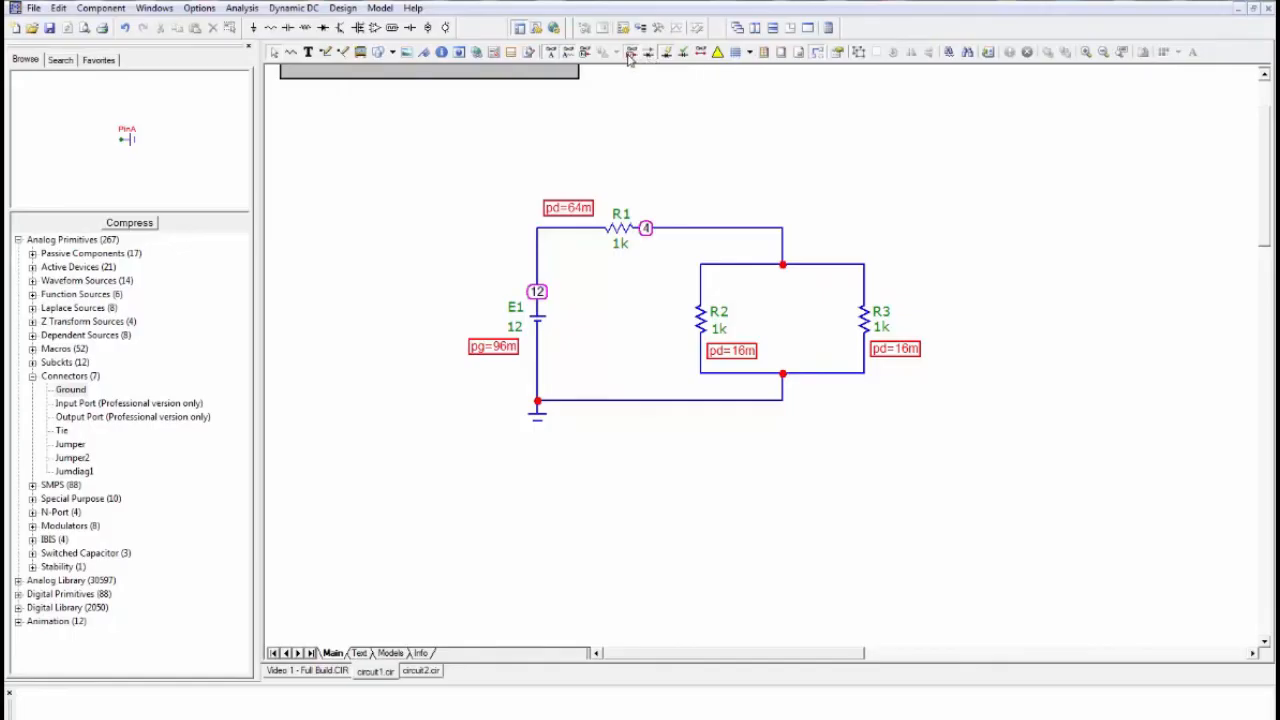
{"action": "left_click", "coordinate": [649, 54]}
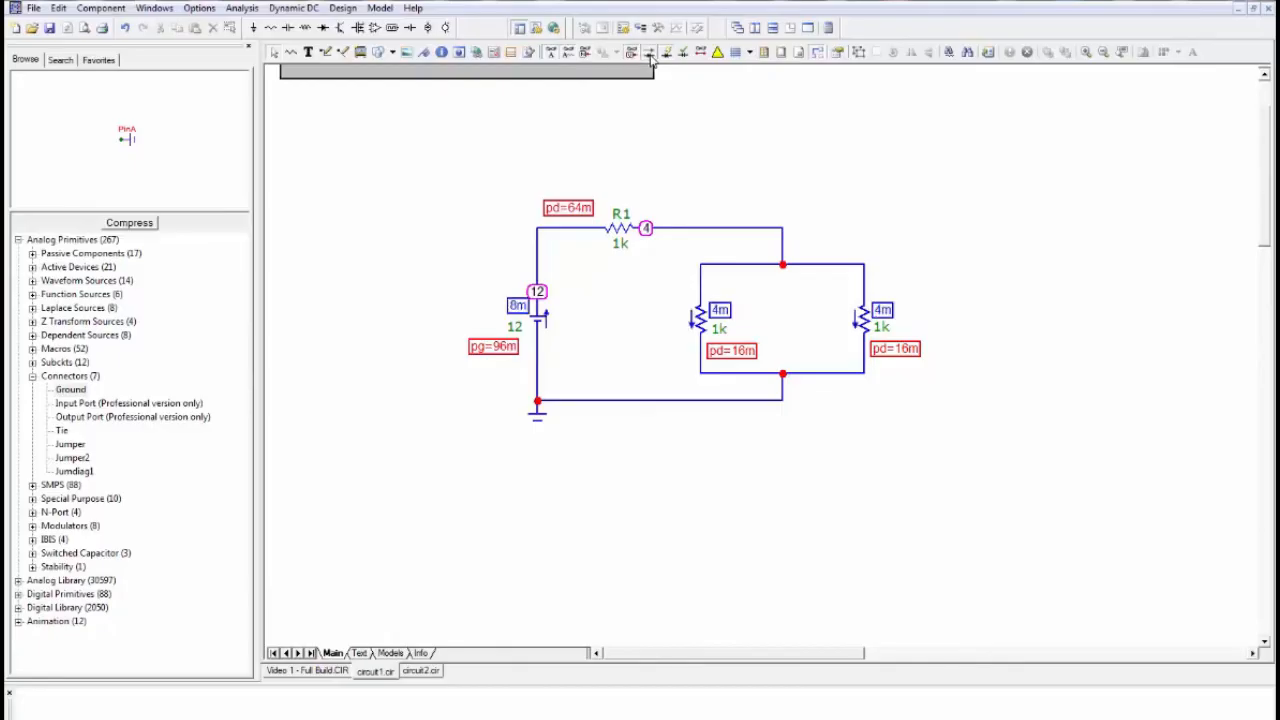